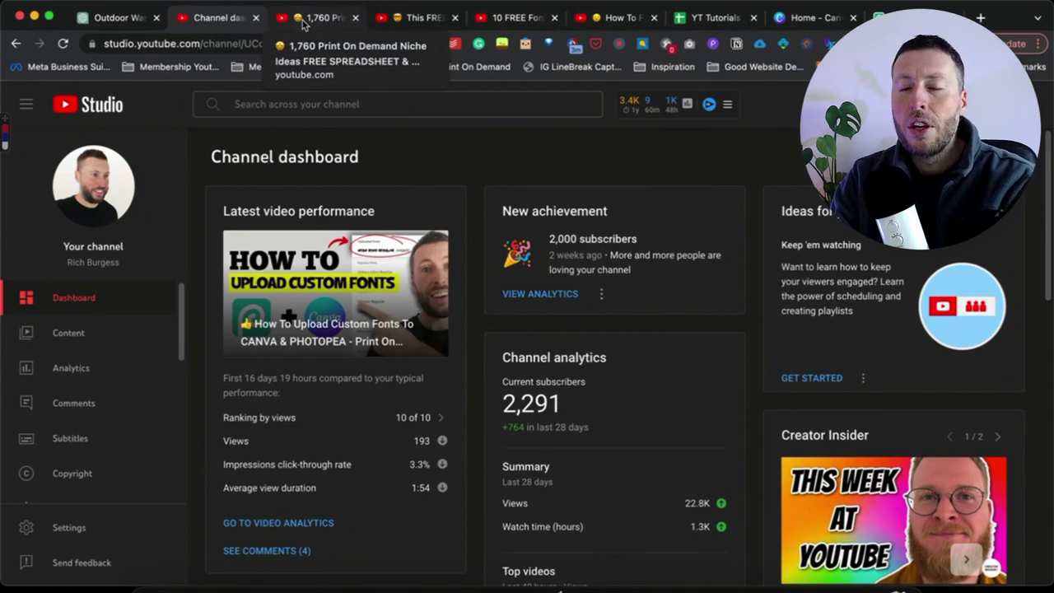
- Switch from the '1,760 Print On Demand' video to the 'This FREE Etsy Strategy' video tab
{"action": "left_click", "coordinate": [303, 19]}
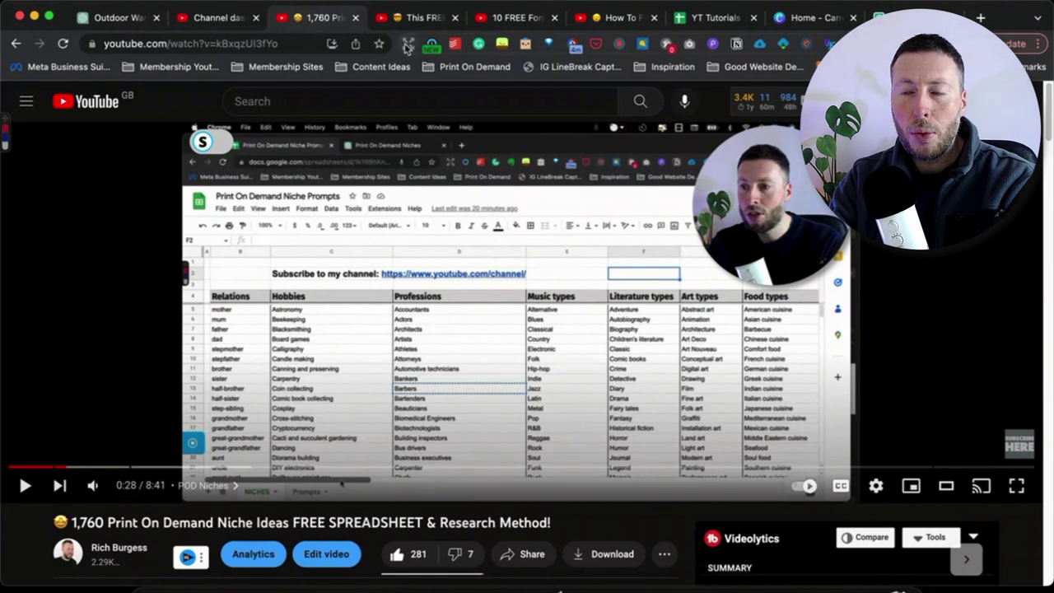
{"action": "left_click", "coordinate": [420, 17]}
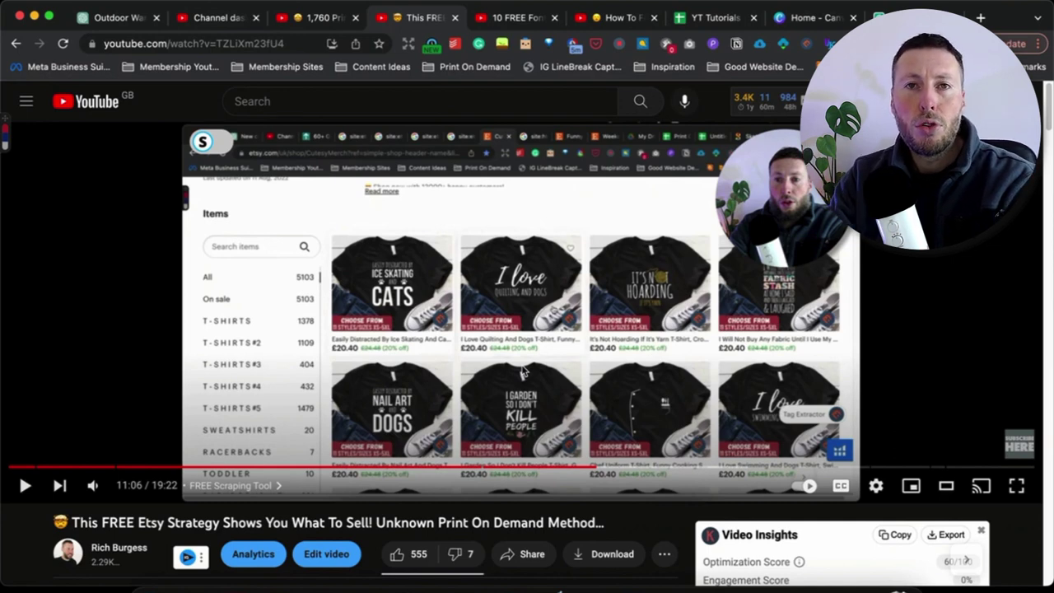
- Look through the free font and Etsy tags videos, skipping to 2:38, then reach the scraper spreadsheet
{"action": "left_click", "coordinate": [508, 19]}
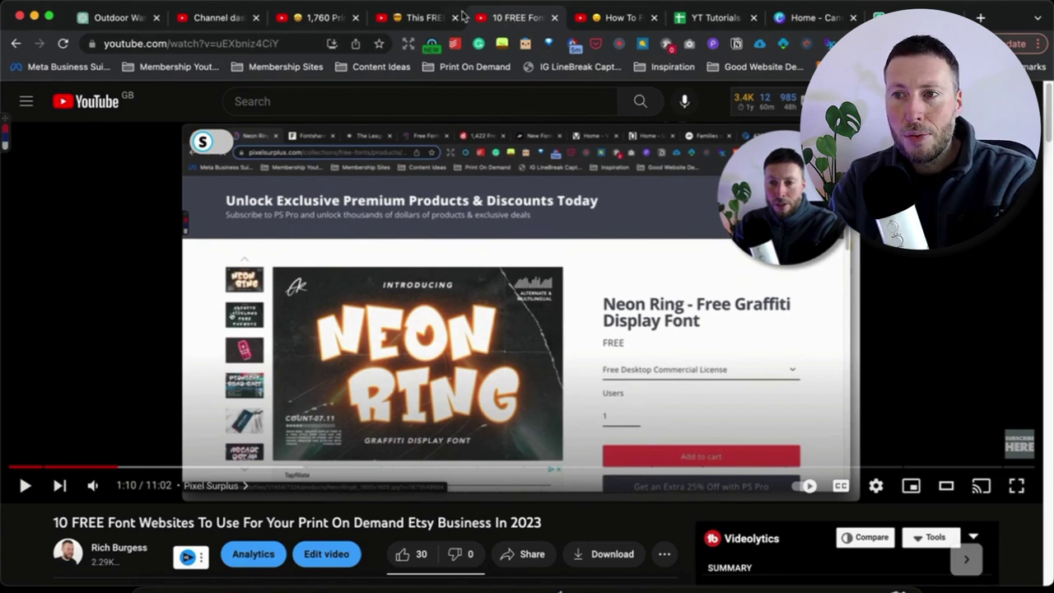
{"action": "left_click", "coordinate": [609, 18]}
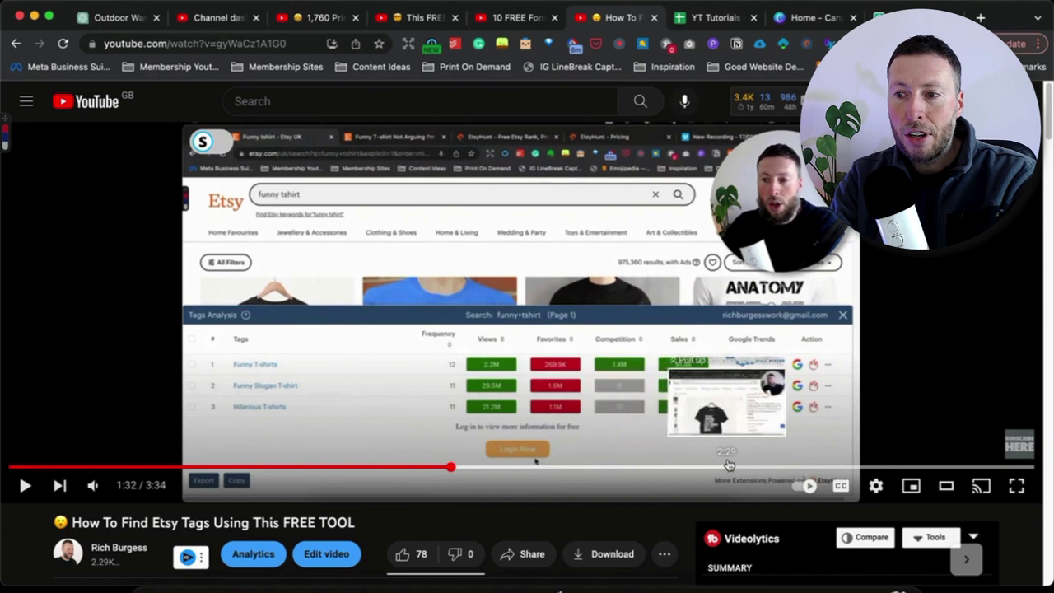
{"action": "left_click", "coordinate": [770, 468]}
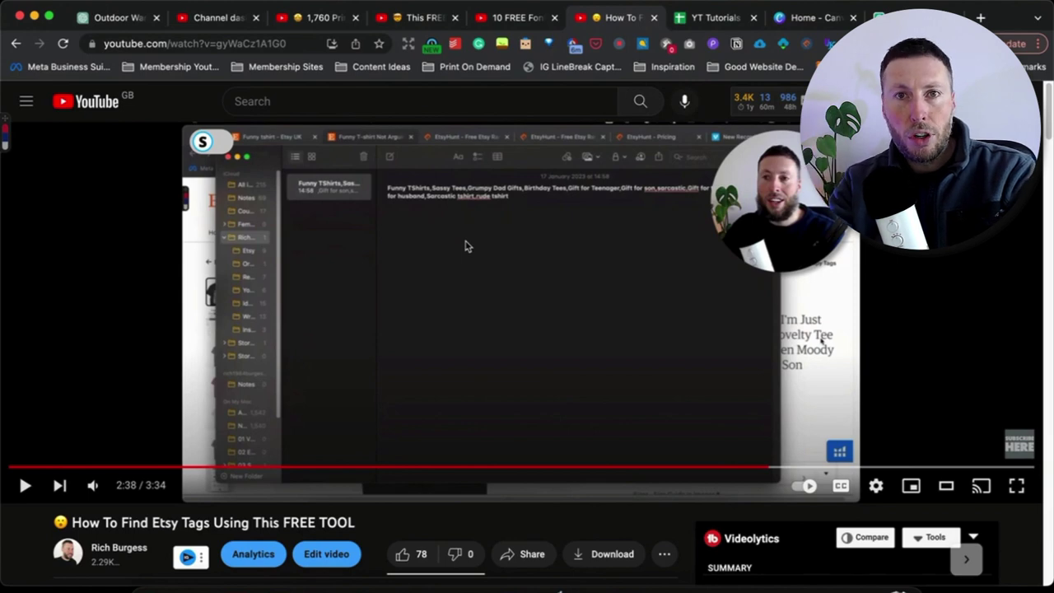
{"action": "key", "text": "ctrl+Tab"}
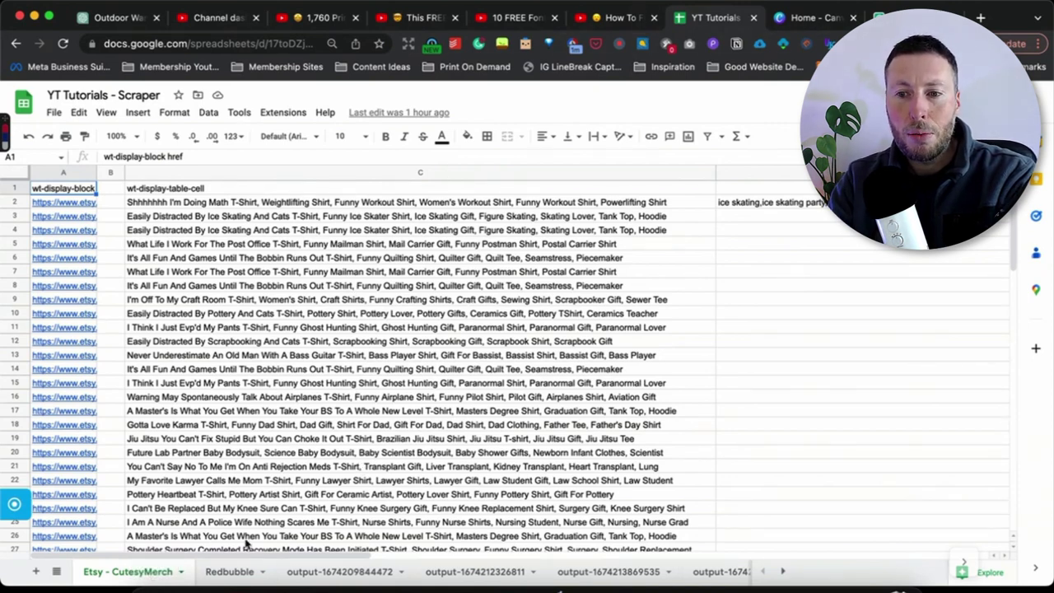
- Compare the Redbubble sheet with the Etsy - CutesyMerch sheet, ending on Etsy - CutesyMerch
{"action": "left_click", "coordinate": [238, 573]}
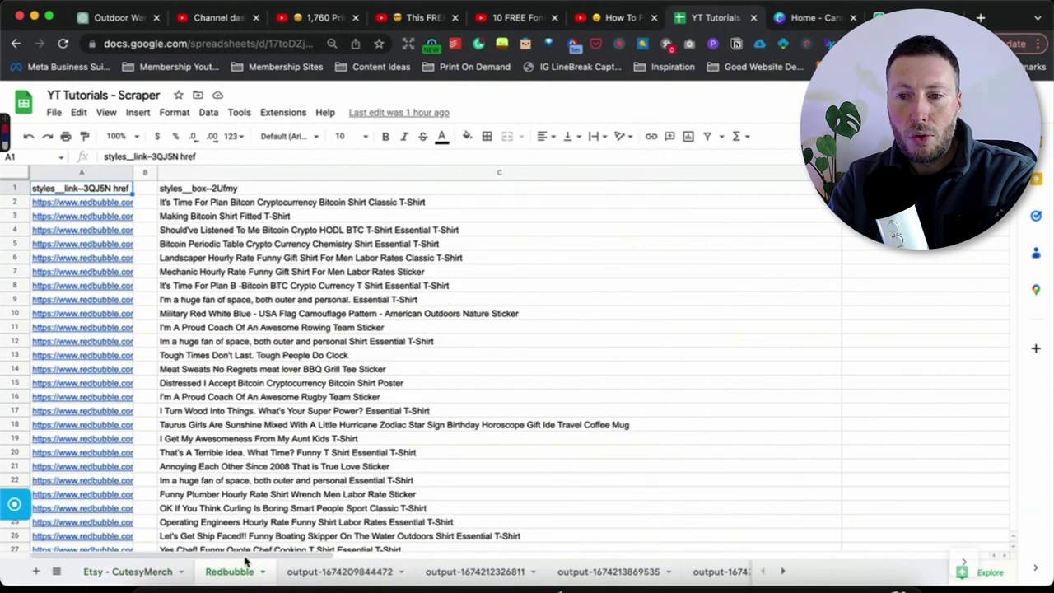
{"action": "left_click", "coordinate": [136, 576]}
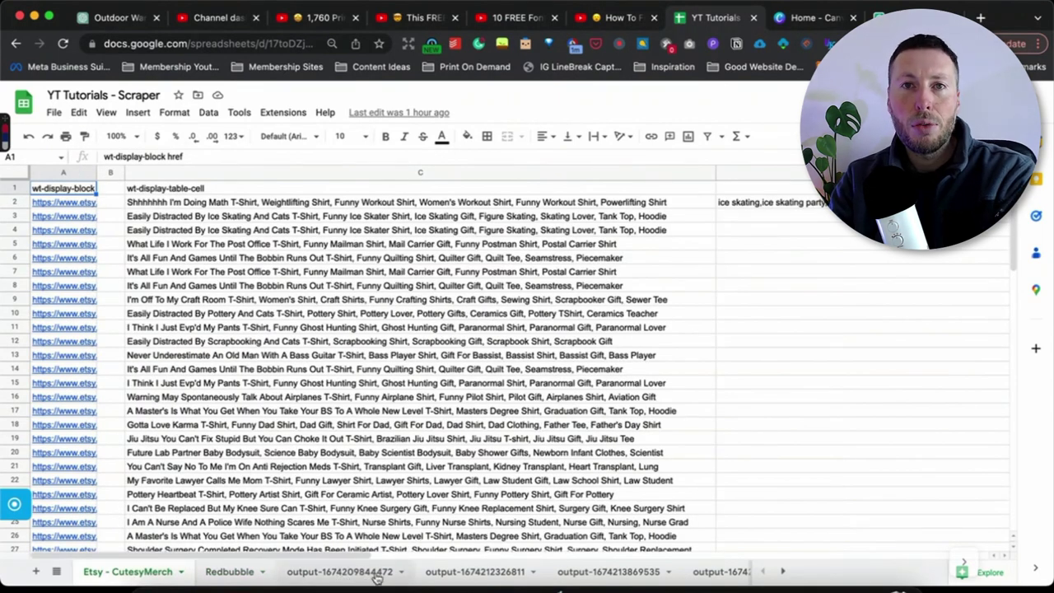
{"action": "left_click", "coordinate": [232, 572]}
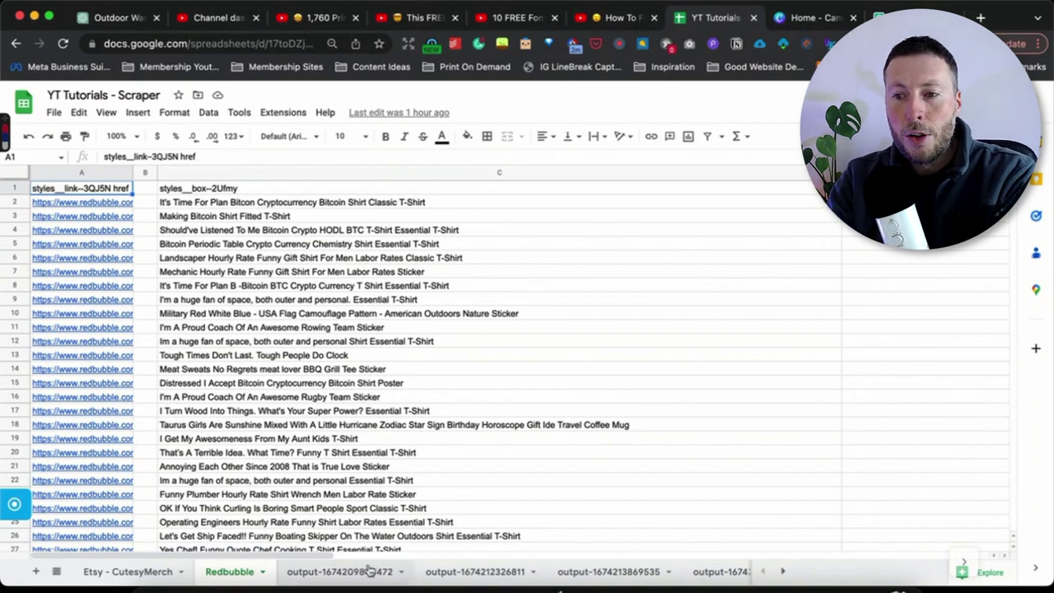
{"action": "left_click", "coordinate": [147, 573]}
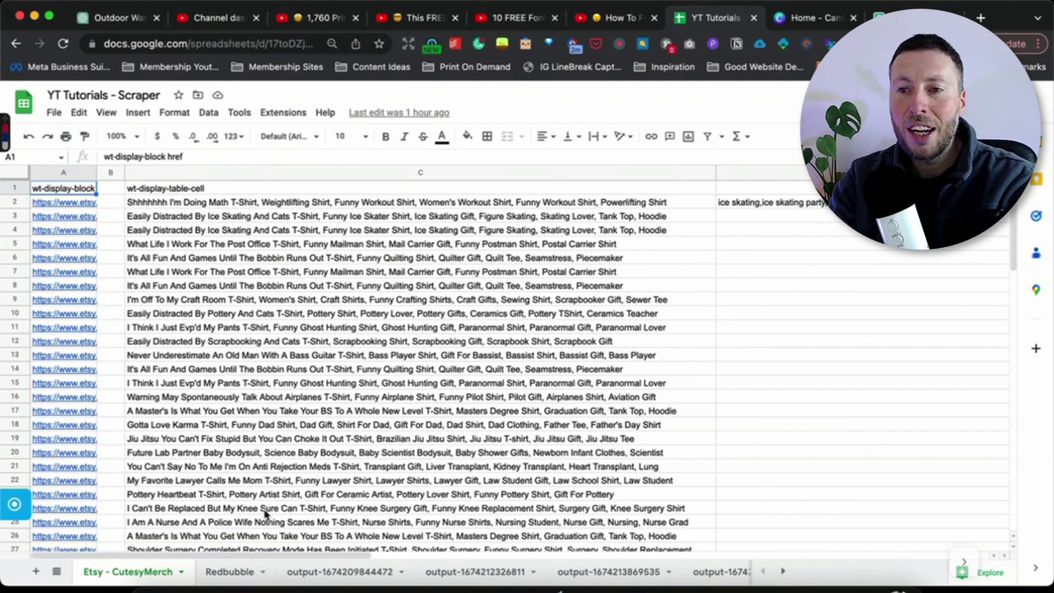
- Copy the Etsy product titles in C2:C10 and start a new file from the File menu
{"action": "left_click_drag", "start_coordinate": [173, 204], "coordinate": [169, 314]}
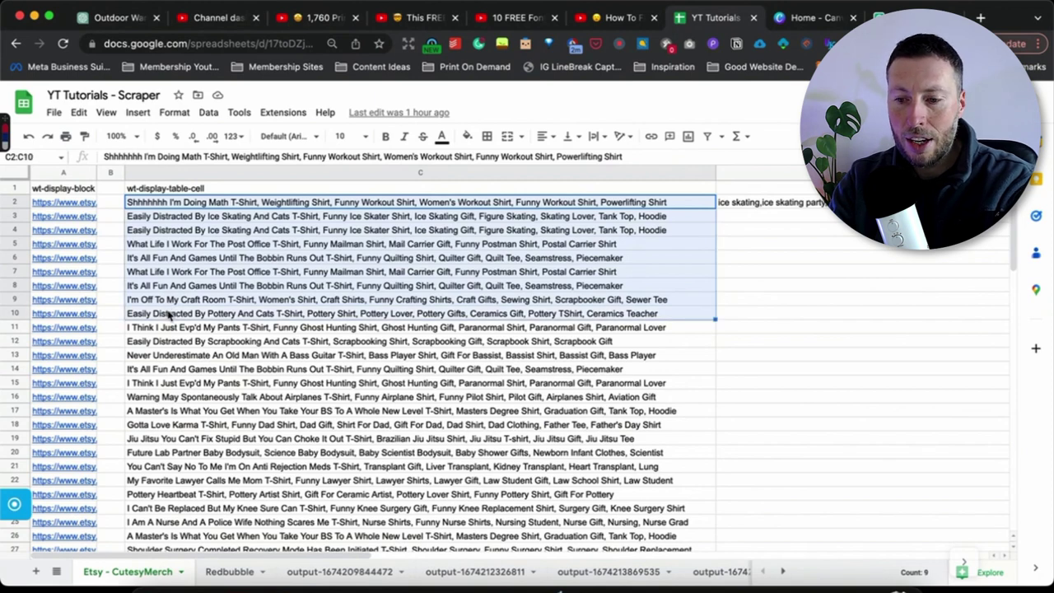
{"action": "key", "text": "ctrl+c"}
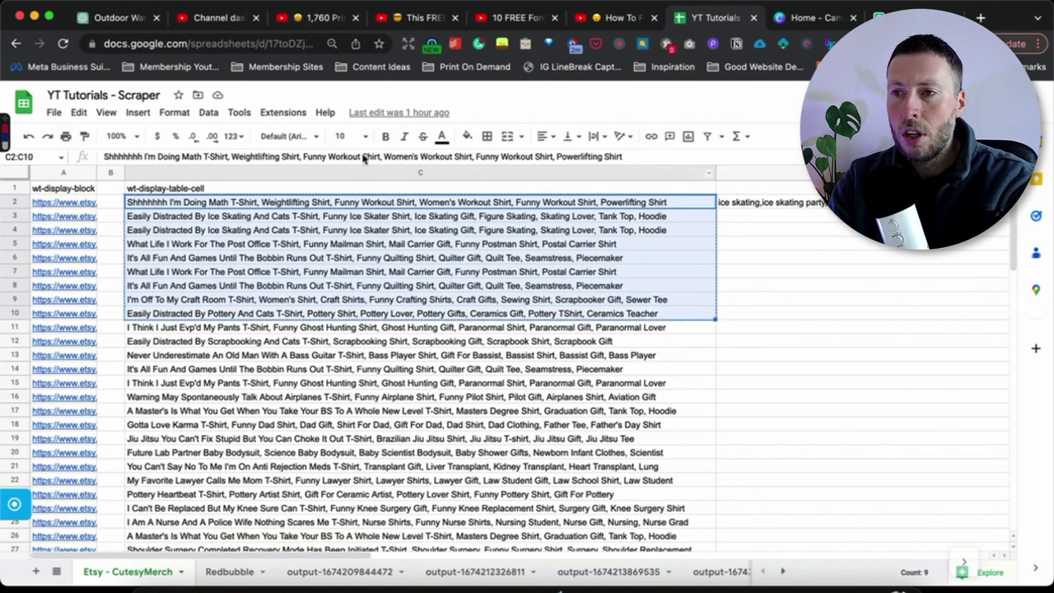
{"action": "left_click", "coordinate": [58, 115]}
{"action": "mouse_move", "coordinate": [69, 134]}
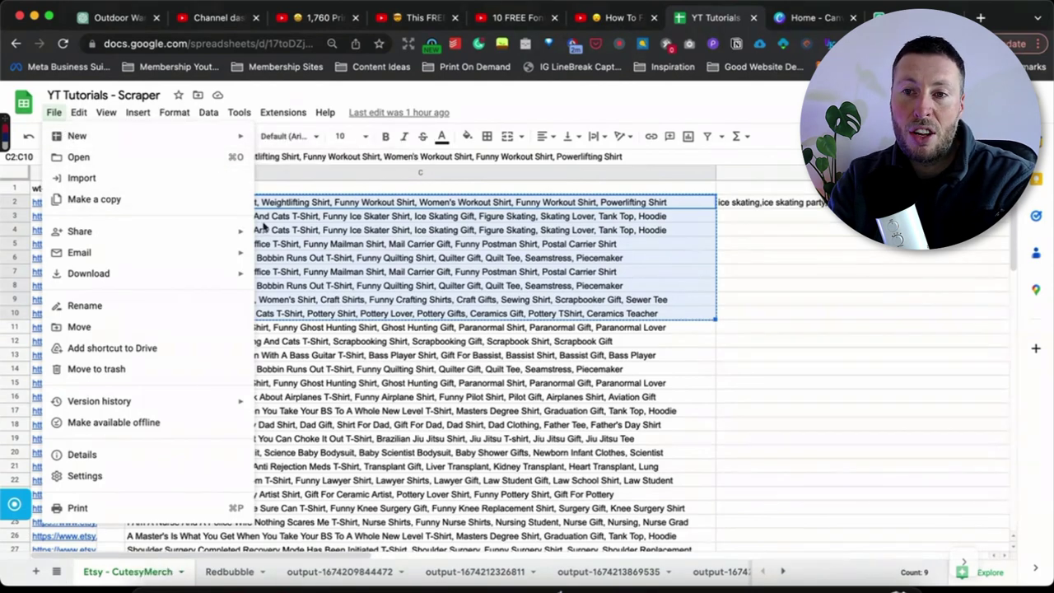
- Create a blank spreadsheet with a 'Phrase' header in A1, the titles pasted below, column A autofitted
{"action": "mouse_move", "coordinate": [214, 144]}
{"action": "left_click", "coordinate": [296, 140]}
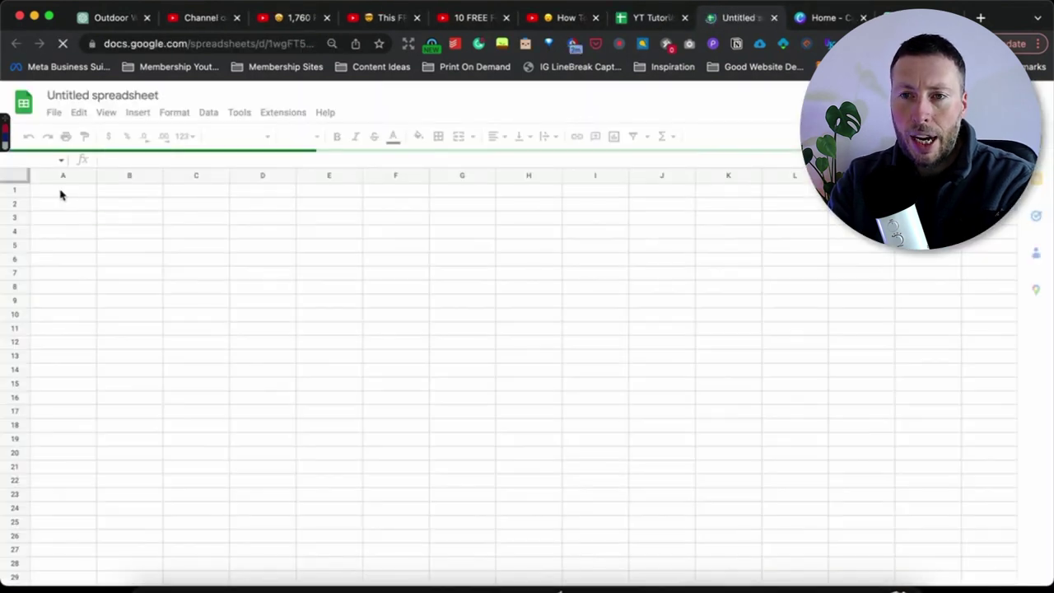
{"action": "type", "text": "Phras"}
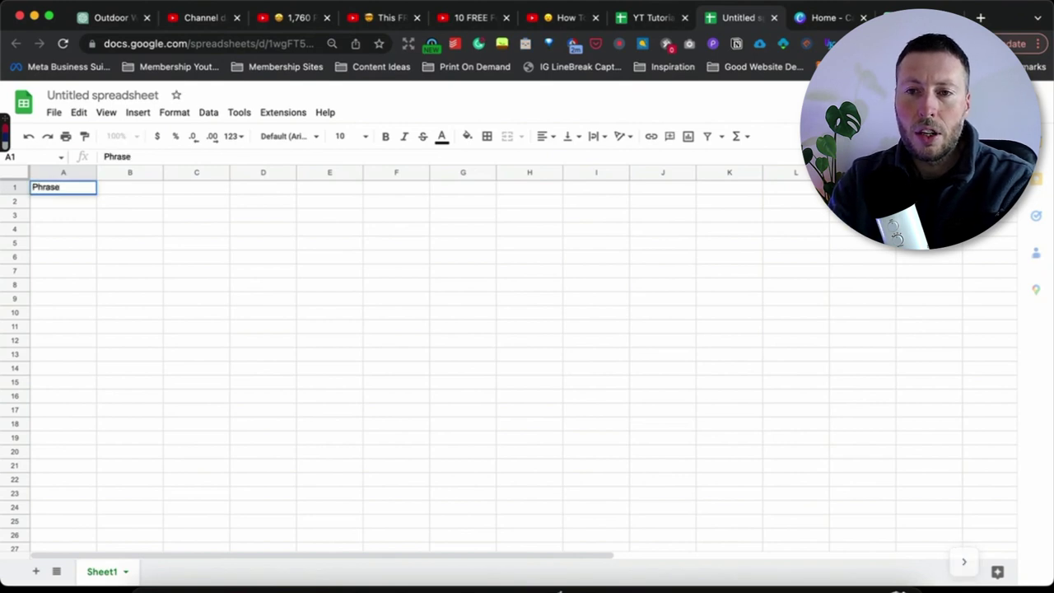
{"action": "type", "text": "e"}
{"action": "left_click", "coordinate": [74, 206]}
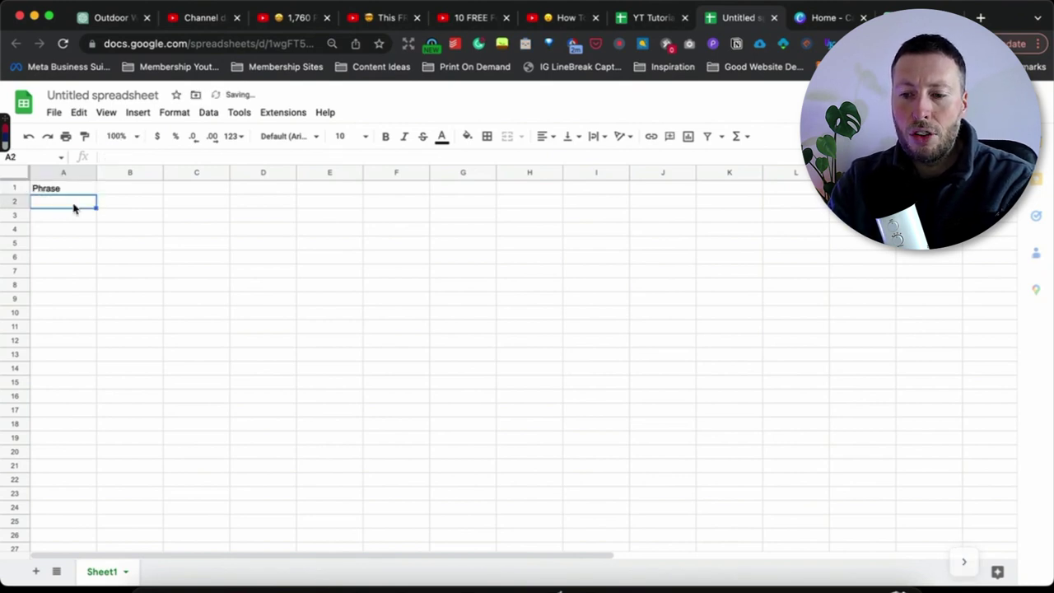
{"action": "key", "text": "super+v"}
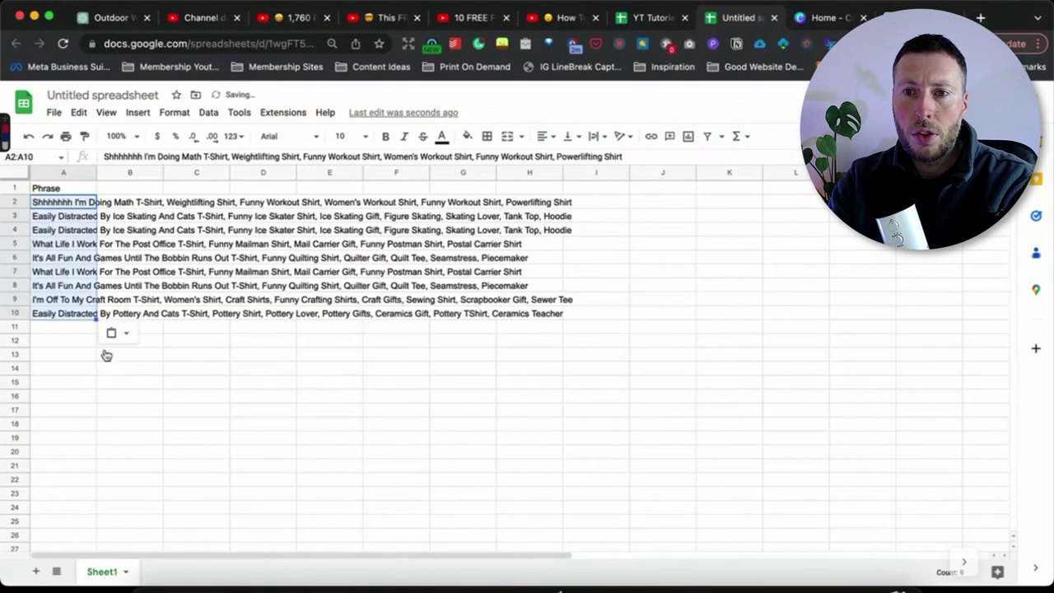
{"action": "double_click", "coordinate": [96, 171]}
- Trim the phrases in A2 and A3 so they end at 'Math' and 'Cats'
{"action": "left_click", "coordinate": [146, 369]}
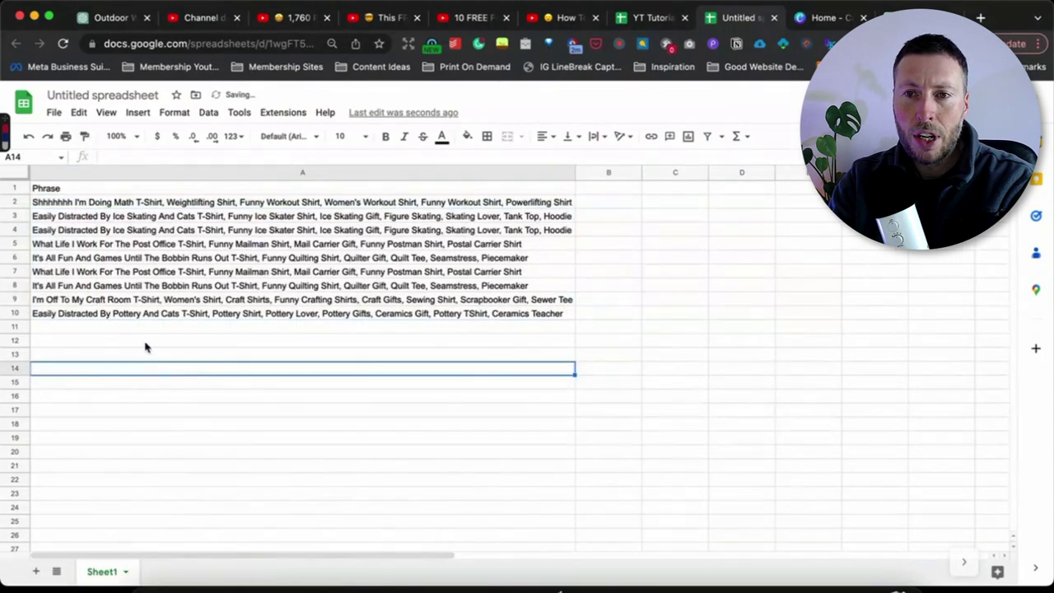
{"action": "left_click", "coordinate": [133, 208]}
{"action": "double_click", "coordinate": [74, 201]}
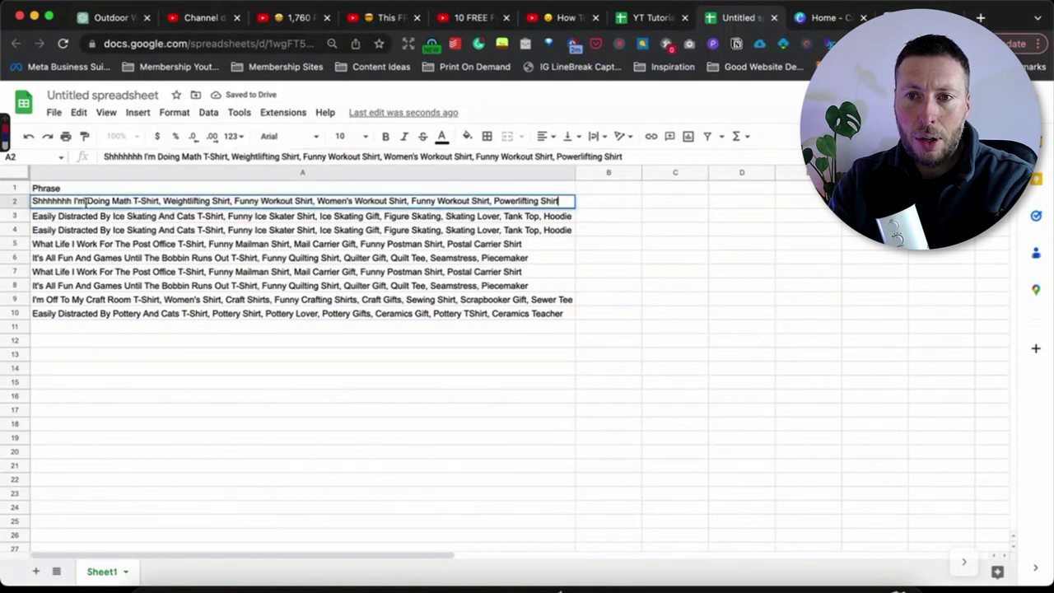
{"action": "left_click_drag", "start_coordinate": [132, 201], "coordinate": [592, 203]}
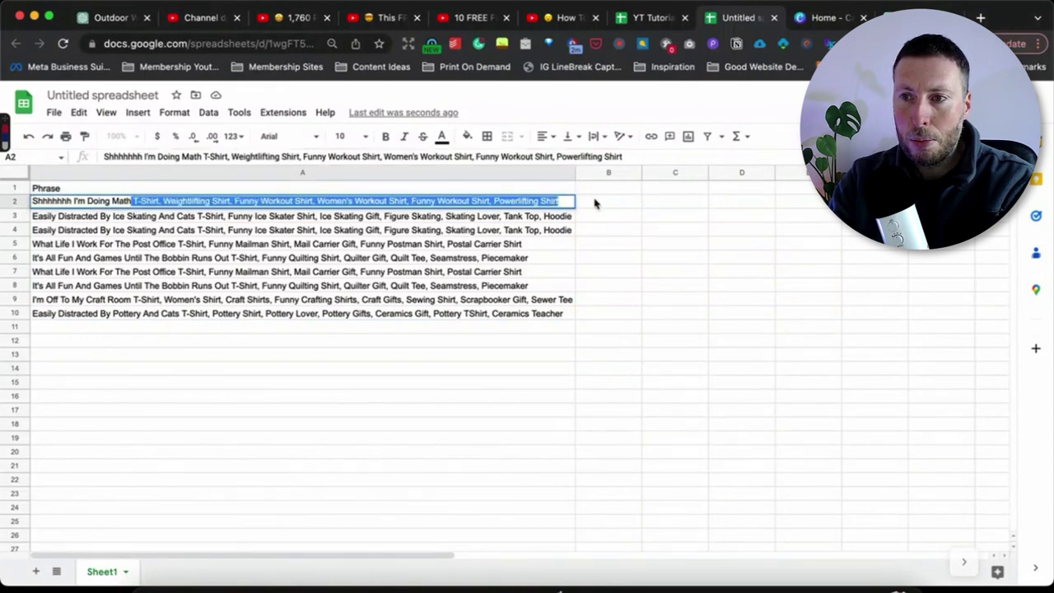
{"action": "key", "text": "BackSpace"}
{"action": "left_click", "coordinate": [336, 408]}
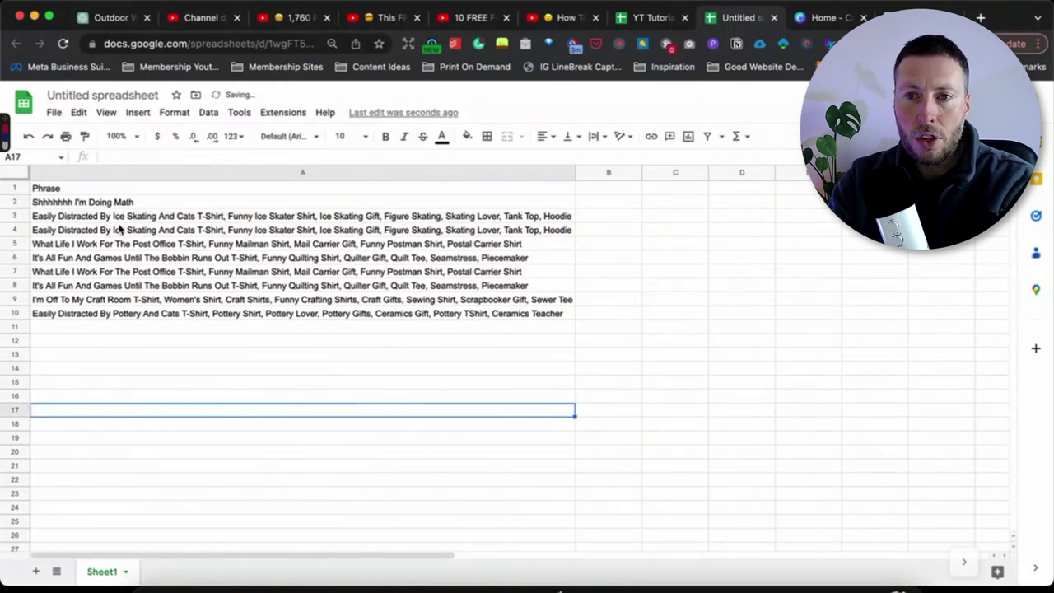
{"action": "double_click", "coordinate": [198, 216]}
{"action": "left_click_drag", "start_coordinate": [192, 215], "coordinate": [588, 214]}
{"action": "key", "text": "BackSpace"}
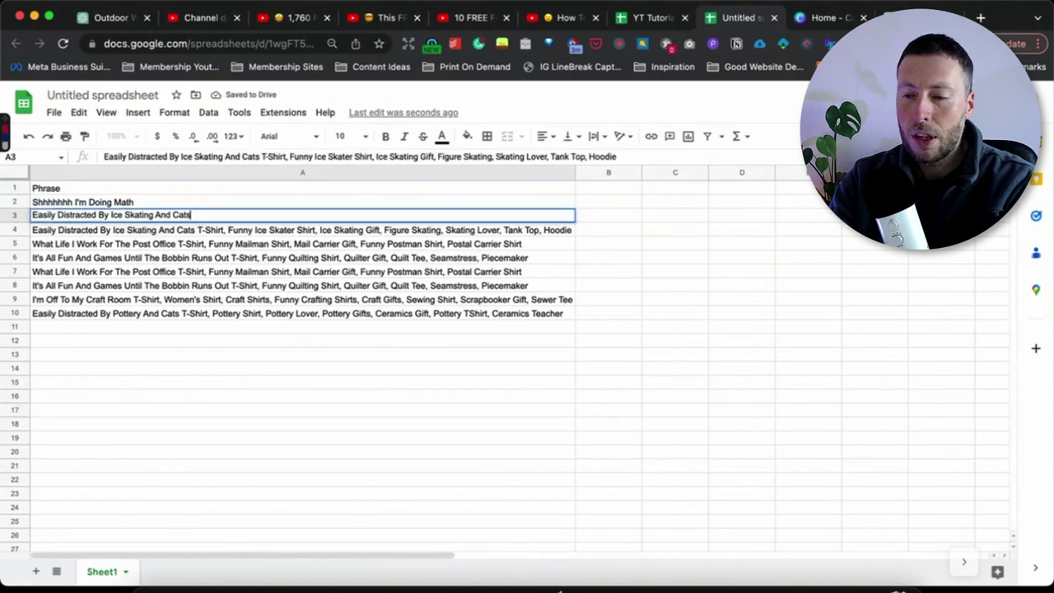
- Delete the duplicate ice skating phrase in row 4, leaving six phrases under the header
{"action": "left_click", "coordinate": [14, 230]}
{"action": "right_click", "coordinate": [14, 230]}
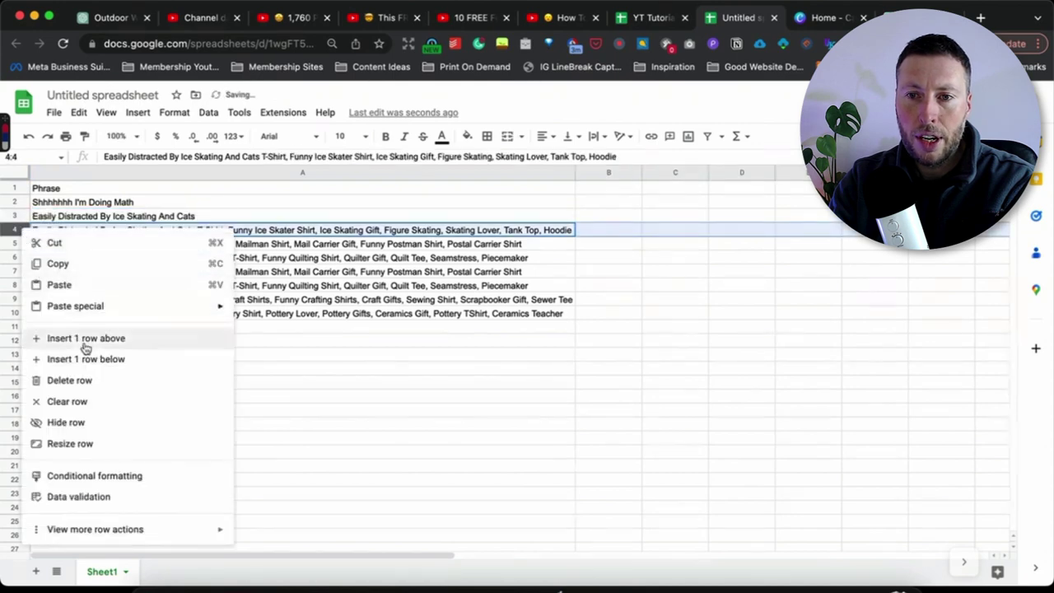
{"action": "left_click", "coordinate": [94, 381]}
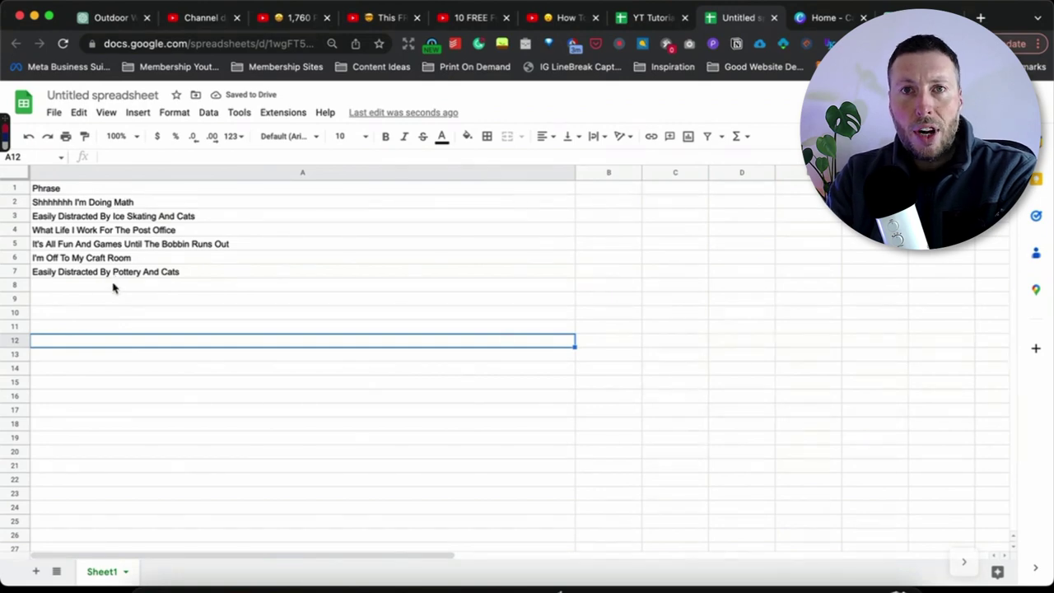
{"action": "left_click", "coordinate": [81, 191]}
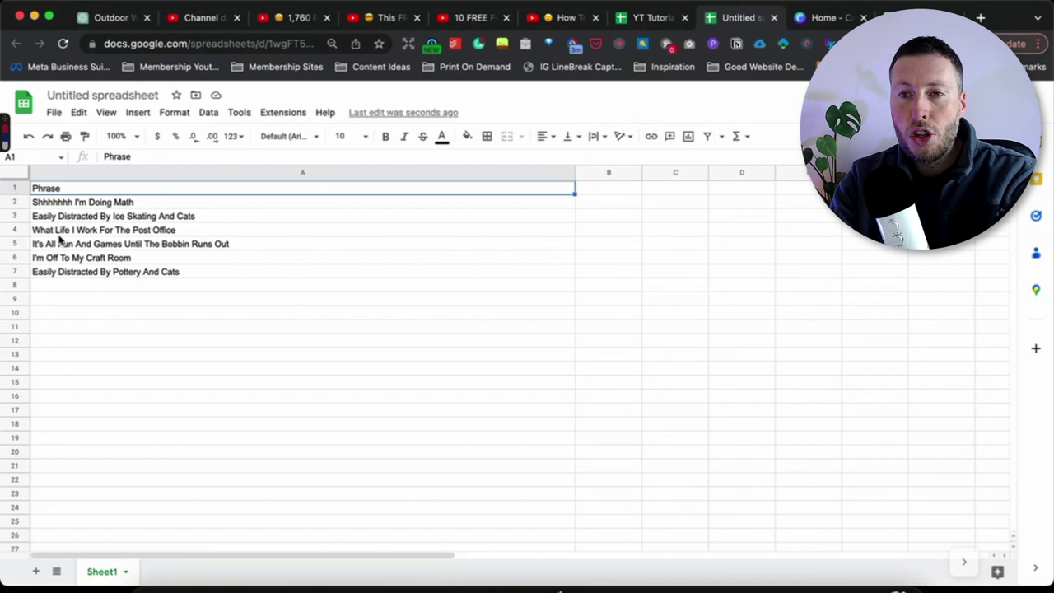
{"action": "left_click_drag", "start_coordinate": [91, 205], "coordinate": [113, 571]}
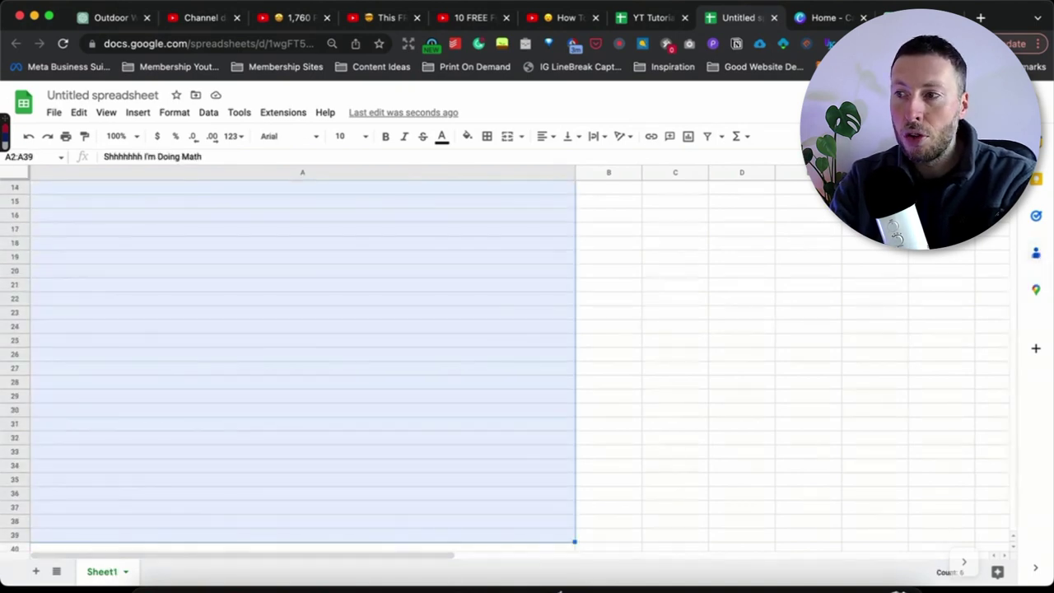
{"action": "scroll", "coordinate": [220, 333], "scroll_direction": "up", "scroll_amount": 5}
- Download the phrase sheet as Comma Separated Values (.csv)
{"action": "left_click", "coordinate": [220, 330]}
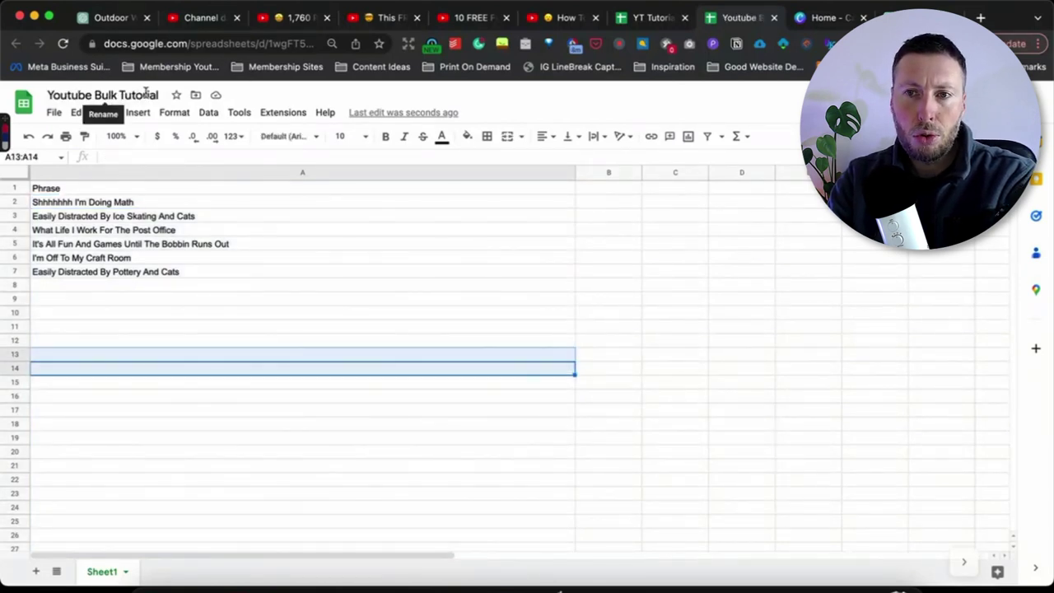
{"action": "left_click", "coordinate": [56, 112]}
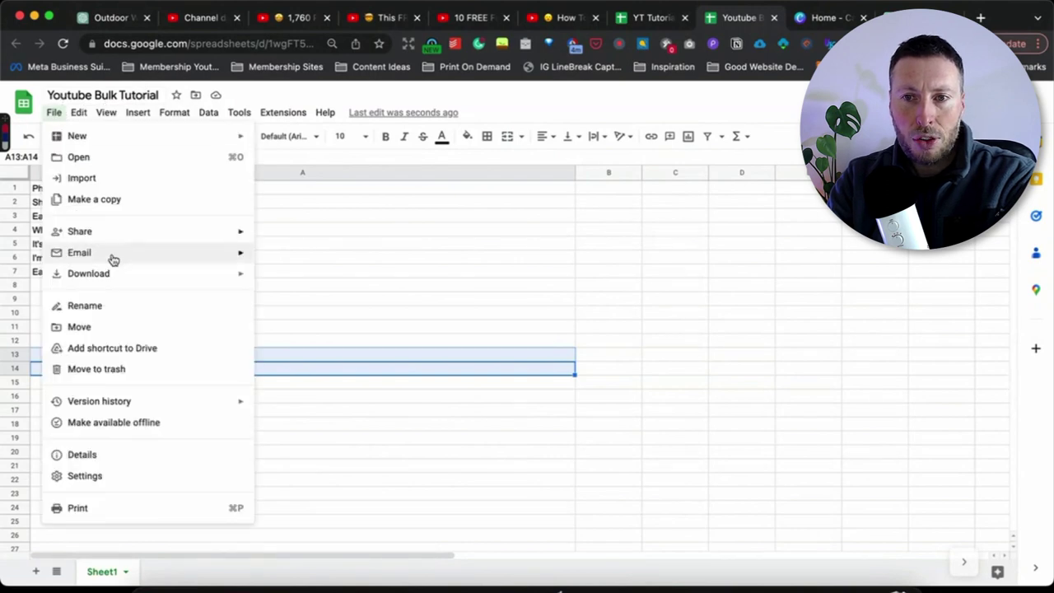
{"action": "mouse_move", "coordinate": [125, 276]}
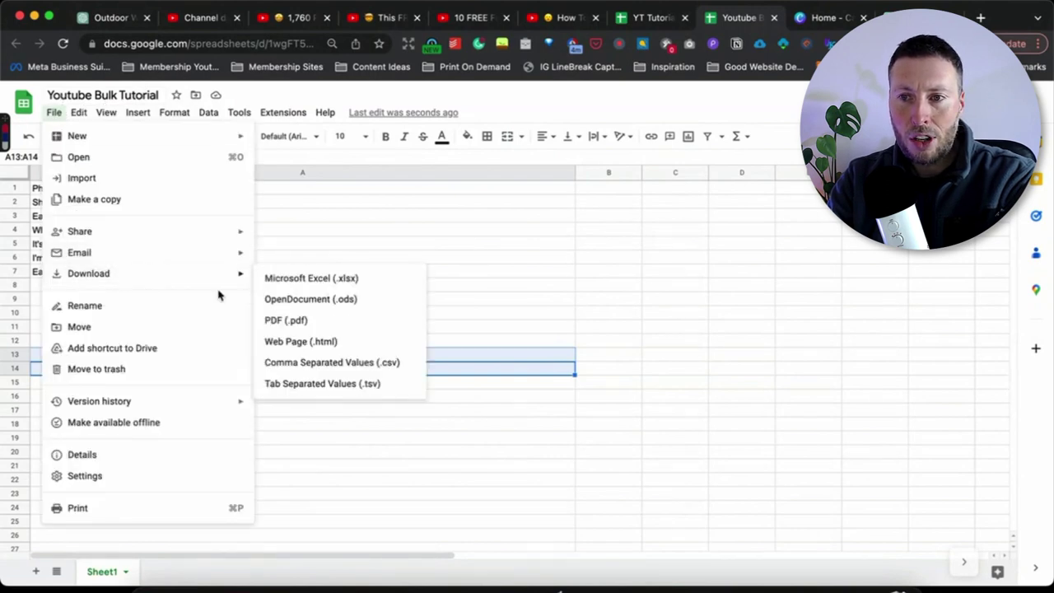
{"action": "left_click", "coordinate": [308, 363]}
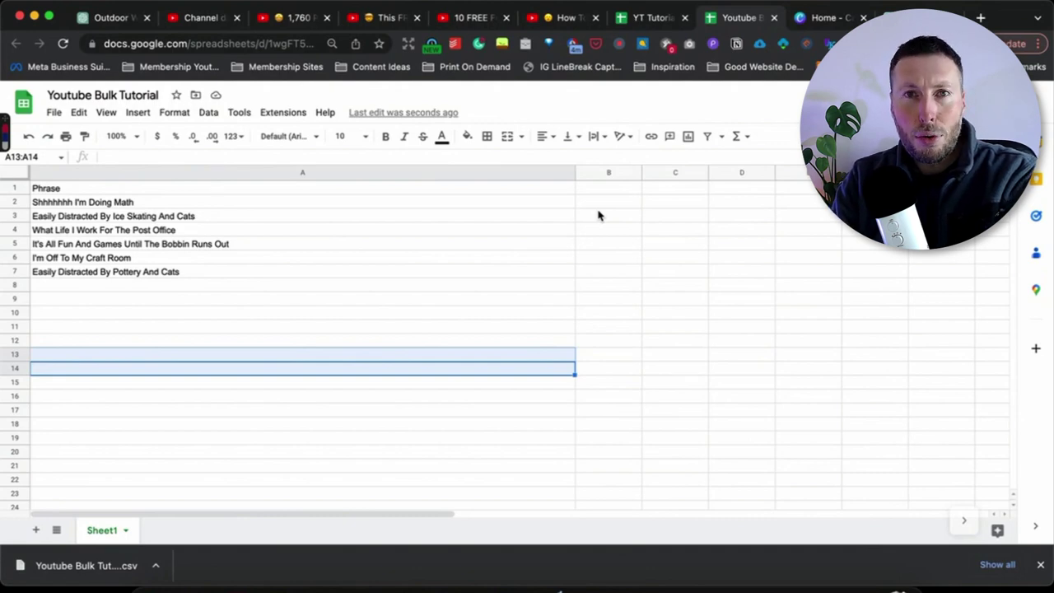
{"action": "left_click", "coordinate": [825, 20]}
- Create a 4500 × 5400 px Canva design and add a heading reading 'Phrase'
{"action": "left_click", "coordinate": [971, 107]}
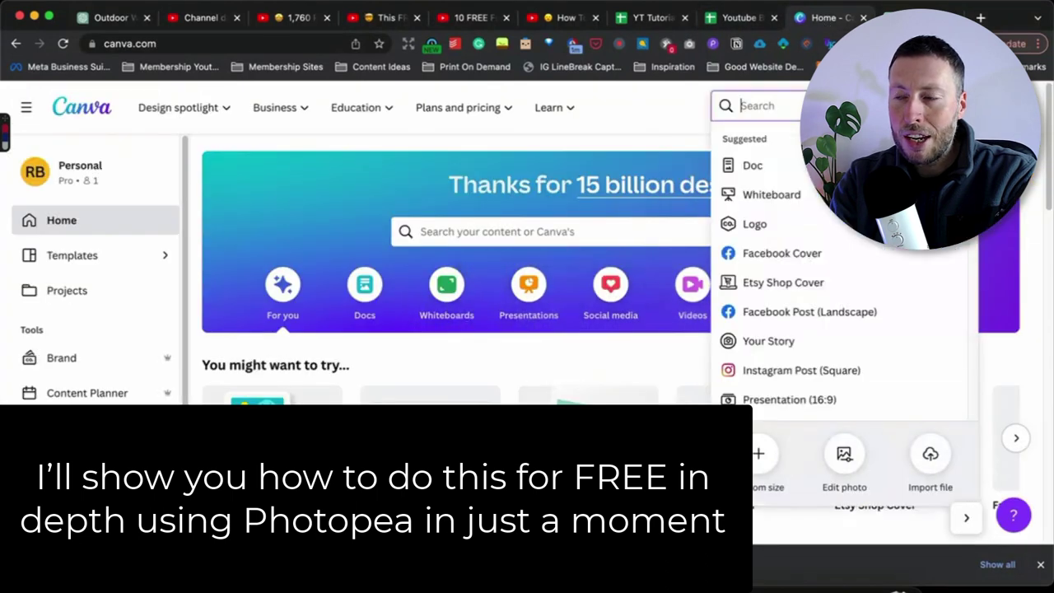
{"action": "left_click", "coordinate": [763, 460]}
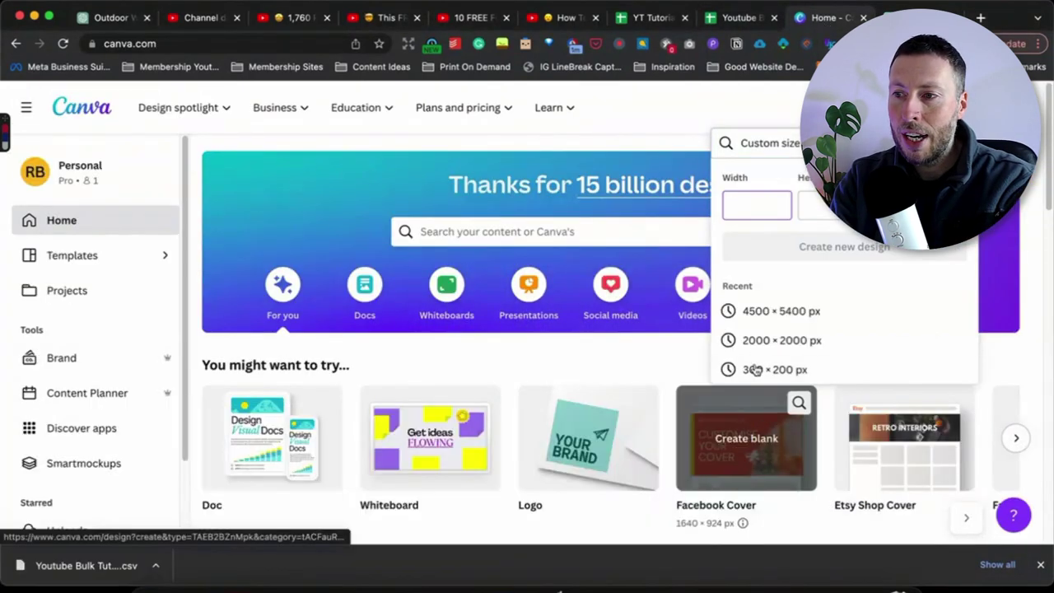
{"action": "left_click", "coordinate": [759, 319]}
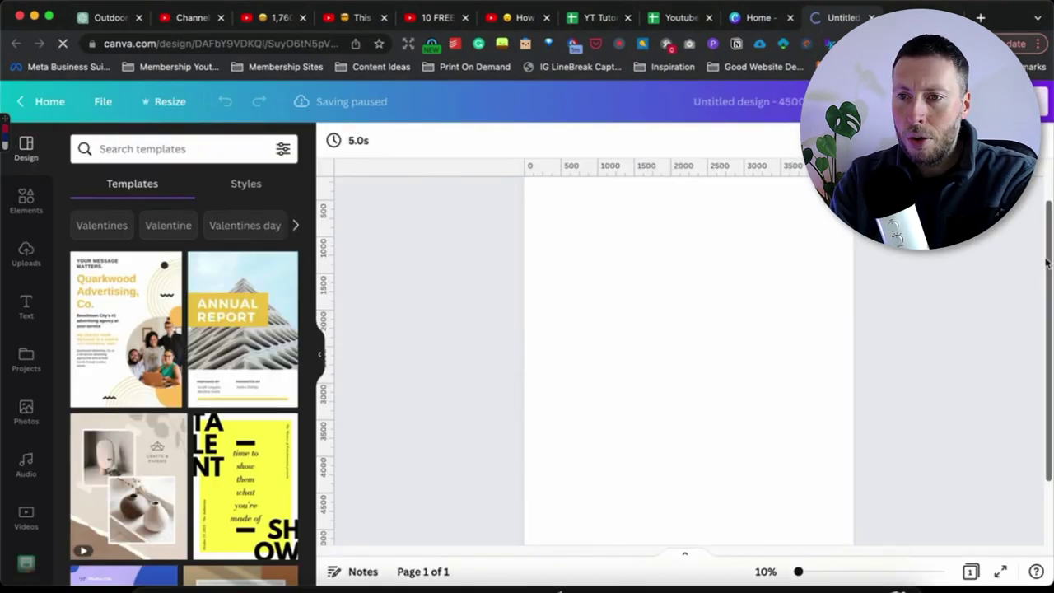
{"action": "type", "text": "t"}
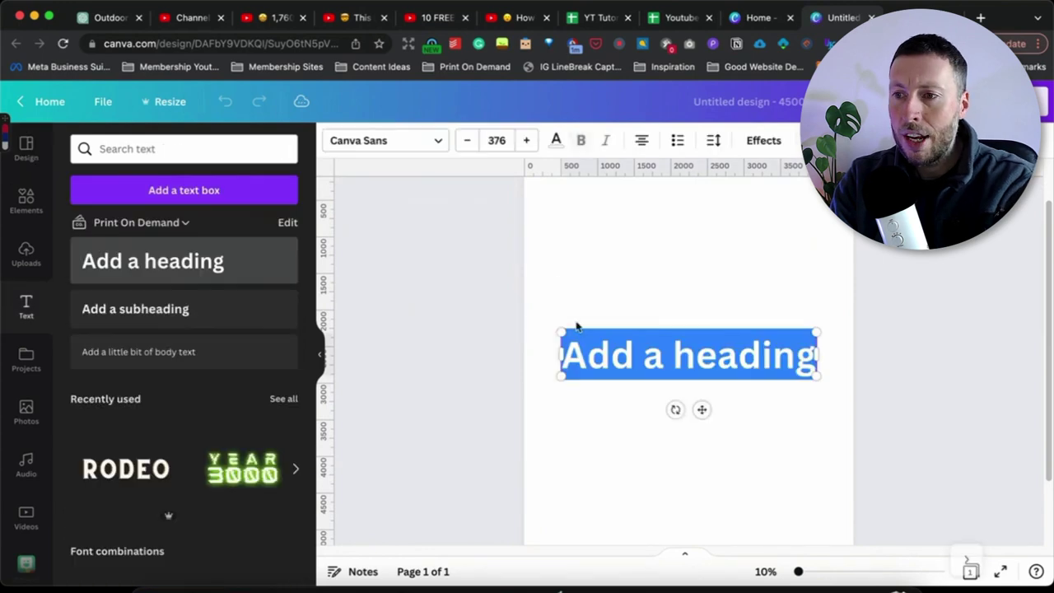
{"action": "type", "text": "Phrase"}
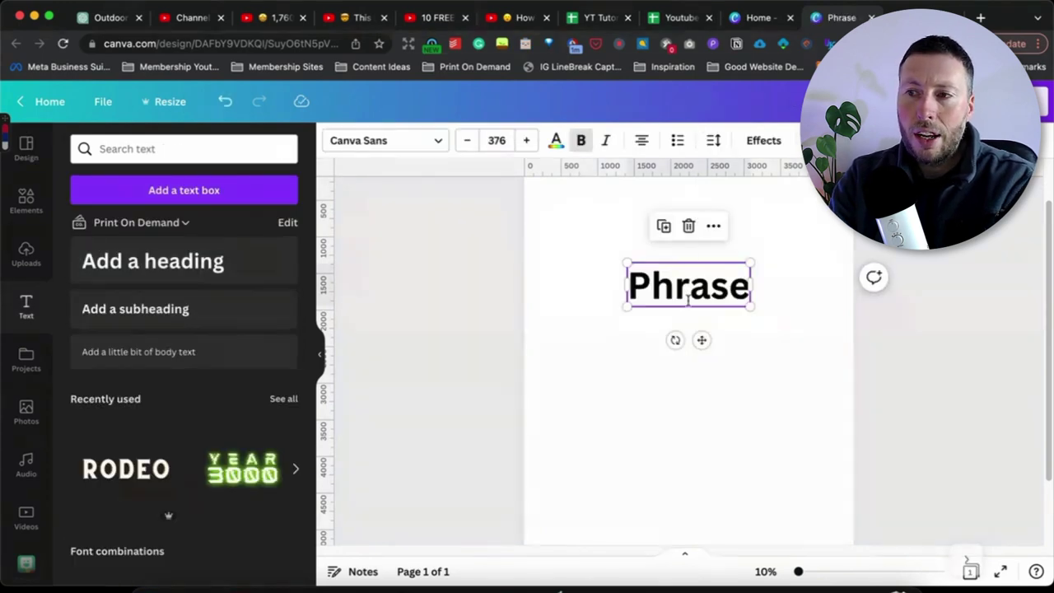
- Replace the placeholder with cell A5's phrase 'It's All Fun And Games Until The Bobbin Runs Out'
{"action": "left_click", "coordinate": [677, 18]}
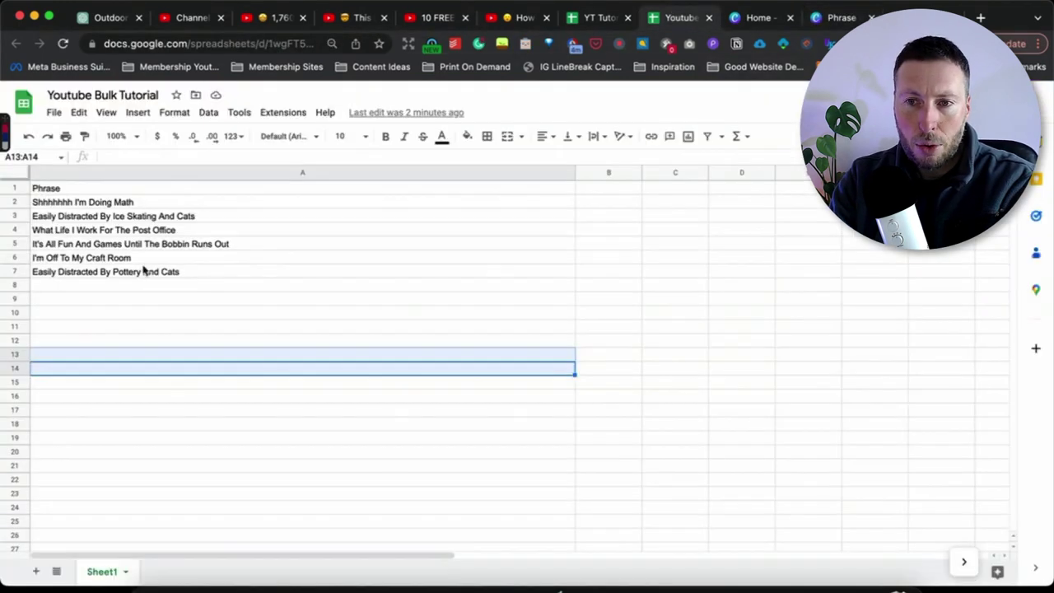
{"action": "left_click", "coordinate": [128, 245]}
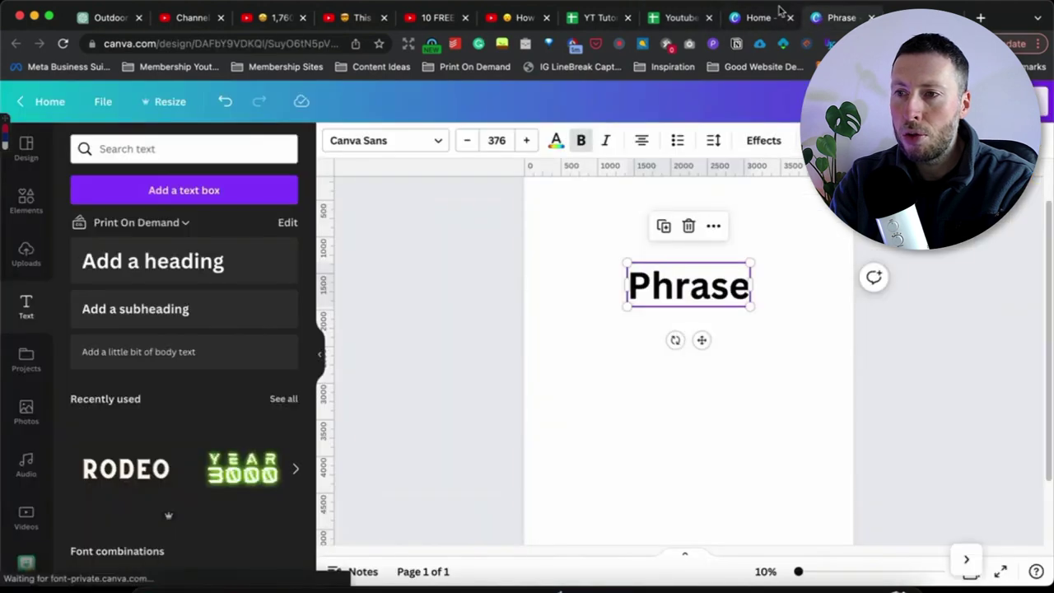
{"action": "left_click", "coordinate": [828, 18]}
{"action": "double_click", "coordinate": [685, 286]}
{"action": "type", "text": "It's All Fun And Games Until The Bobbin Runs Out"}
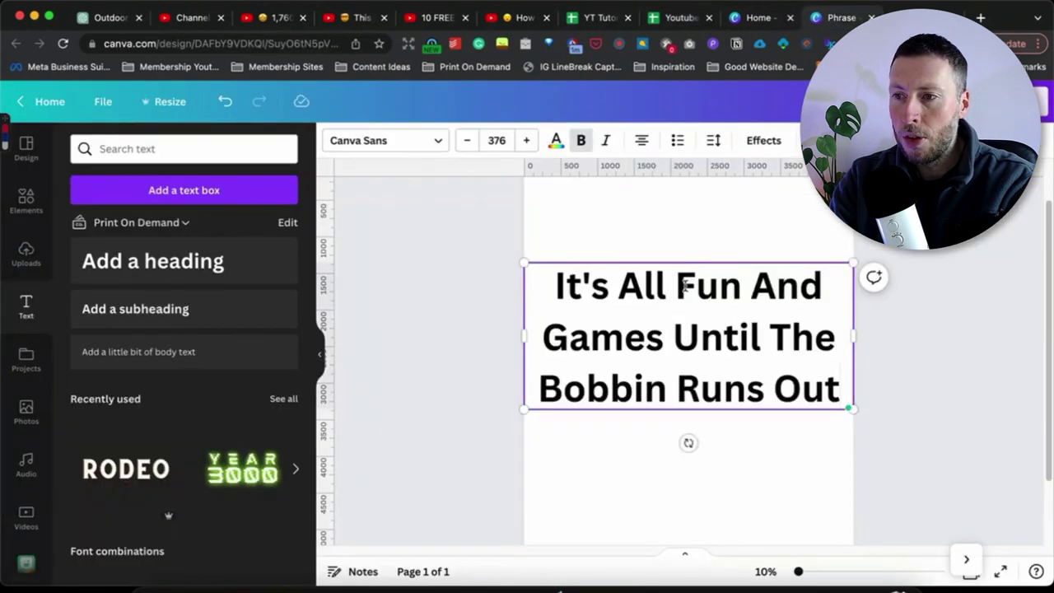
{"action": "left_click", "coordinate": [908, 405]}
{"action": "left_click", "coordinate": [639, 351]}
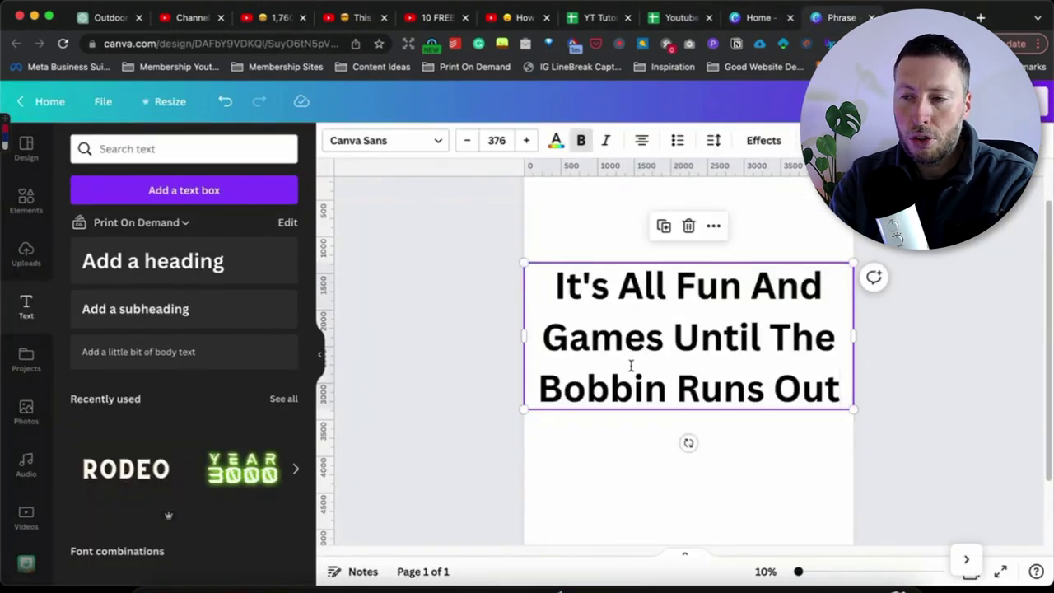
{"action": "left_click", "coordinate": [898, 367]}
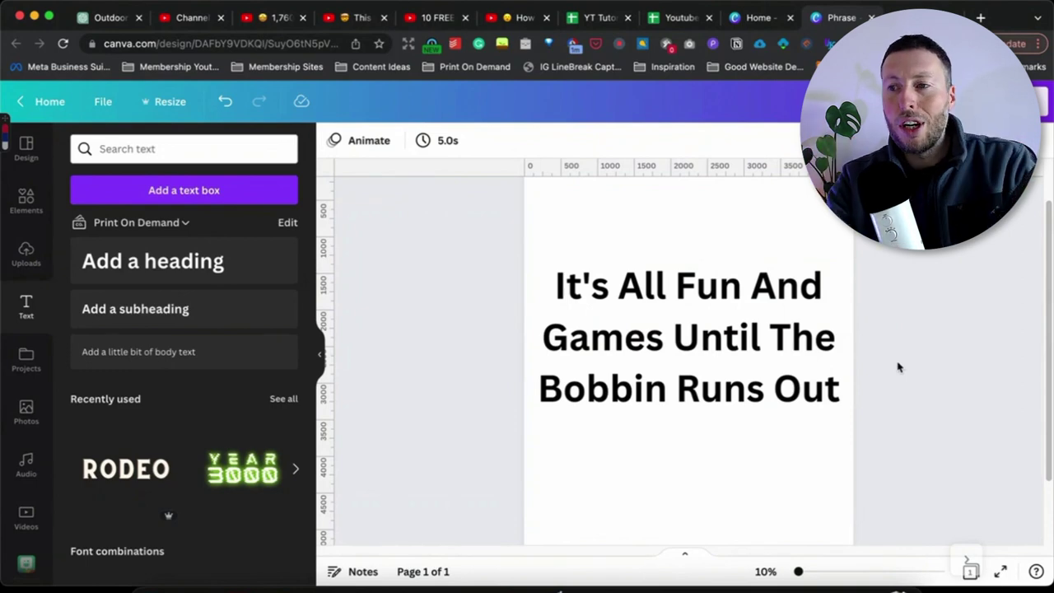
{"action": "left_click", "coordinate": [719, 349]}
{"action": "left_click", "coordinate": [867, 340]}
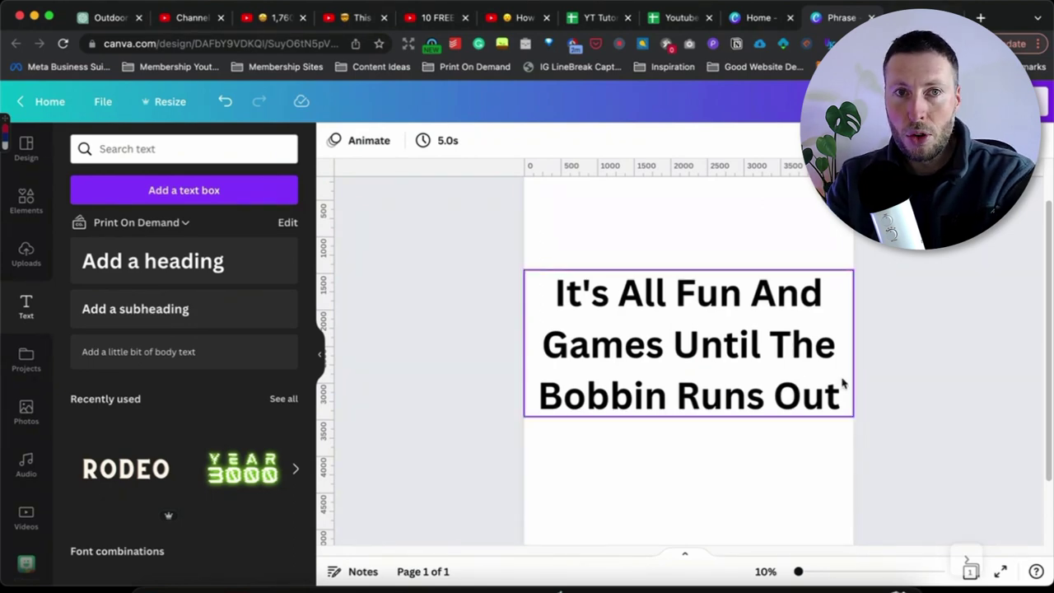
{"action": "left_click", "coordinate": [656, 333]}
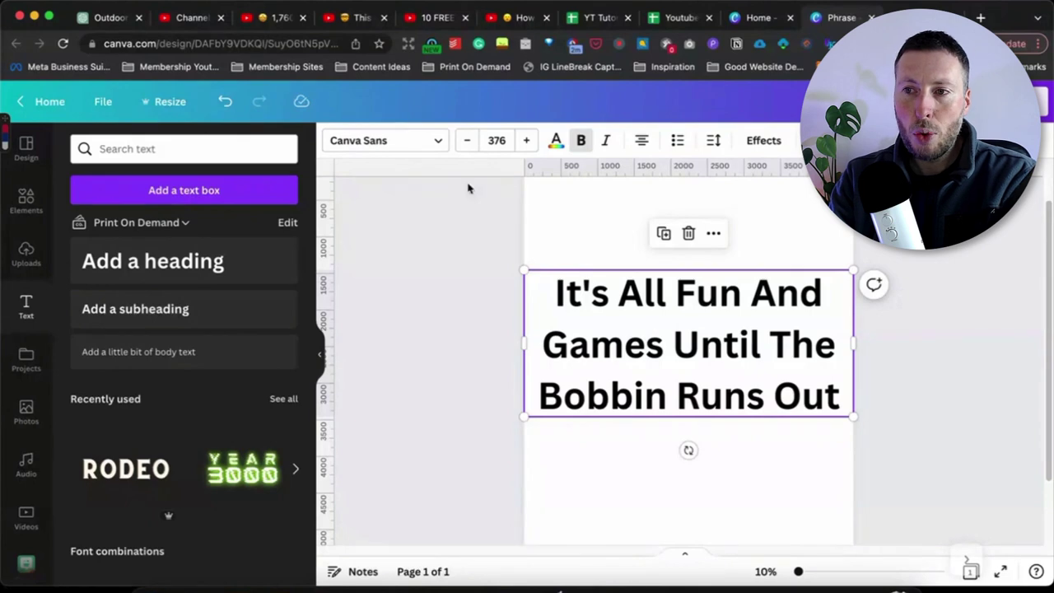
{"action": "left_click", "coordinate": [440, 140]}
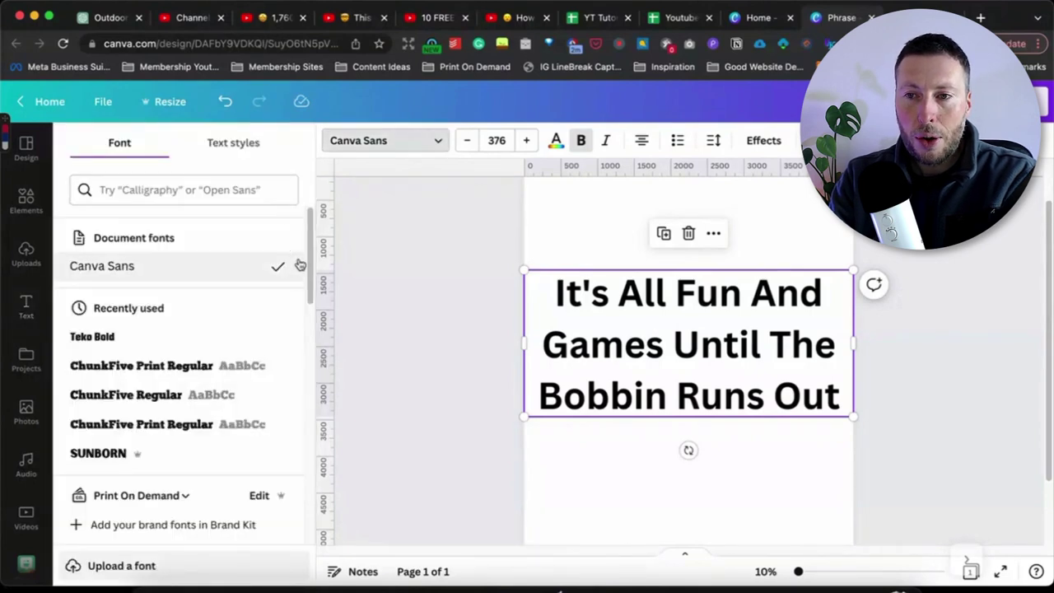
- Try SUNBORN on the heading, nudge it slightly lower, then settle on a ChunkFive font
{"action": "left_click", "coordinate": [153, 457]}
{"action": "double_click", "coordinate": [705, 314]}
{"action": "left_click_drag", "start_coordinate": [713, 318], "coordinate": [695, 359]}
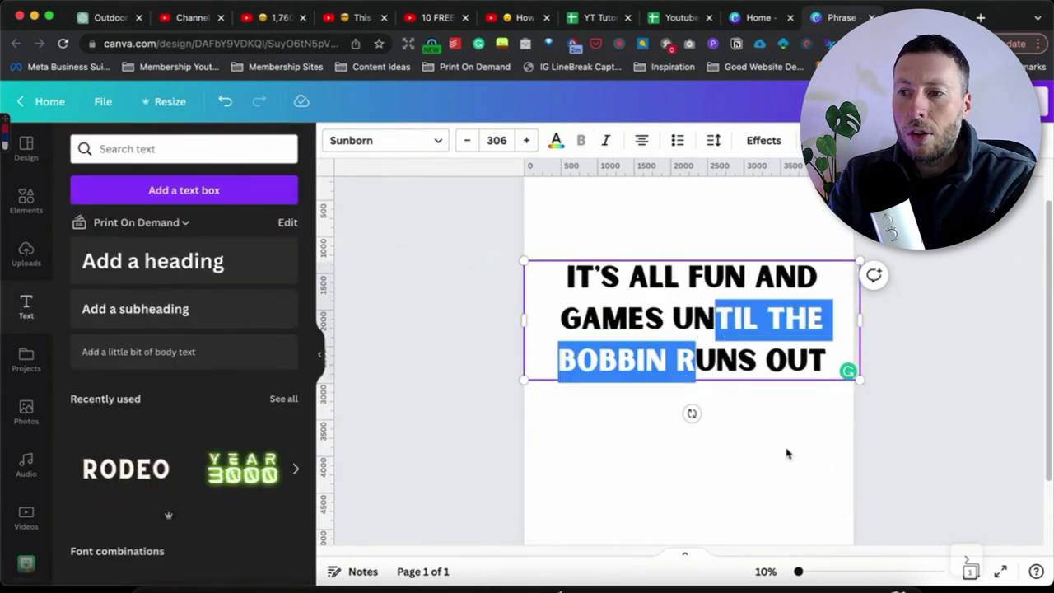
{"action": "left_click", "coordinate": [786, 452]}
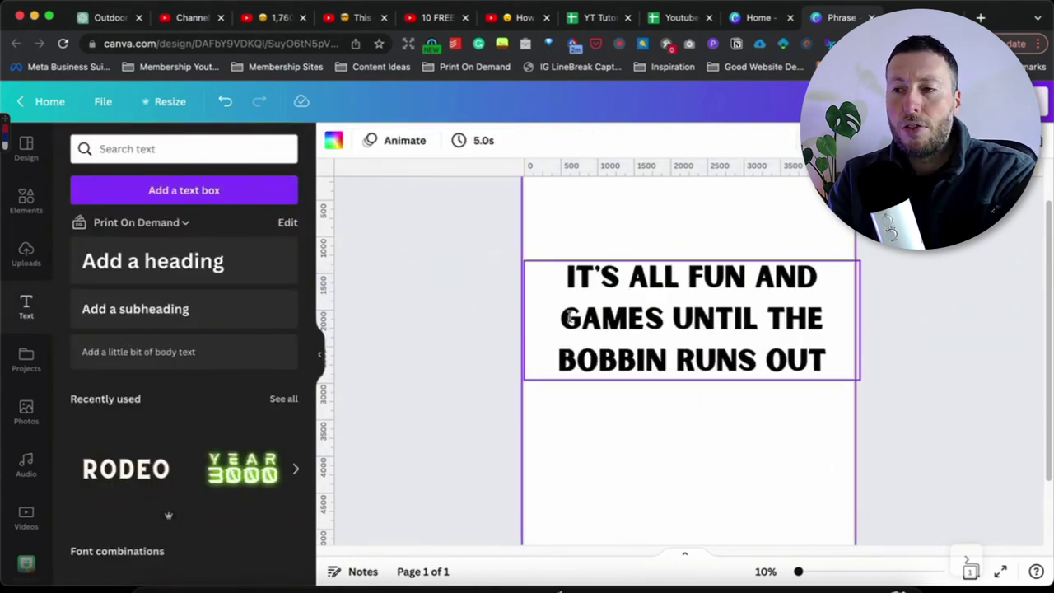
{"action": "left_click_drag", "start_coordinate": [602, 330], "coordinate": [598, 343]}
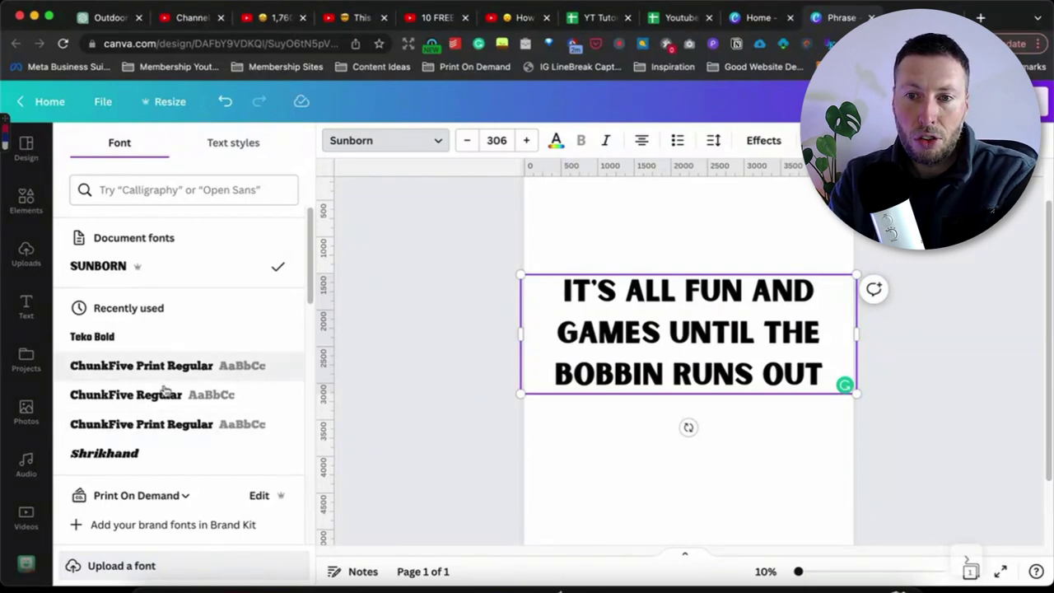
{"action": "scroll", "coordinate": [180, 347], "scroll_direction": "down", "scroll_amount": 3}
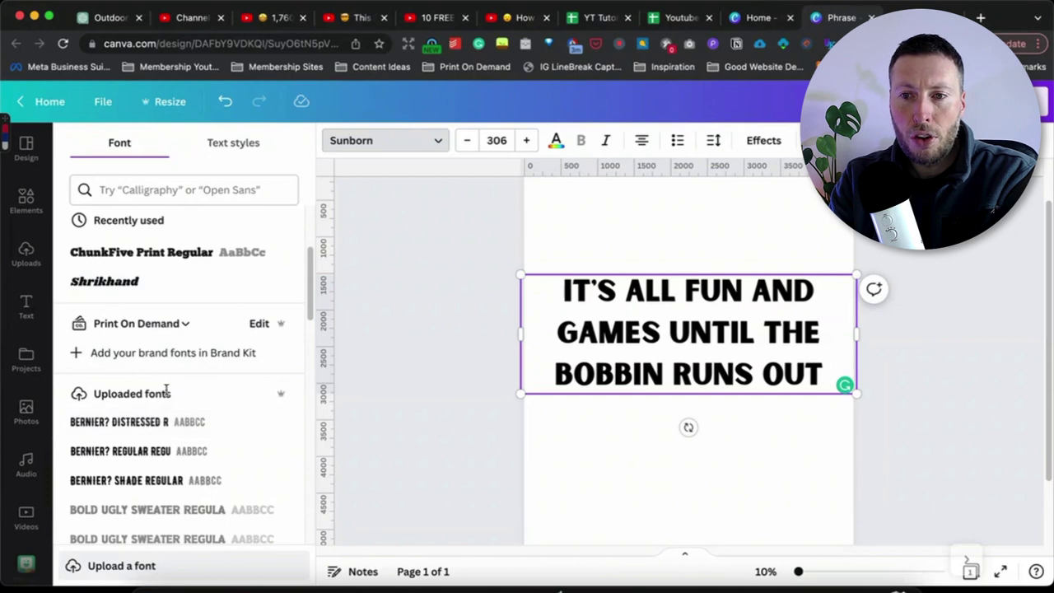
{"action": "left_click", "coordinate": [491, 201]}
{"action": "left_click", "coordinate": [331, 142]}
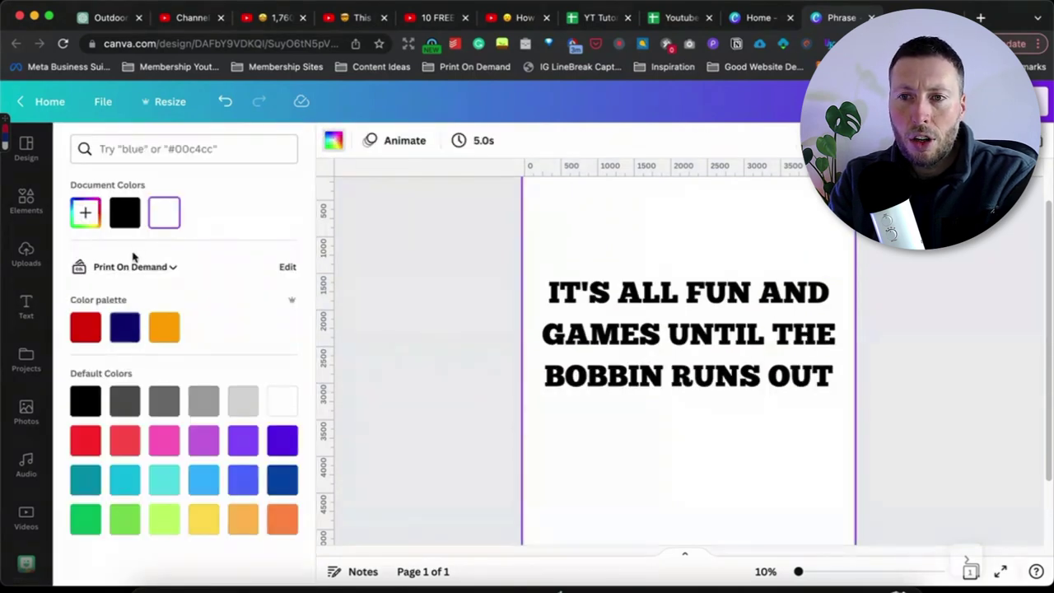
- Make the page background black and the heading text white
{"action": "left_click", "coordinate": [125, 213]}
{"action": "left_click", "coordinate": [624, 283]}
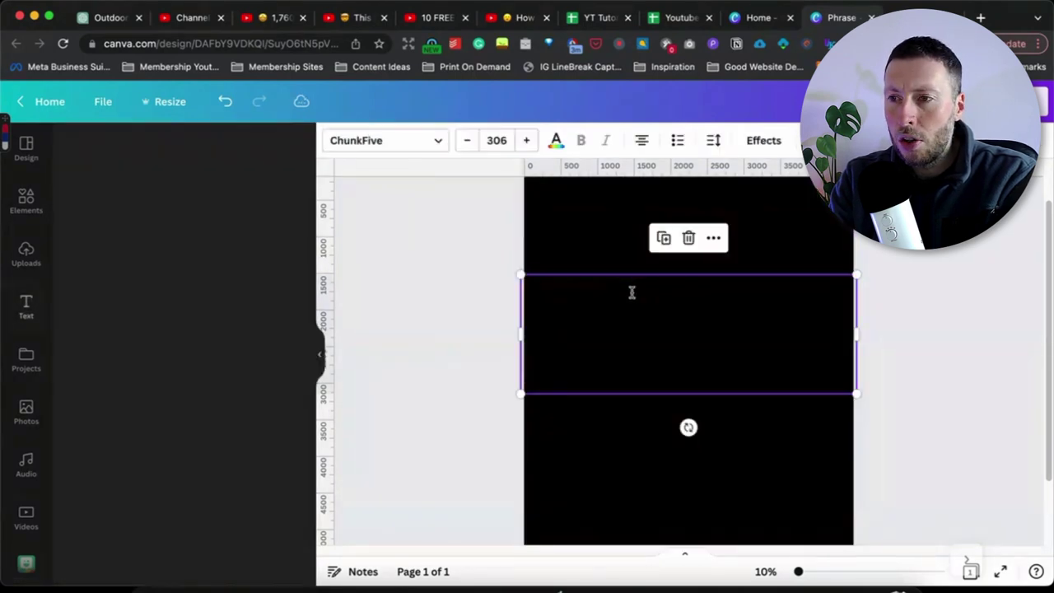
{"action": "left_click", "coordinate": [556, 140]}
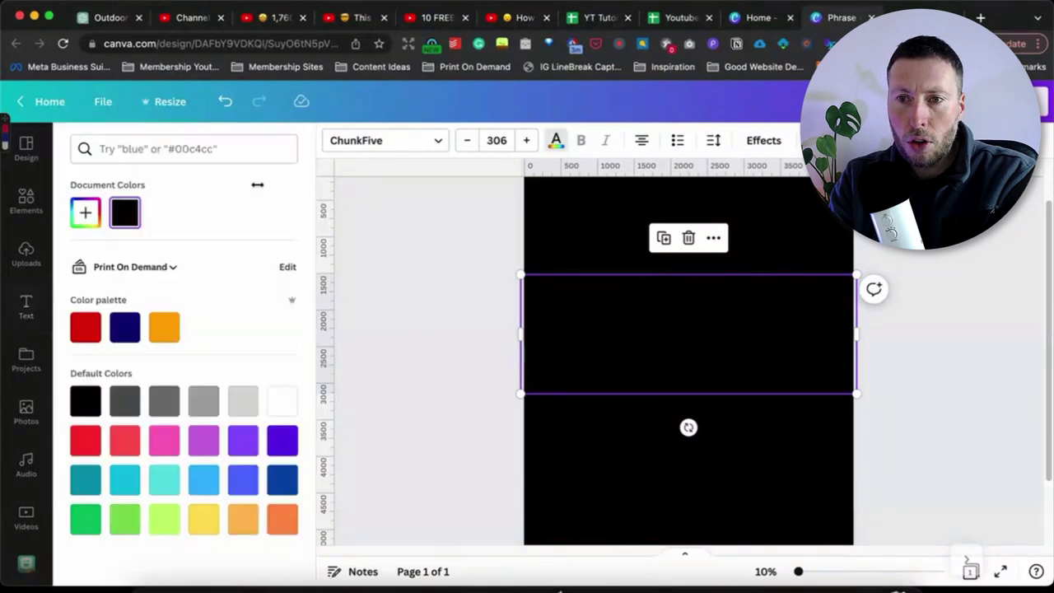
{"action": "left_click", "coordinate": [288, 407]}
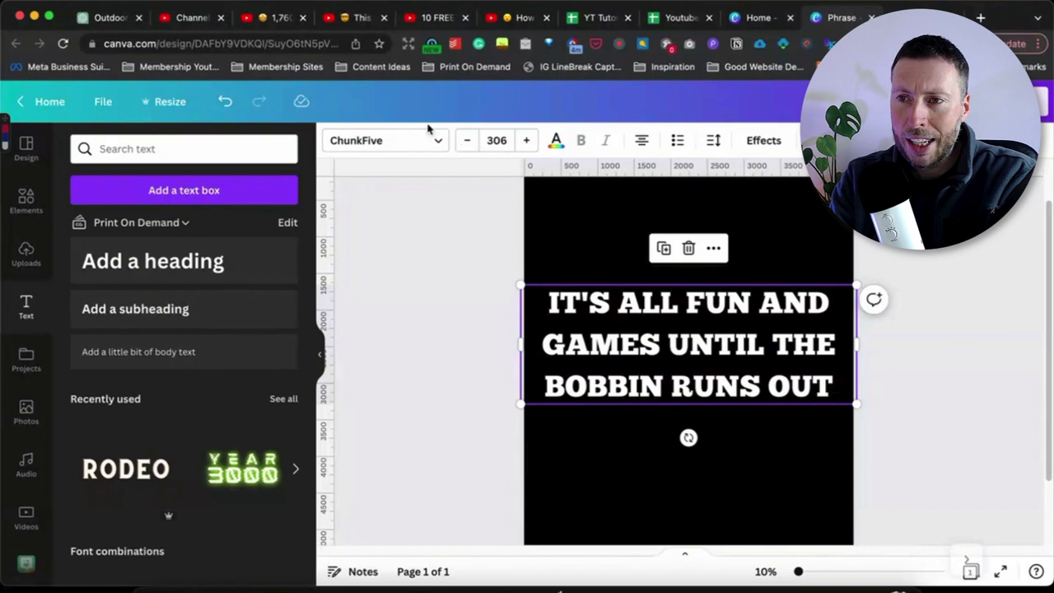
- Recolour the heading to the custom off-white #FEFEFB
{"action": "left_click", "coordinate": [433, 144]}
{"action": "left_click", "coordinate": [557, 140]}
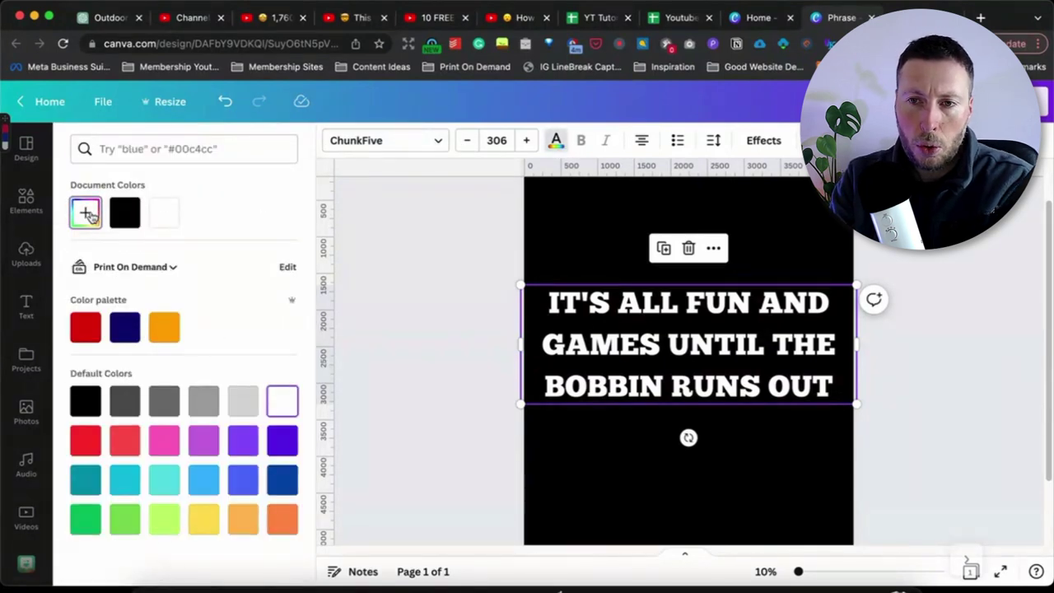
{"action": "left_click", "coordinate": [85, 213]}
{"action": "type", "text": "#FEFEFB"}
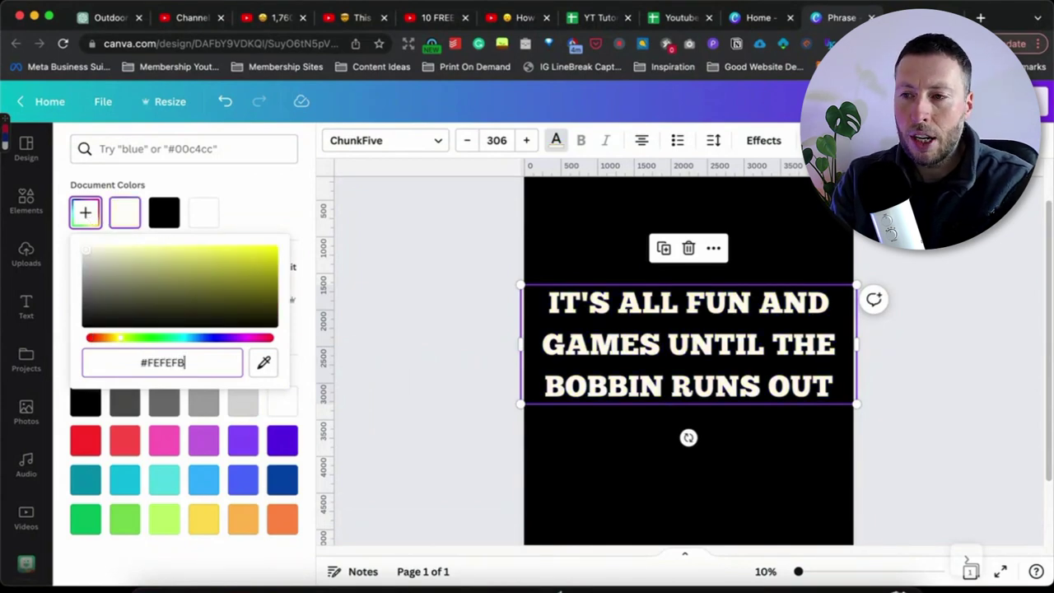
{"action": "key", "text": "Return"}
{"action": "key", "text": "Escape"}
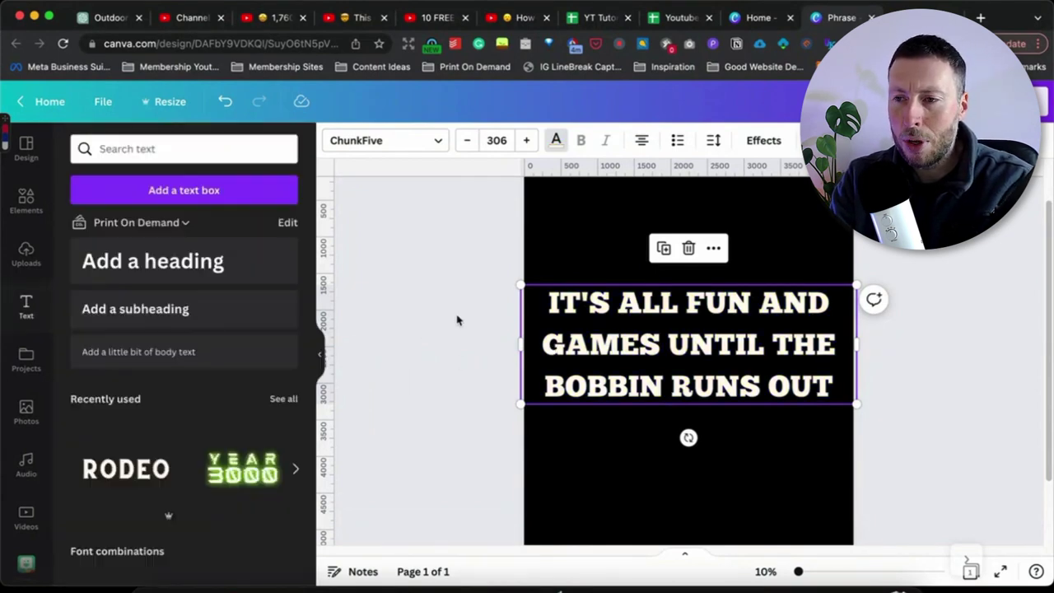
- Centre the phrase text box on the page
{"action": "left_click", "coordinate": [930, 414]}
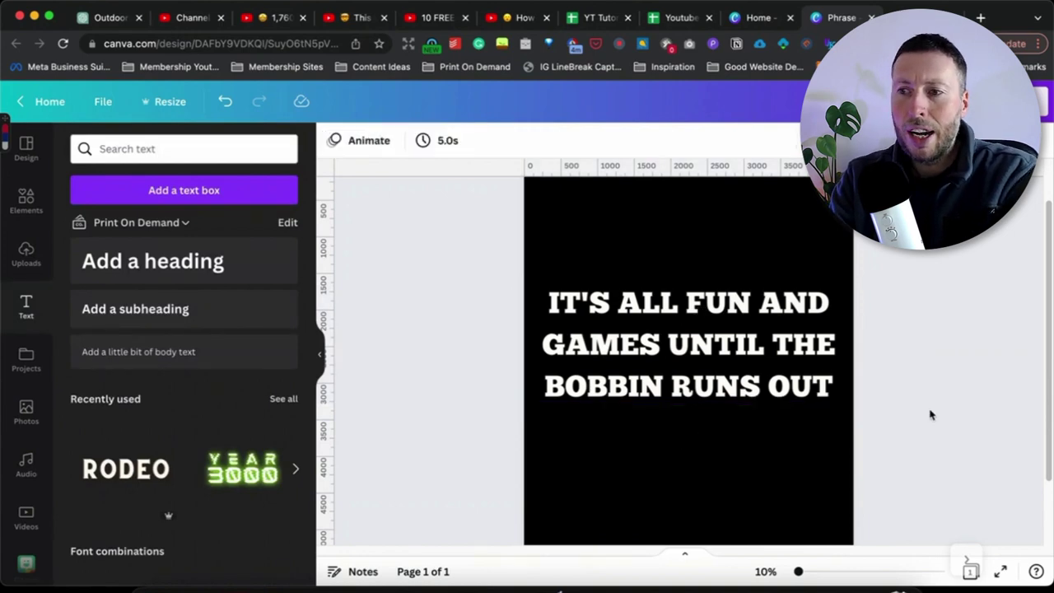
{"action": "scroll", "coordinate": [958, 375], "scroll_direction": "down", "scroll_amount": 1}
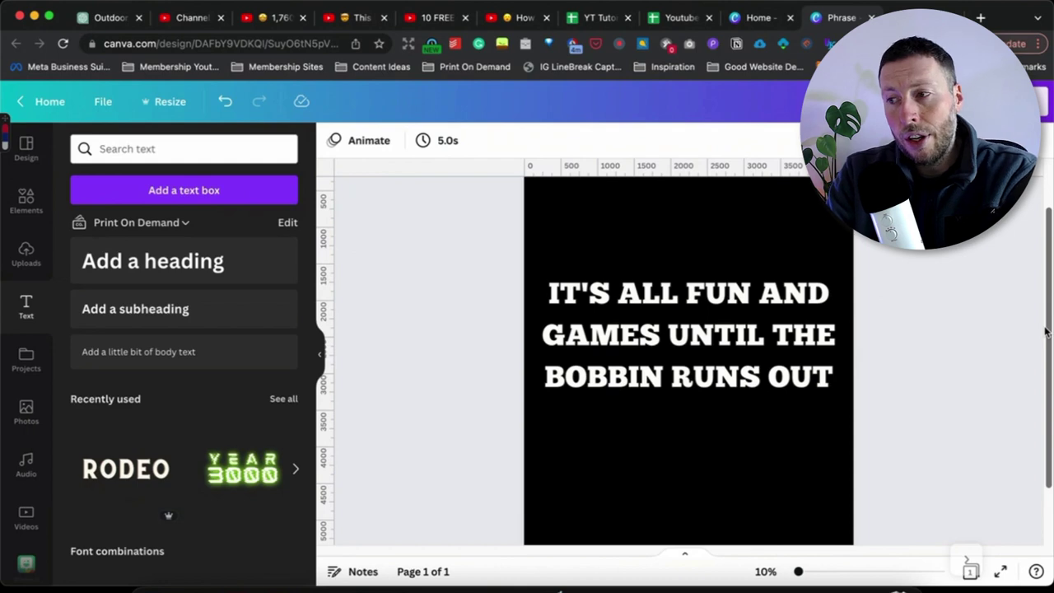
{"action": "scroll", "coordinate": [741, 362], "scroll_direction": "up", "scroll_amount": 1}
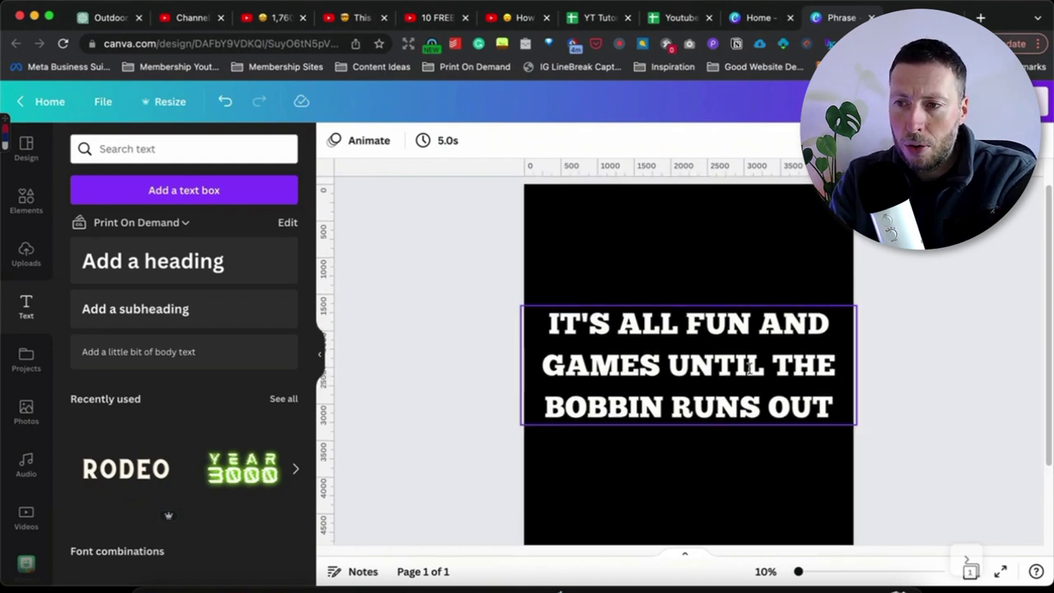
{"action": "left_click_drag", "start_coordinate": [749, 368], "coordinate": [749, 371]}
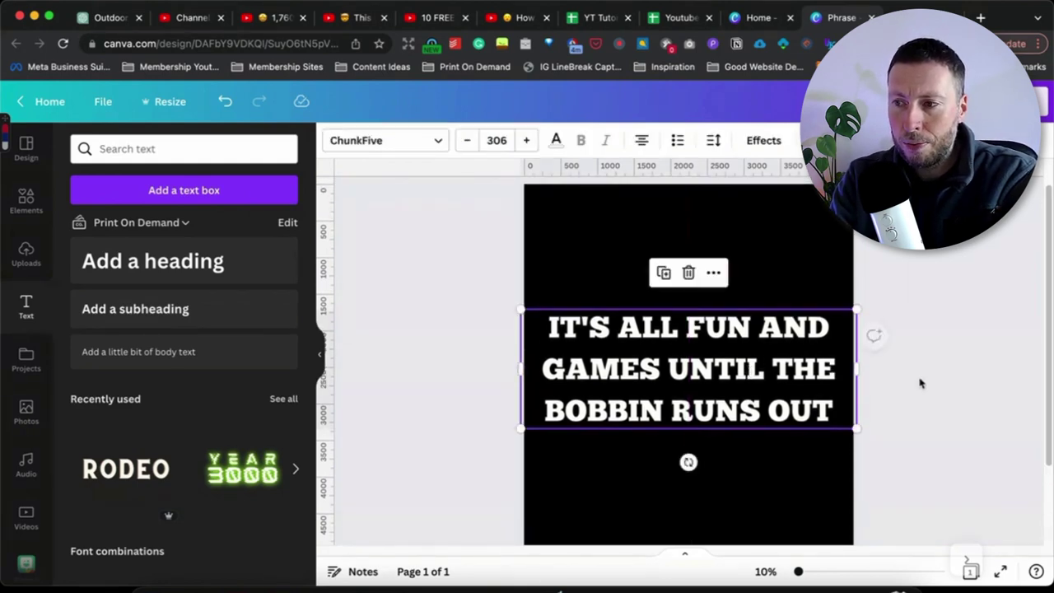
{"action": "left_click", "coordinate": [921, 382]}
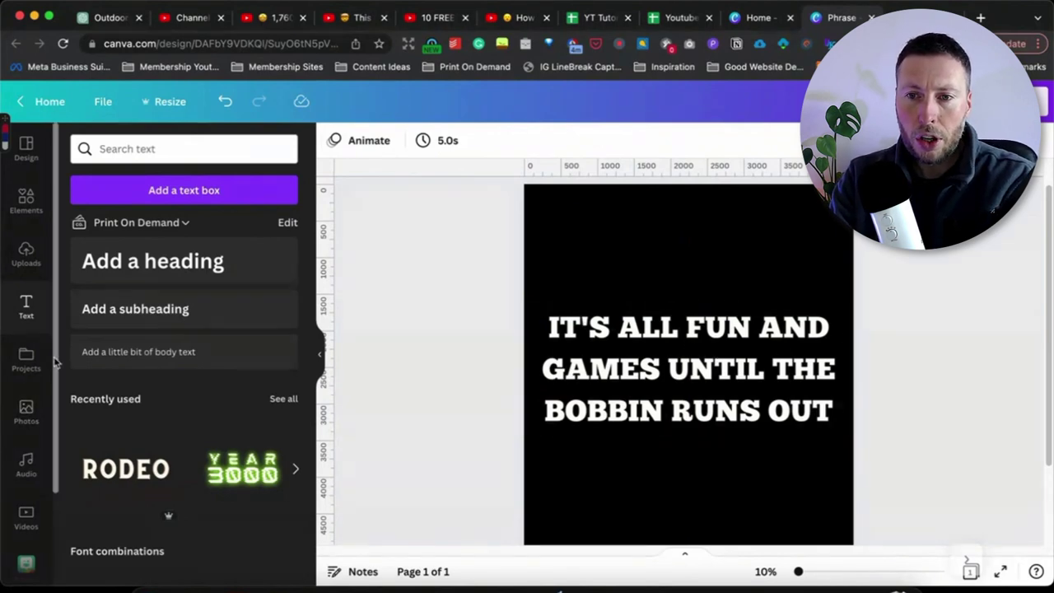
{"action": "scroll", "coordinate": [56, 429], "scroll_direction": "down", "scroll_amount": 2}
{"action": "scroll", "coordinate": [50, 461], "scroll_direction": "down", "scroll_amount": 1}
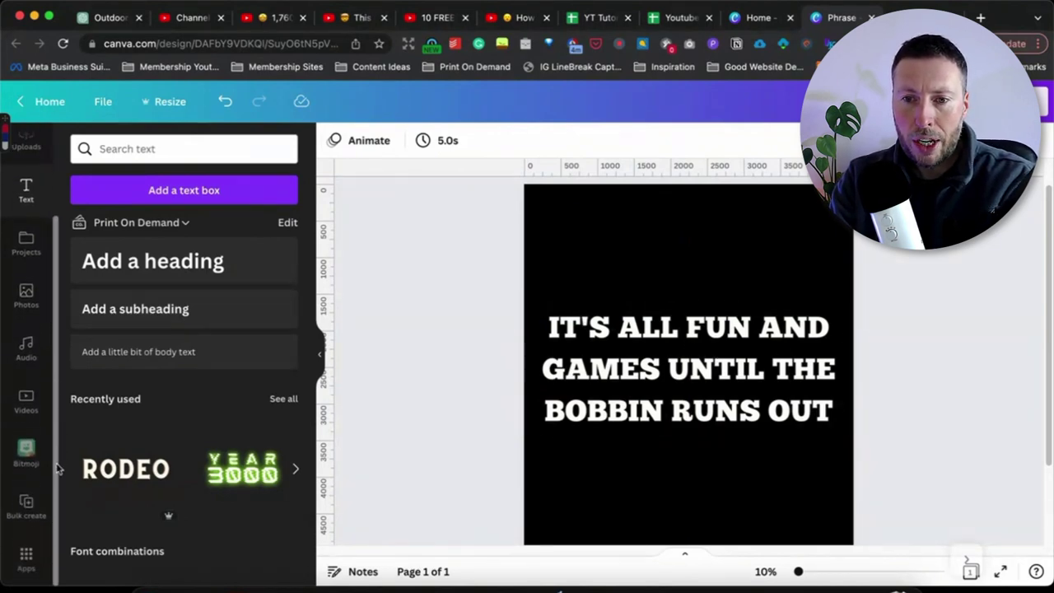
- Upload 'Youtube Bulk Tutorial - Sheet1.csv' from Downloads into Bulk create
{"action": "left_click", "coordinate": [26, 525]}
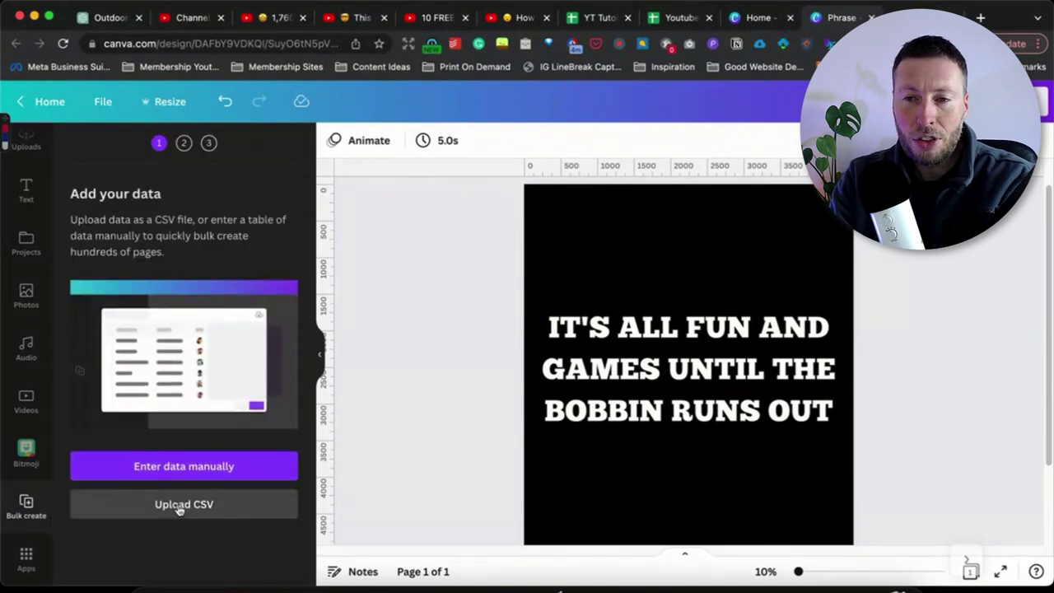
{"action": "left_click", "coordinate": [179, 505]}
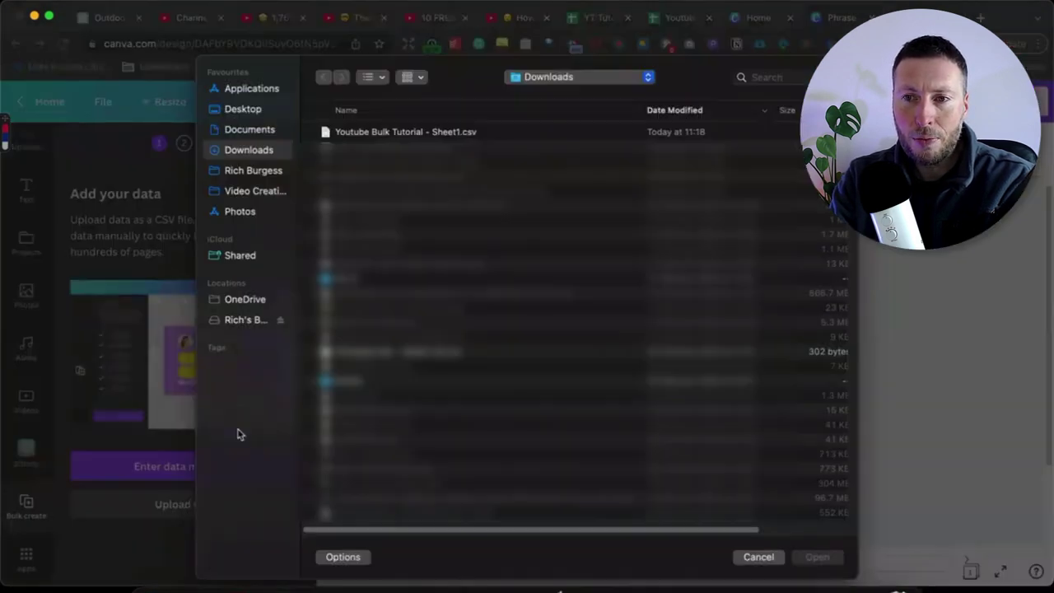
{"action": "left_click", "coordinate": [388, 134]}
{"action": "left_click", "coordinate": [817, 557]}
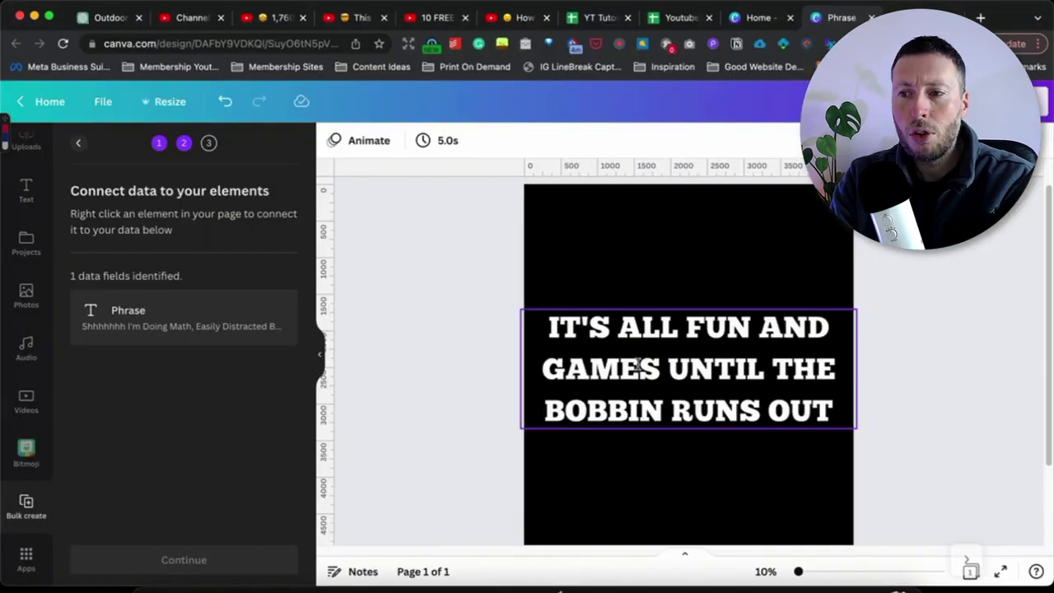
- Connect the heading to the Phrase data field and generate 6 pages, one per phrase
{"action": "right_click", "coordinate": [683, 360]}
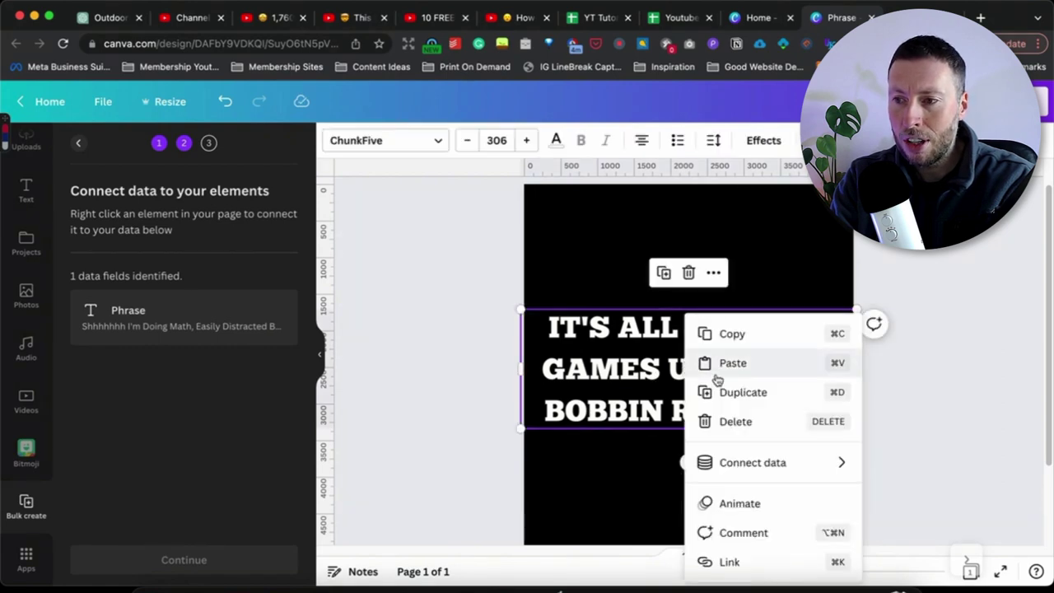
{"action": "mouse_move", "coordinate": [748, 473]}
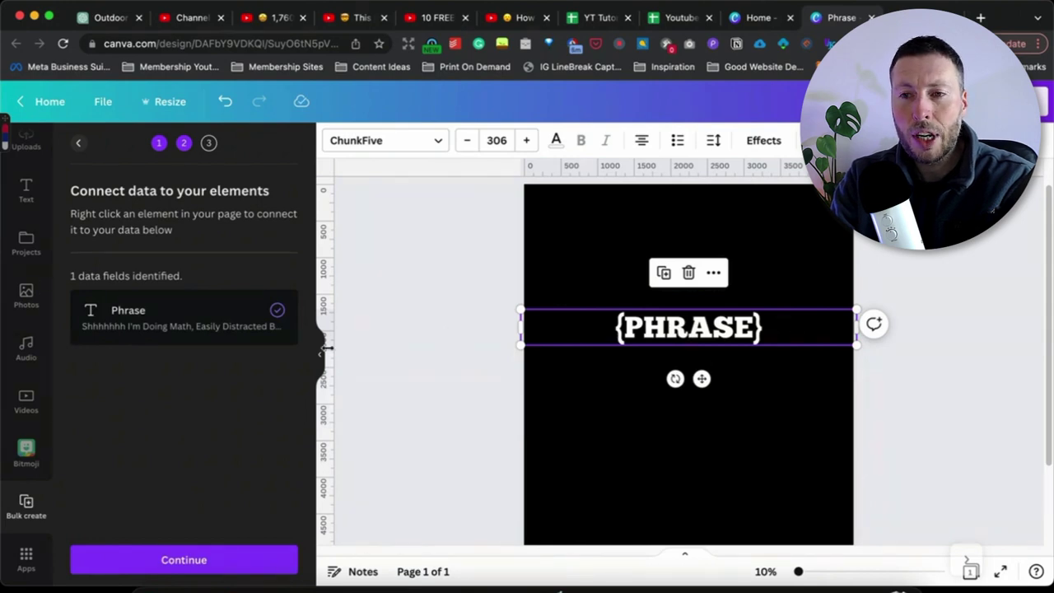
{"action": "left_click", "coordinate": [167, 561]}
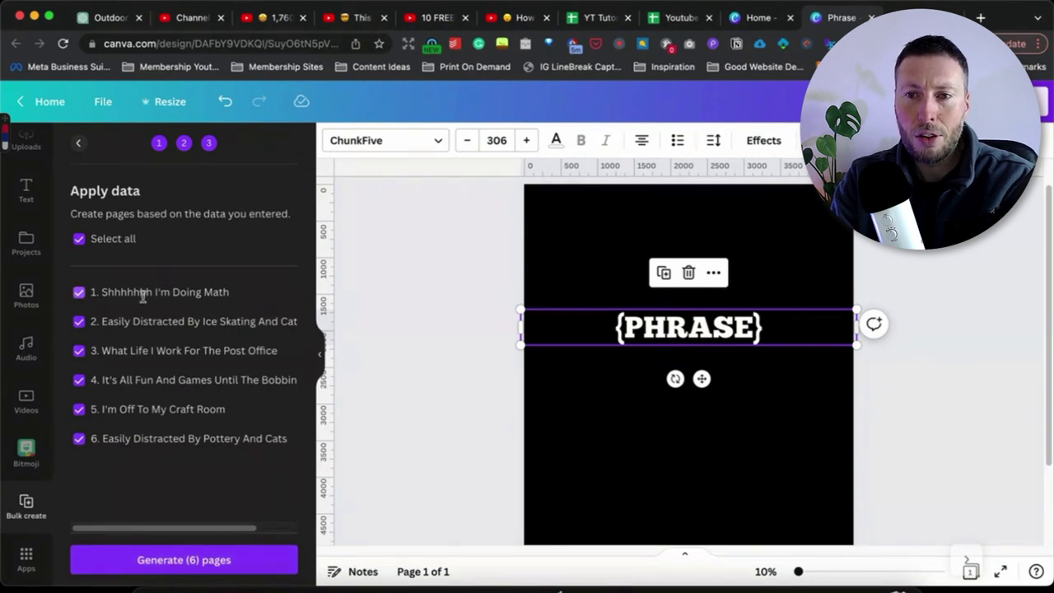
{"action": "left_click", "coordinate": [204, 566]}
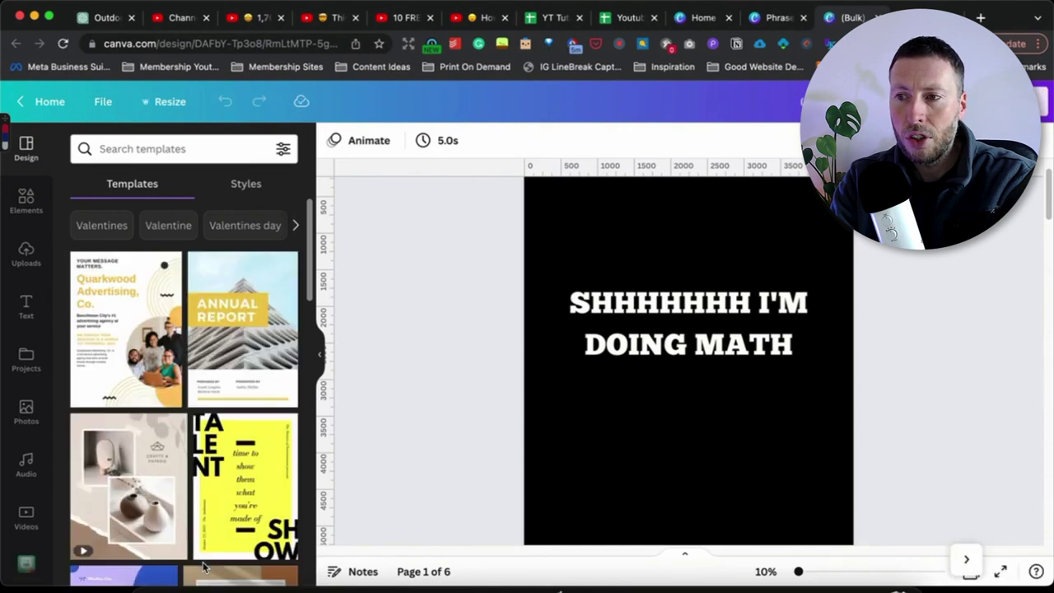
- Scroll through the six generated black pages, starting with "SHHHHHHH I'M DOING MATH"
{"action": "mouse_move", "coordinate": [1049, 174]}
{"action": "left_mouse_down"}
{"action": "mouse_move", "coordinate": [1049, 478]}
{"action": "mouse_move", "coordinate": [1044, 186]}
{"action": "left_mouse_up"}
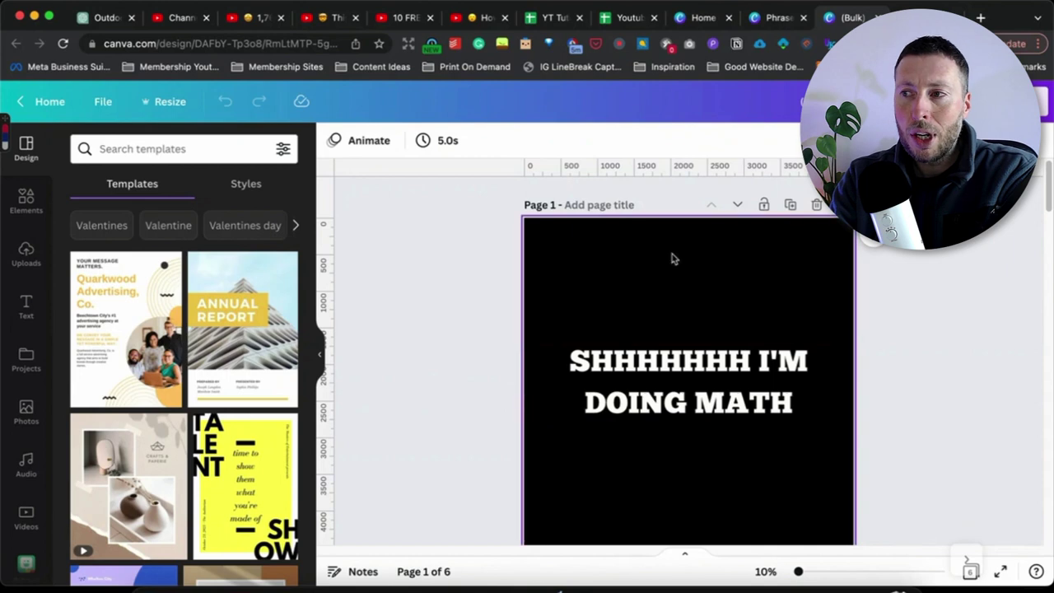
- Download All pages (6) as PNG files with Transparent background ticked
{"action": "left_click", "coordinate": [1039, 99]}
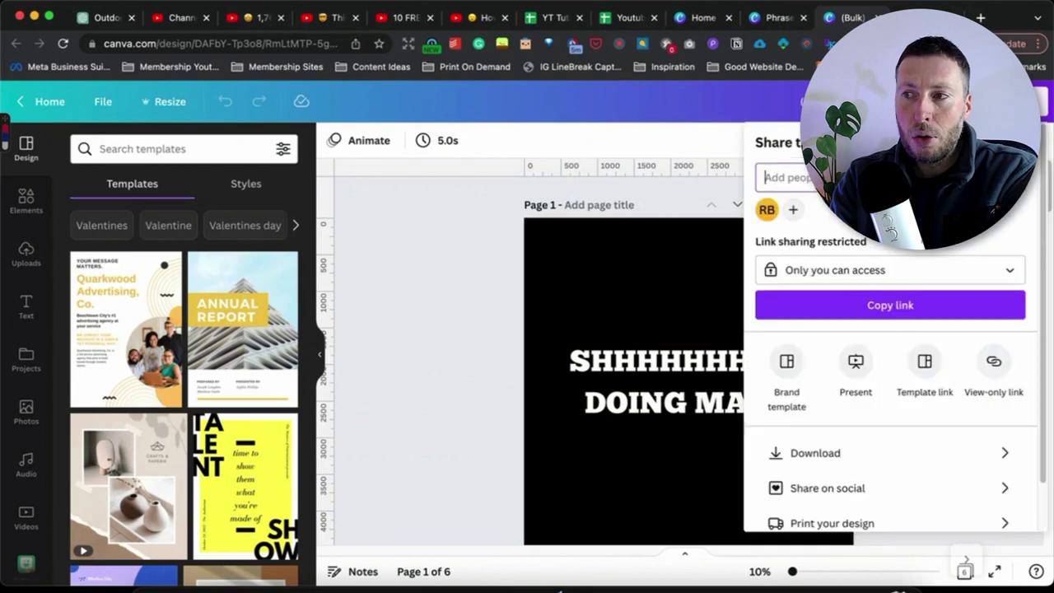
{"action": "left_click", "coordinate": [855, 455]}
{"action": "left_click", "coordinate": [774, 293]}
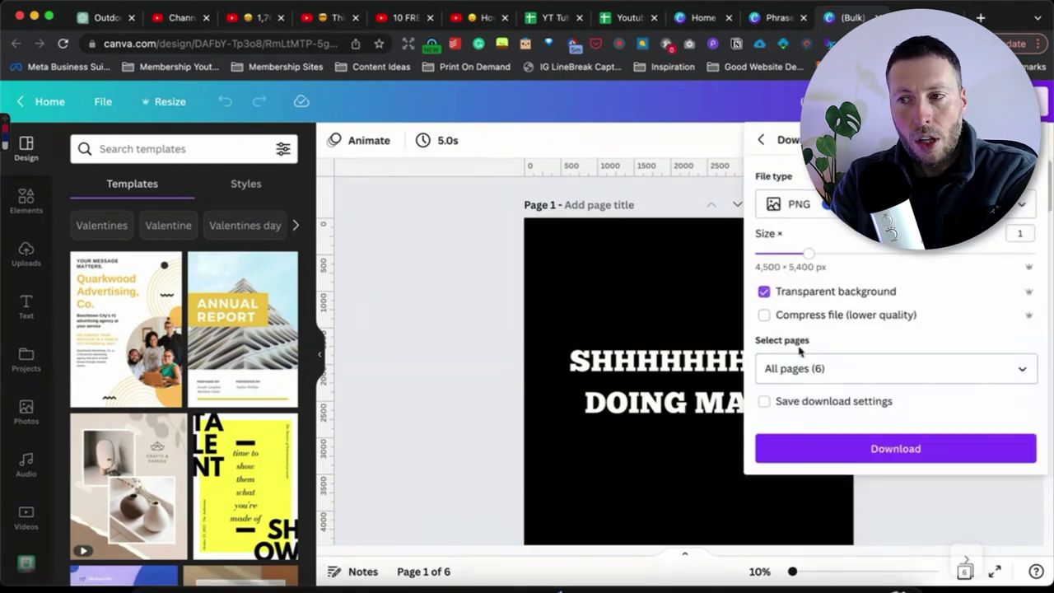
{"action": "left_click", "coordinate": [918, 458]}
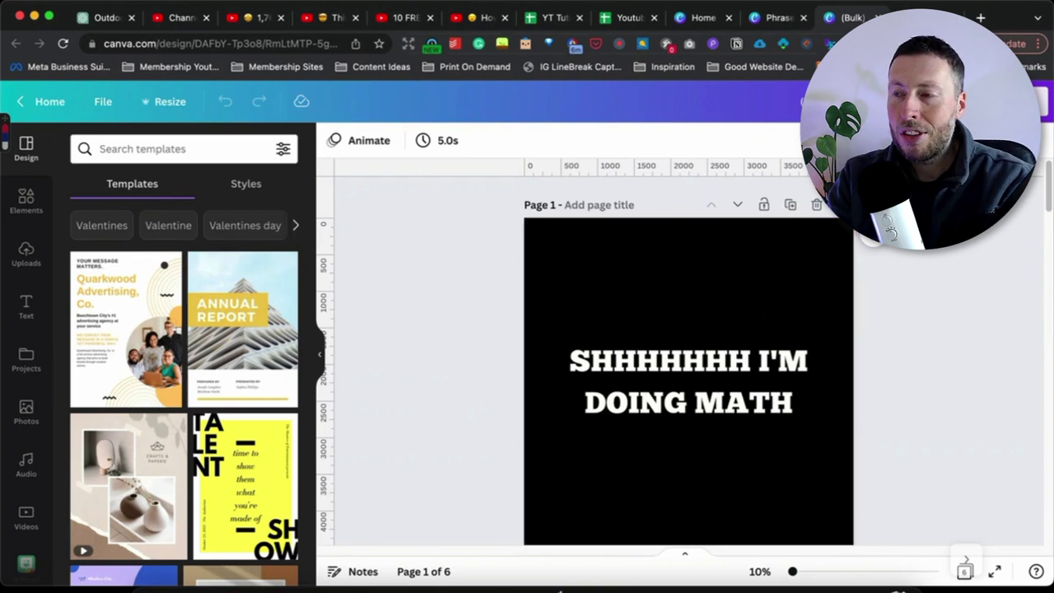
- Create a Photopea document of width 4500 and height 5400 px with transparent background
{"action": "left_click", "coordinate": [889, 18]}
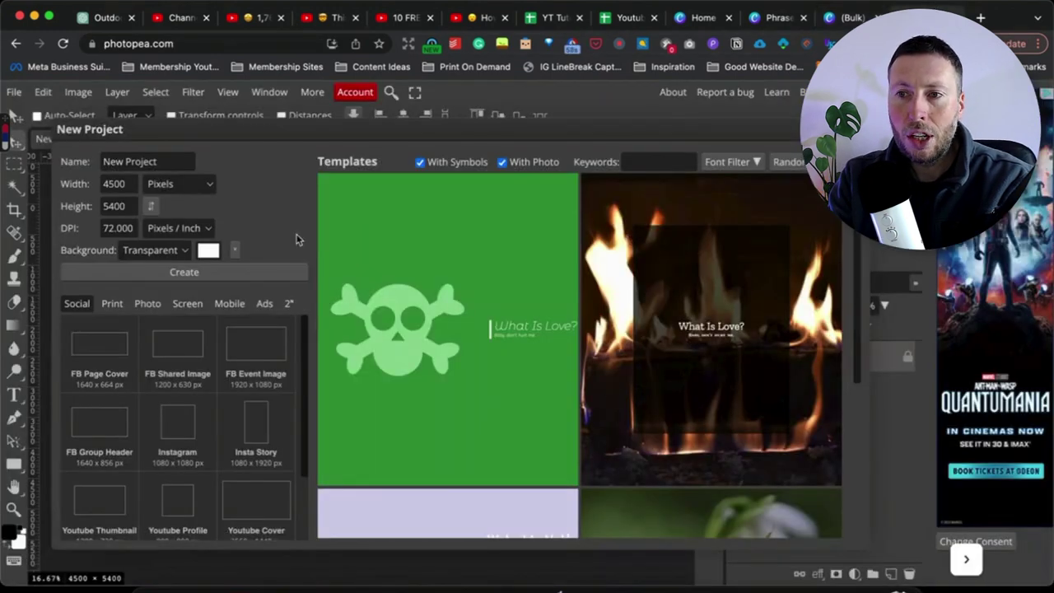
{"action": "left_click", "coordinate": [119, 186]}
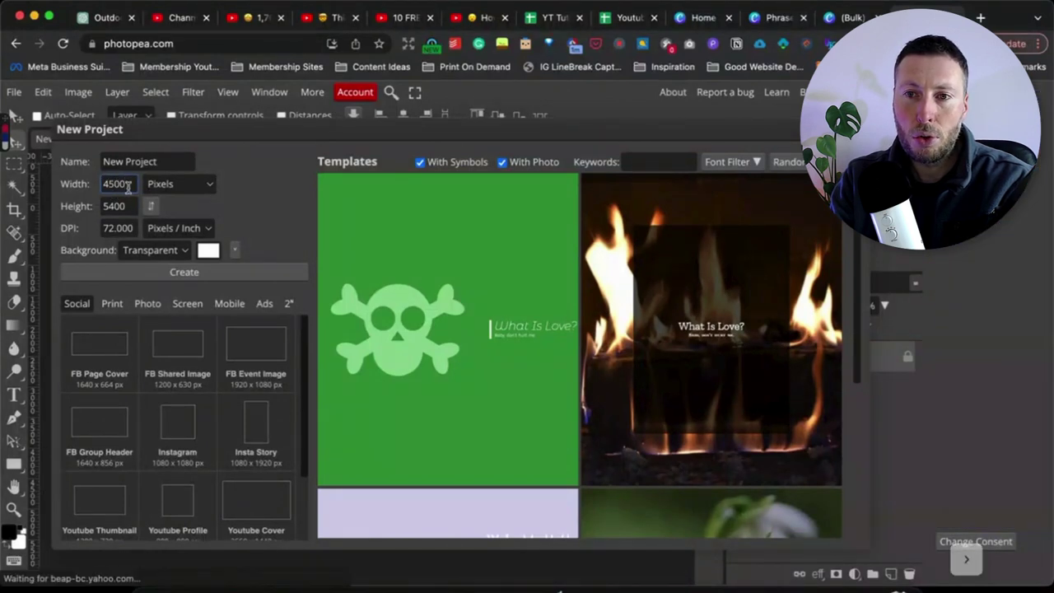
{"action": "key", "text": "Tab"}
{"action": "key", "text": "Tab"}
{"action": "left_click", "coordinate": [198, 279]}
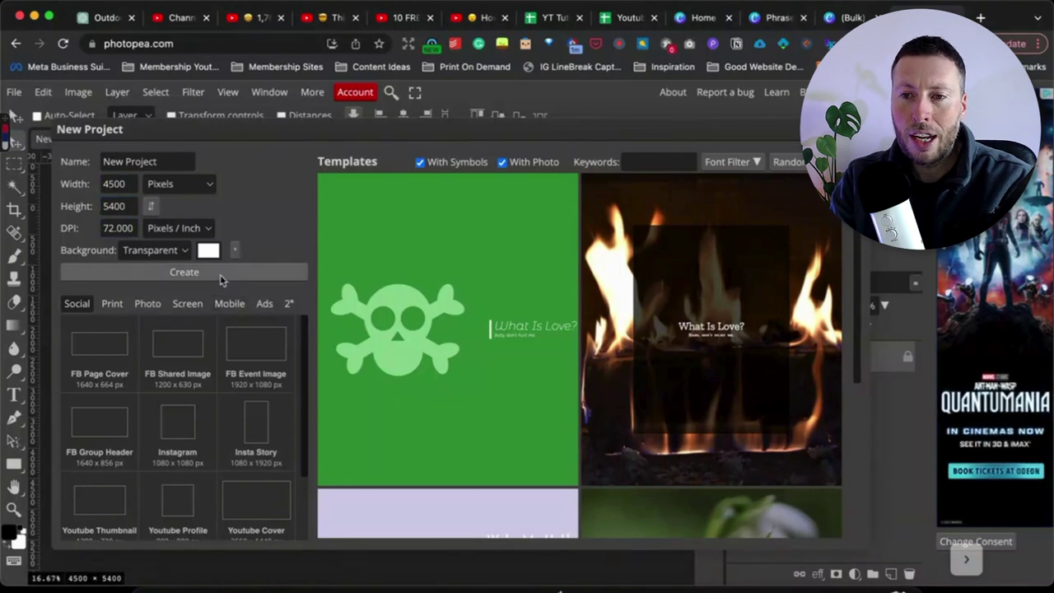
{"action": "left_click", "coordinate": [219, 274]}
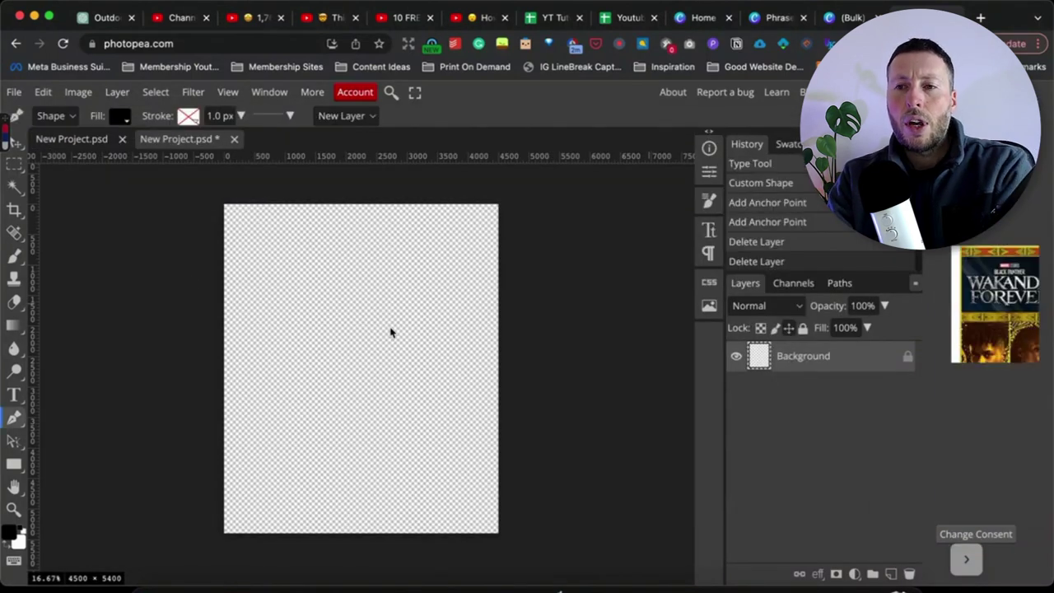
- Draw a text box in the upper-left canvas and set the font size to 300 px
{"action": "left_click", "coordinate": [13, 396]}
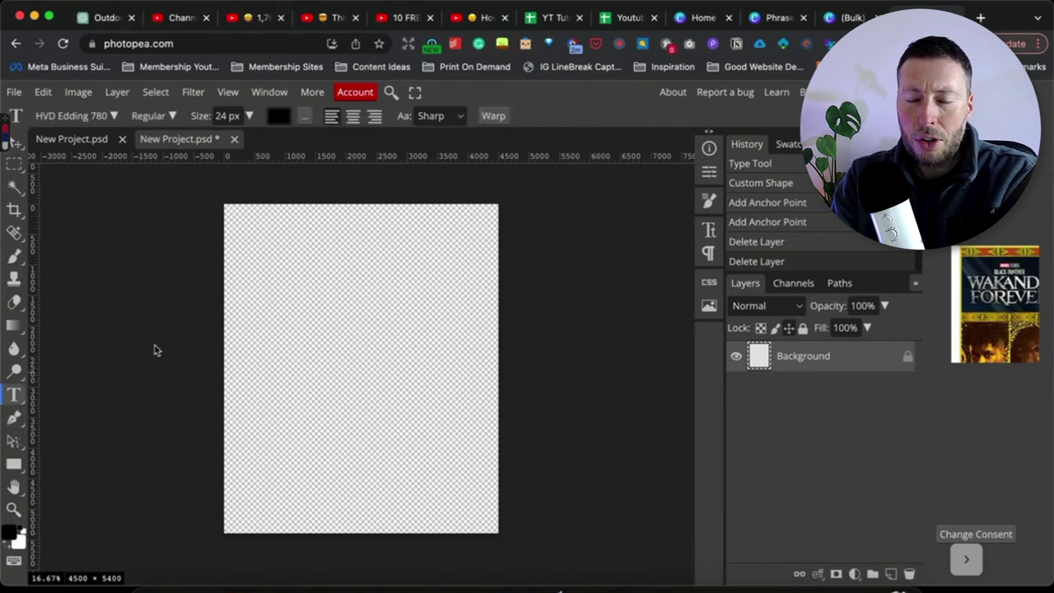
{"action": "left_click_drag", "start_coordinate": [258, 289], "coordinate": [349, 390]}
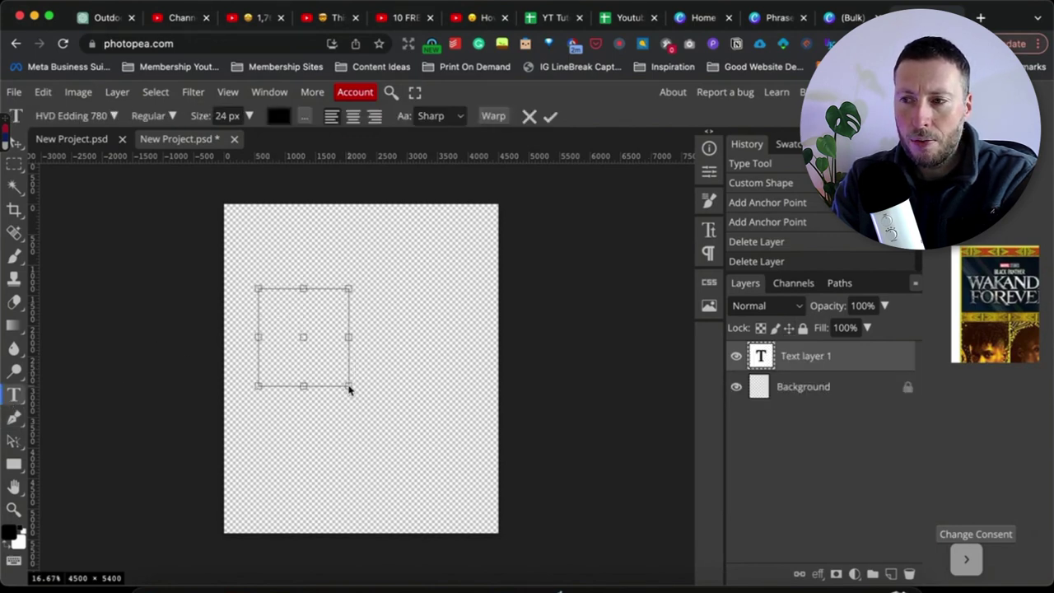
{"action": "double_click", "coordinate": [221, 116]}
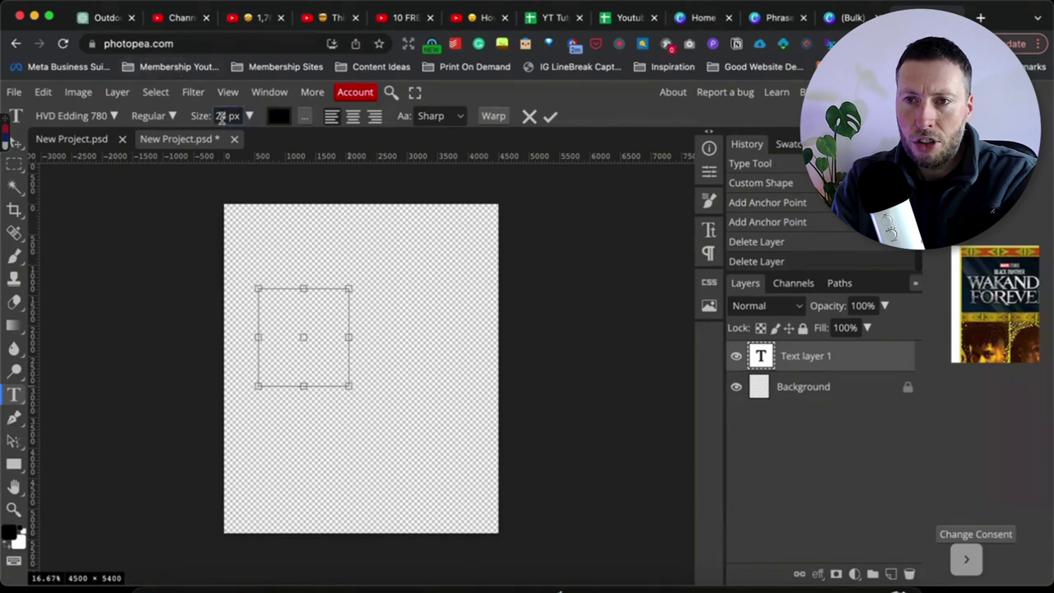
{"action": "type", "text": "28"}
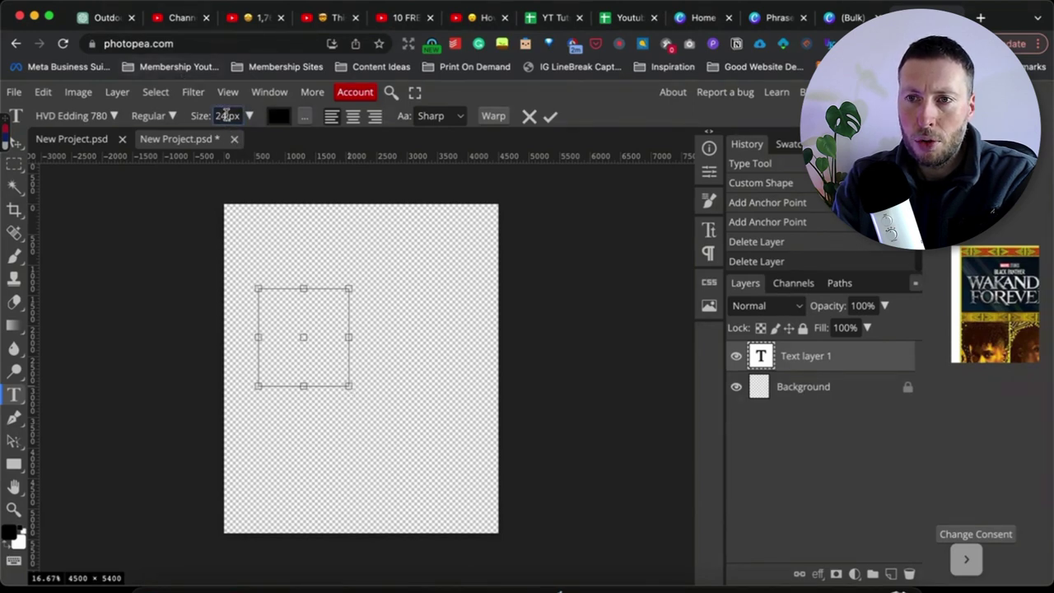
{"action": "double_click", "coordinate": [224, 116]}
{"action": "type", "text": "300 p"}
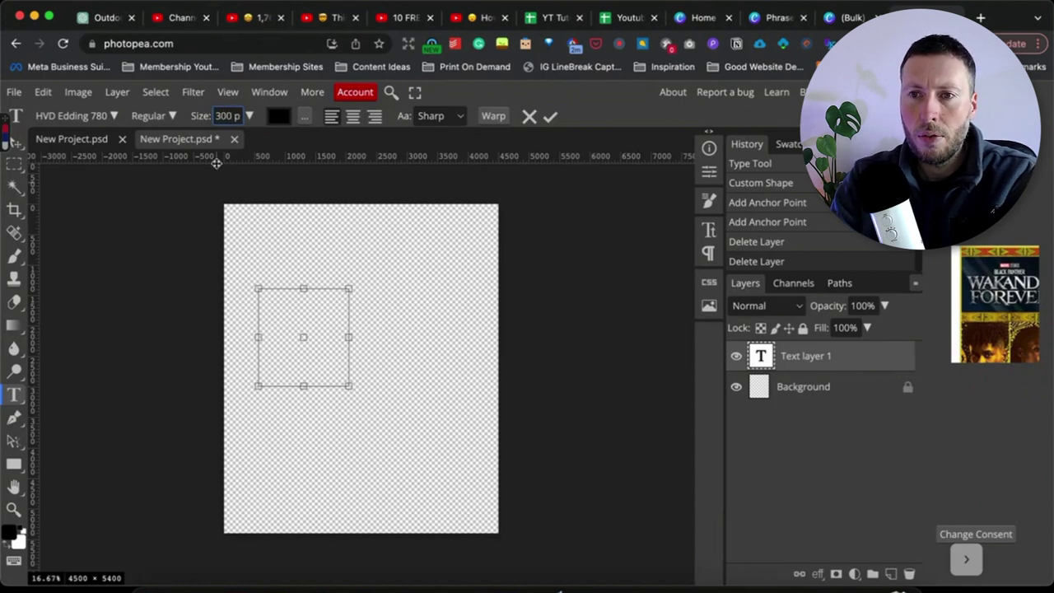
{"action": "left_click", "coordinate": [813, 361]}
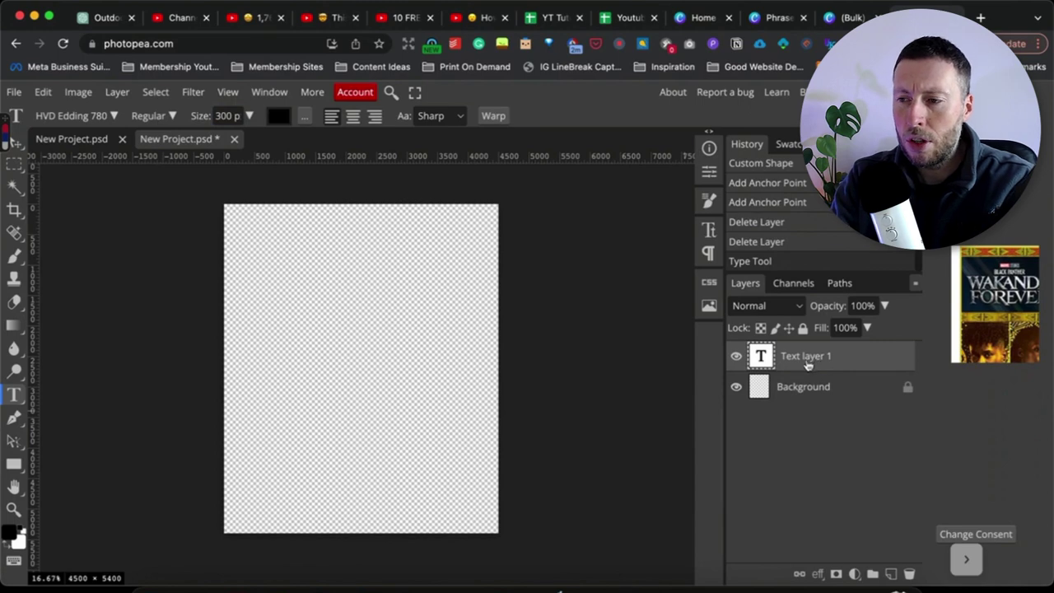
- Rename the text layer to Phrase and type Phrase into the text box
{"action": "double_click", "coordinate": [803, 356]}
{"action": "type", "text": "Phrase"}
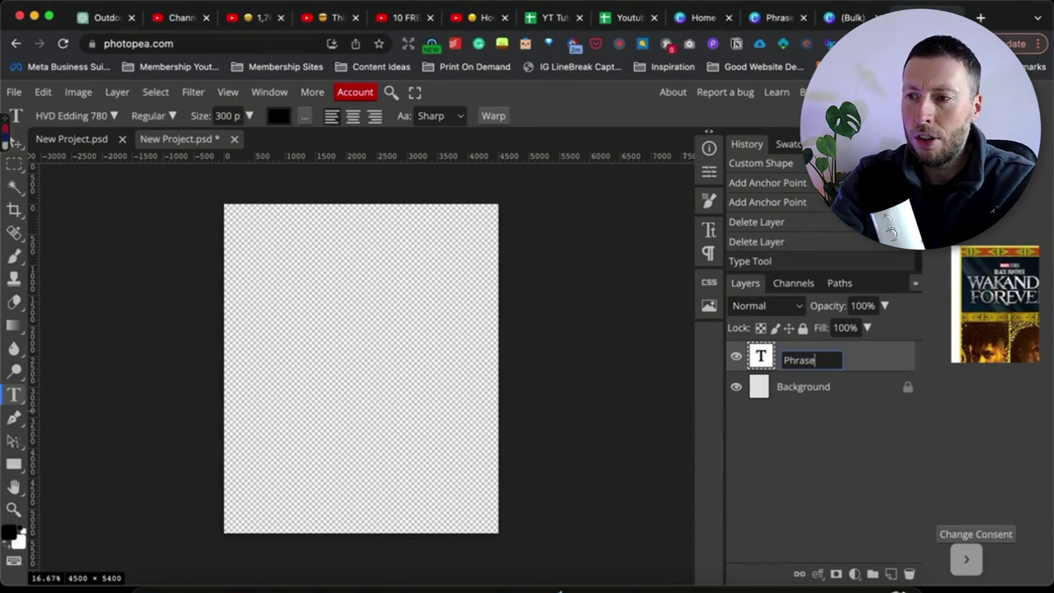
{"action": "key", "text": "Return"}
{"action": "double_click", "coordinate": [760, 359]}
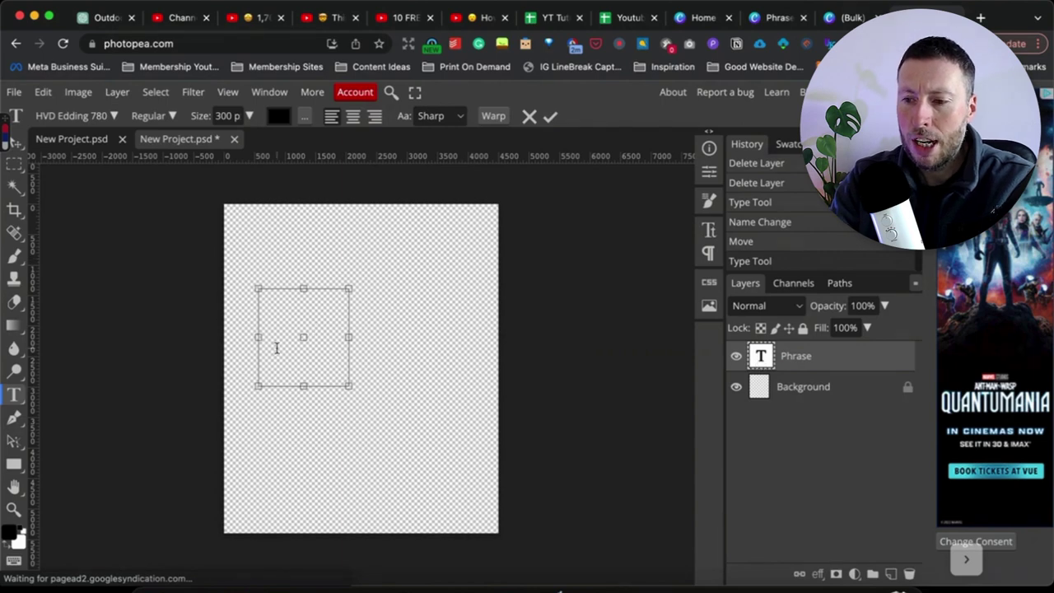
{"action": "type", "text": "Phrase"}
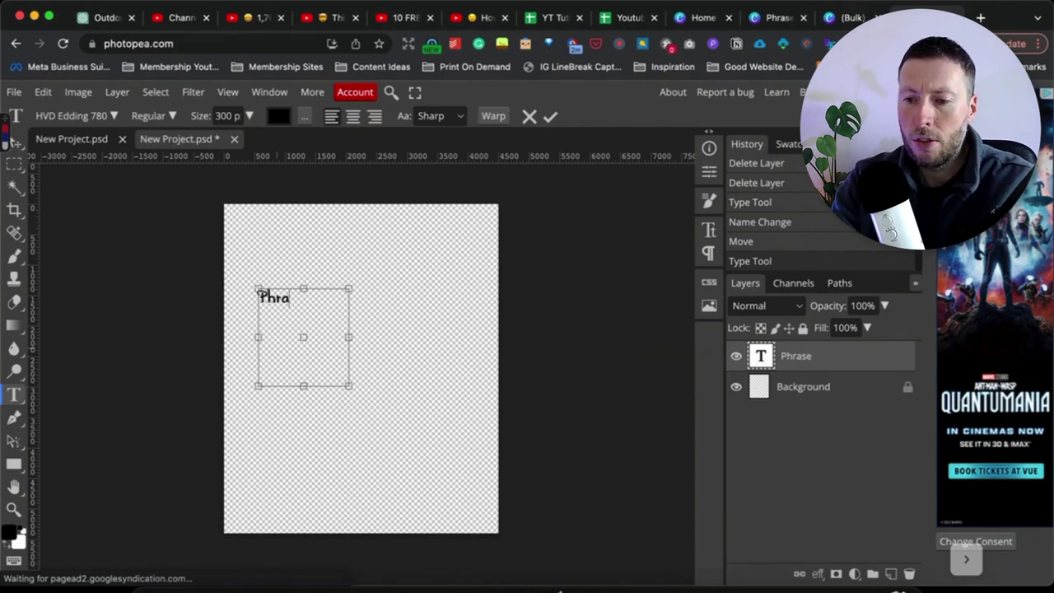
- Copy the Bobbin phrase from cell A5 of the Youtube Bulk Tutorial sheet
{"action": "left_click", "coordinate": [629, 18]}
{"action": "double_click", "coordinate": [195, 247]}
{"action": "key", "text": "super+a"}
{"action": "key", "text": "super+c"}
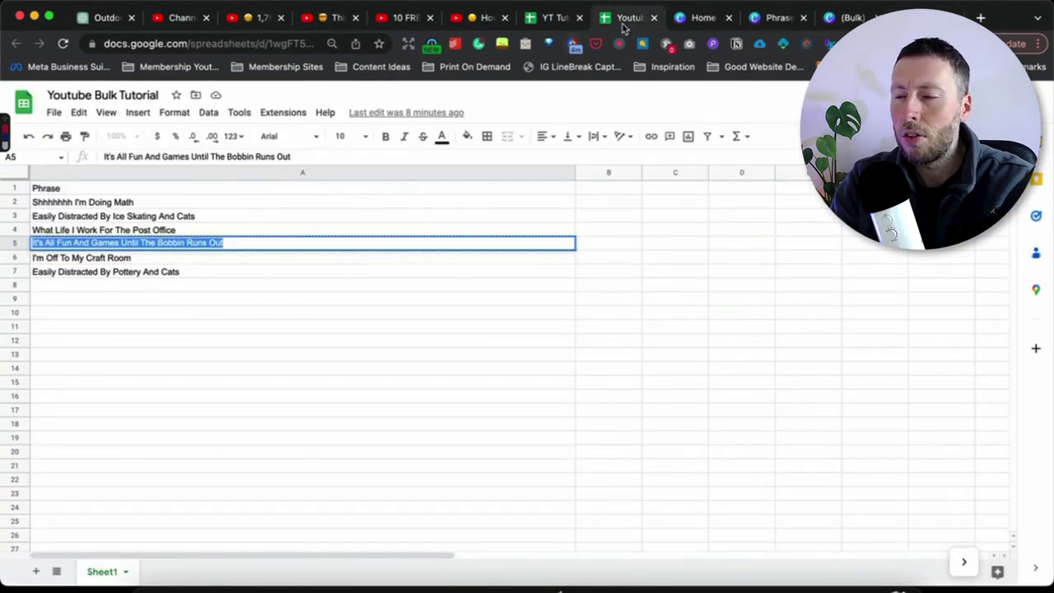
{"action": "left_click", "coordinate": [450, 25]}
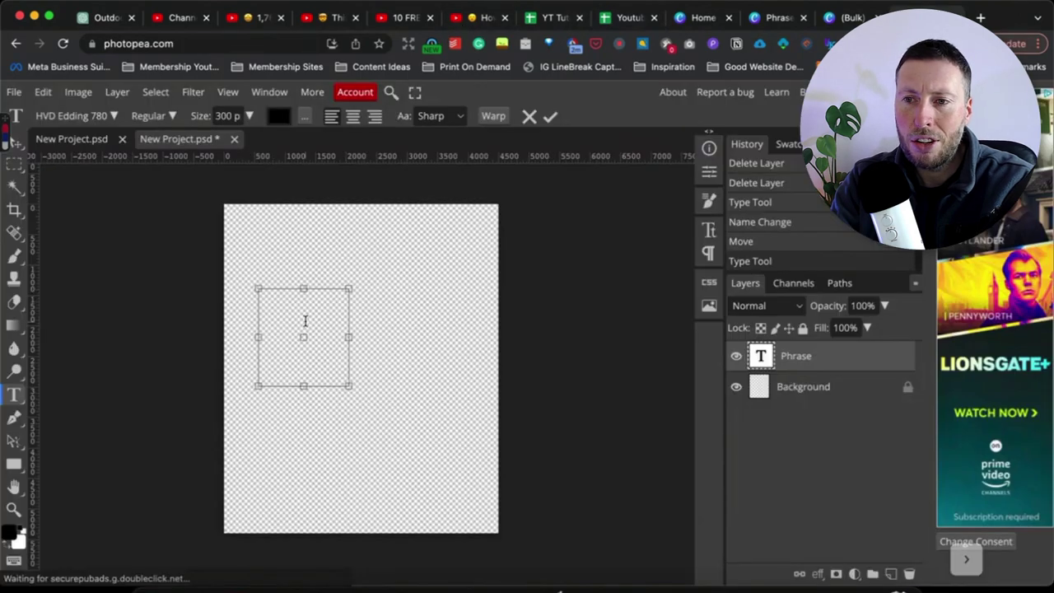
- Paste the Bobbin phrase, widen its text box, and apply Holtwood One SC at size 400
{"action": "key", "text": "super+v"}
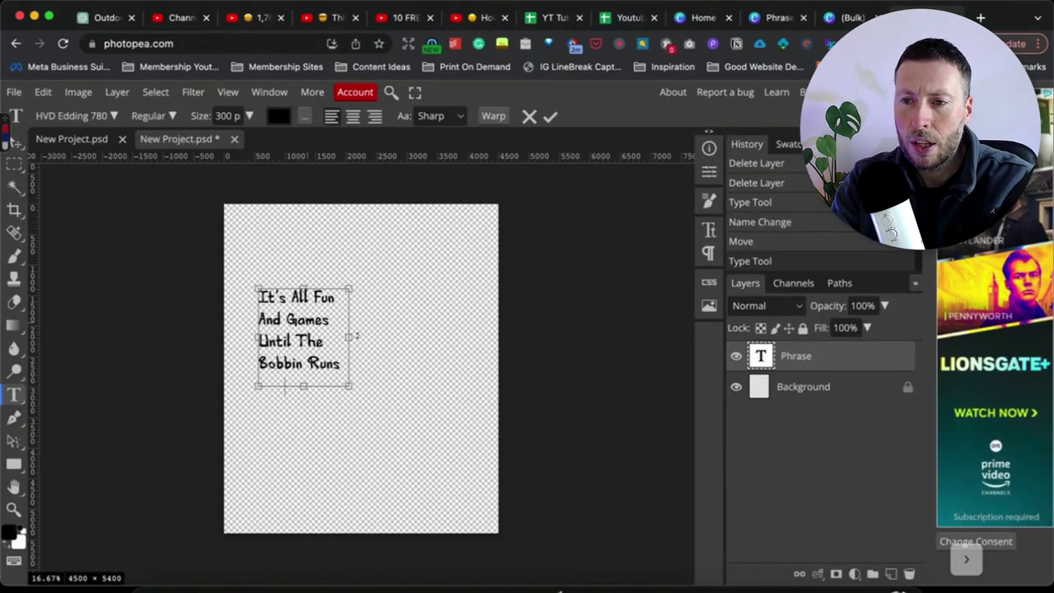
{"action": "left_click_drag", "start_coordinate": [350, 337], "coordinate": [489, 335]}
{"action": "left_click_drag", "start_coordinate": [259, 290], "coordinate": [236, 277]}
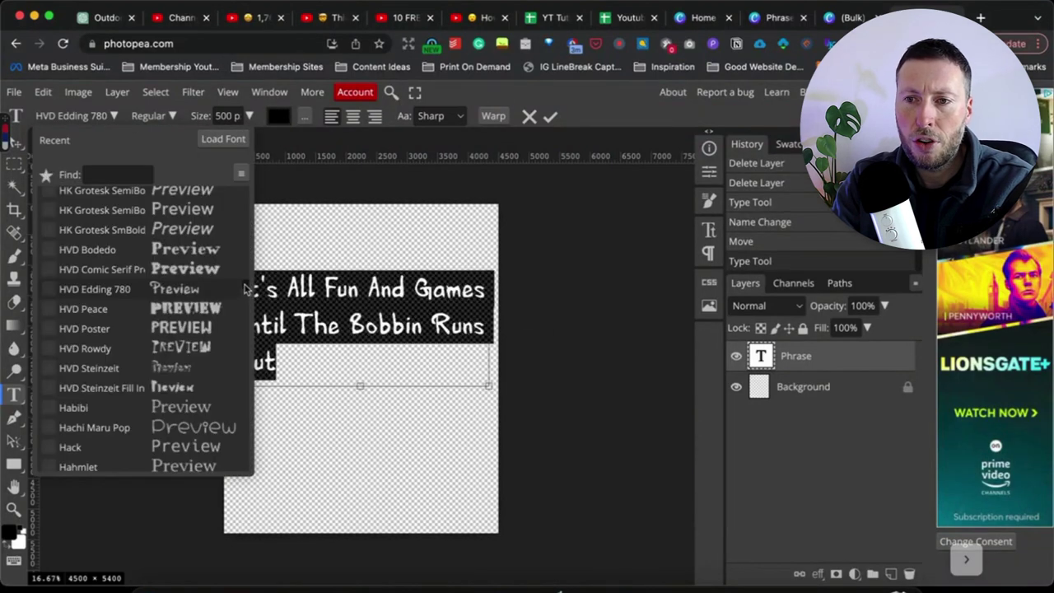
{"action": "scroll", "coordinate": [244, 288], "scroll_direction": "down", "scroll_amount": 10}
{"action": "scroll", "coordinate": [245, 292], "scroll_direction": "up", "scroll_amount": 4}
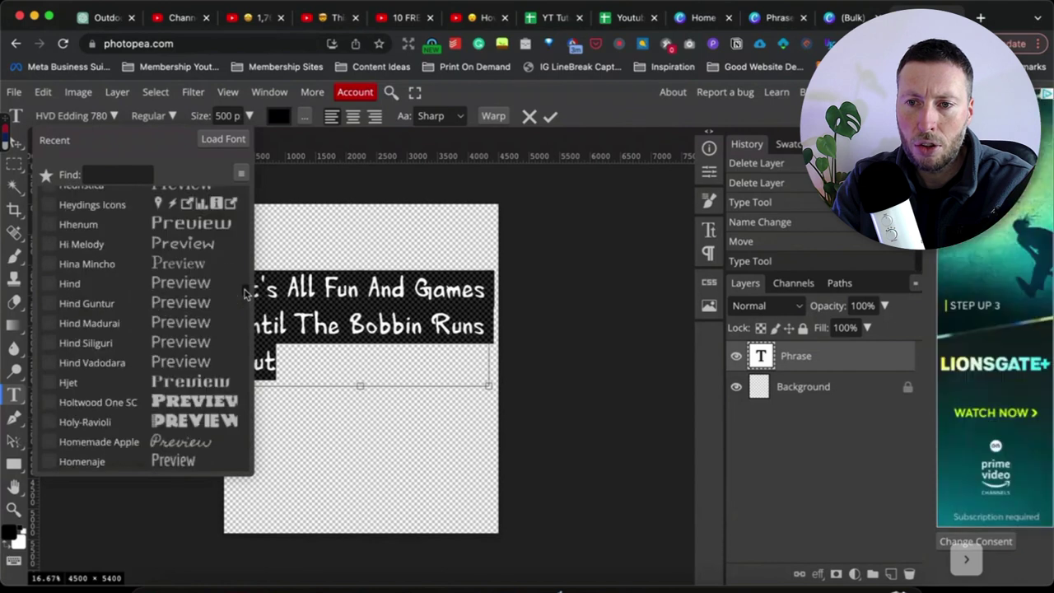
{"action": "left_click", "coordinate": [168, 403]}
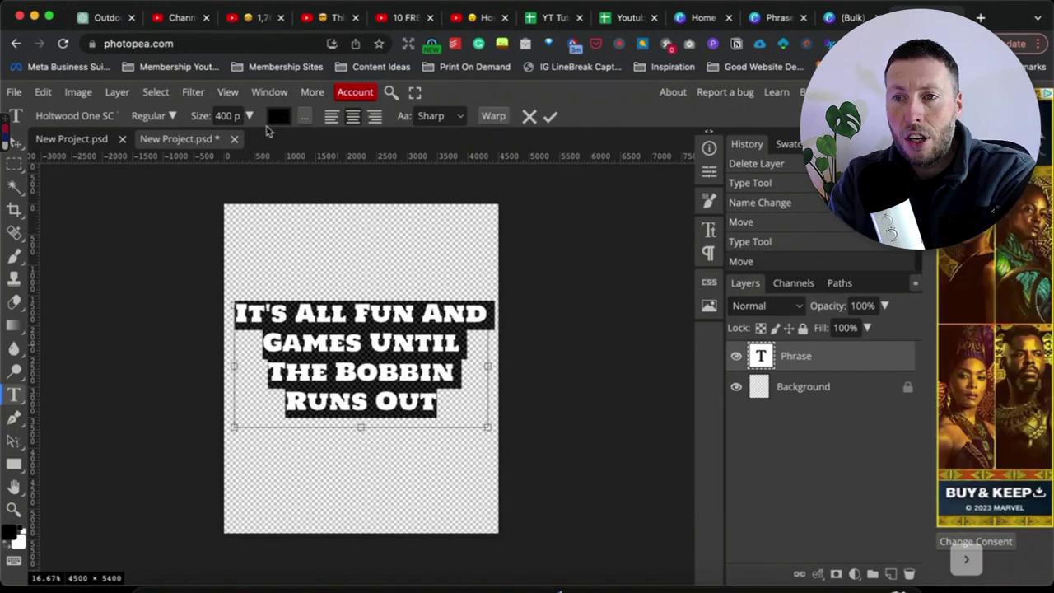
- Colour the phrase text off-white #FEFEFB and commit the text edit
{"action": "left_click", "coordinate": [278, 116]}
{"action": "left_click_drag", "start_coordinate": [134, 242], "coordinate": [117, 224]}
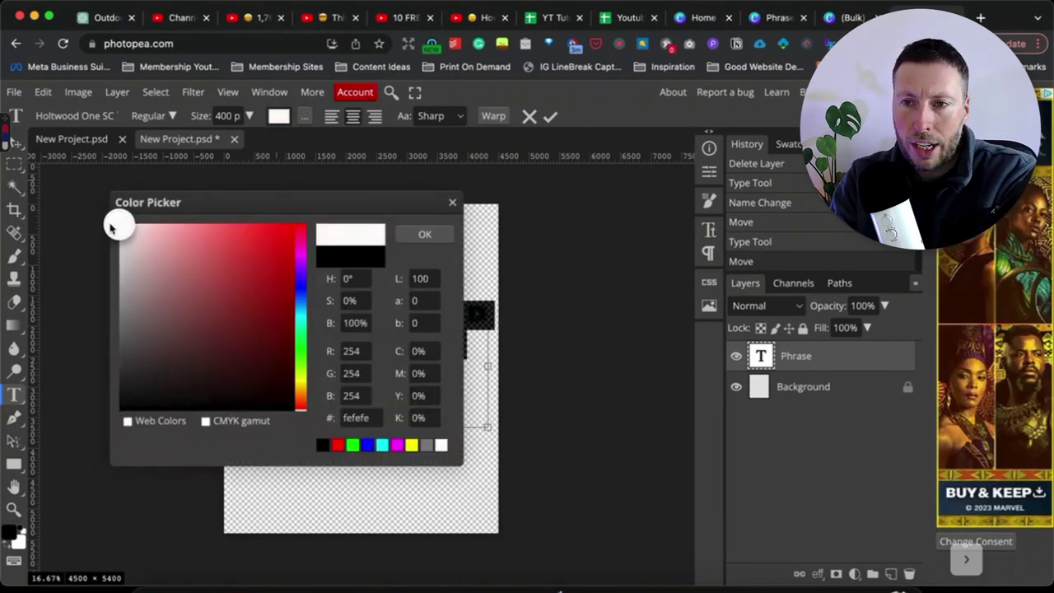
{"action": "double_click", "coordinate": [369, 417]}
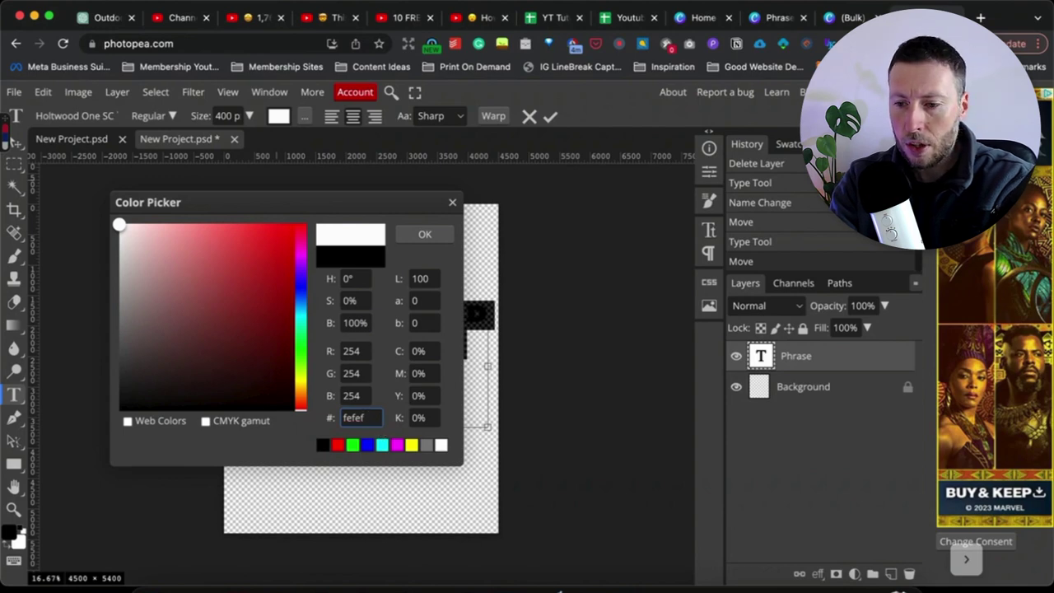
{"action": "type", "text": "fefefb"}
{"action": "key", "text": "Return"}
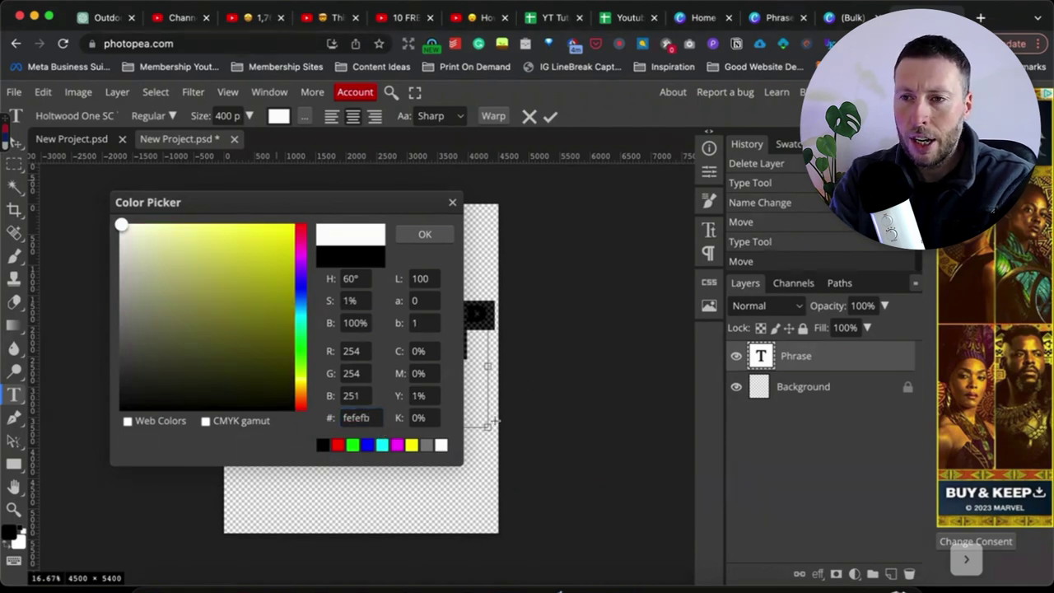
{"action": "left_click", "coordinate": [434, 232]}
{"action": "key", "text": "Escape"}
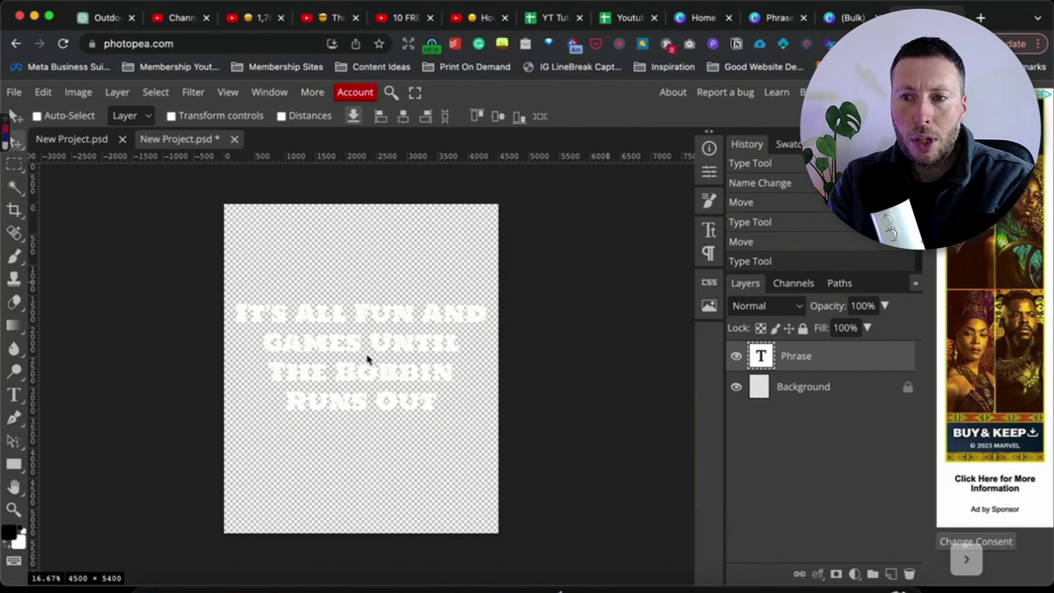
- In Image > Variables, make the Phrase layer's Text Content a variable named Phrase
{"action": "left_click", "coordinate": [78, 92]}
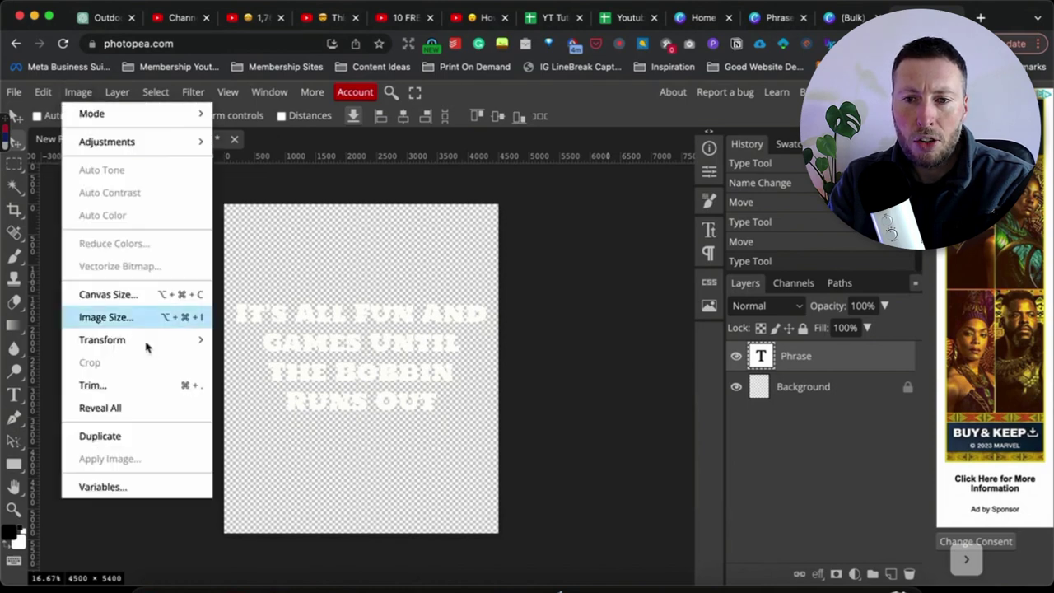
{"action": "left_click", "coordinate": [143, 484]}
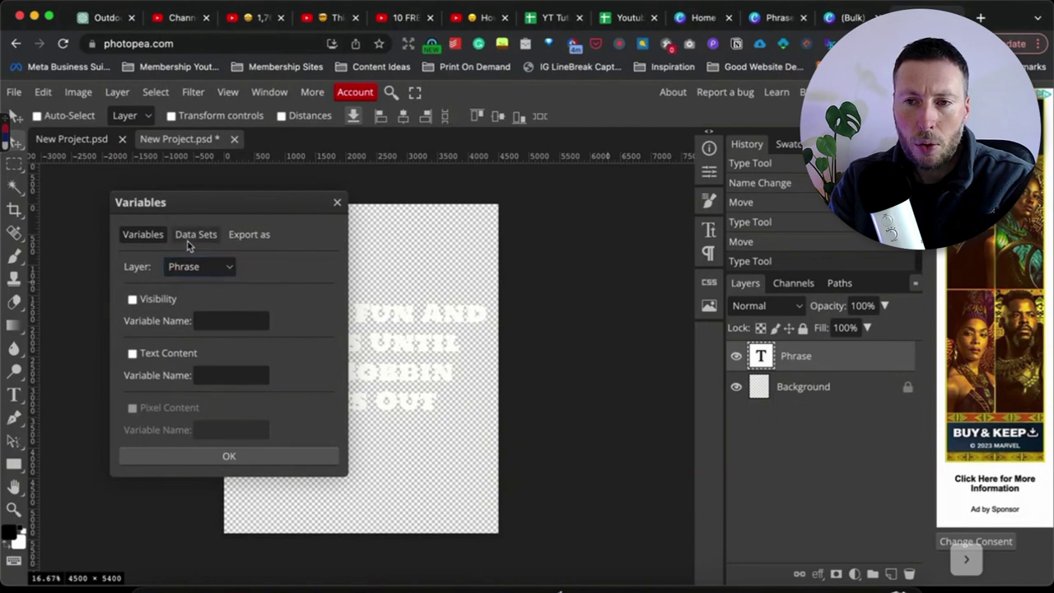
{"action": "left_click", "coordinate": [222, 272]}
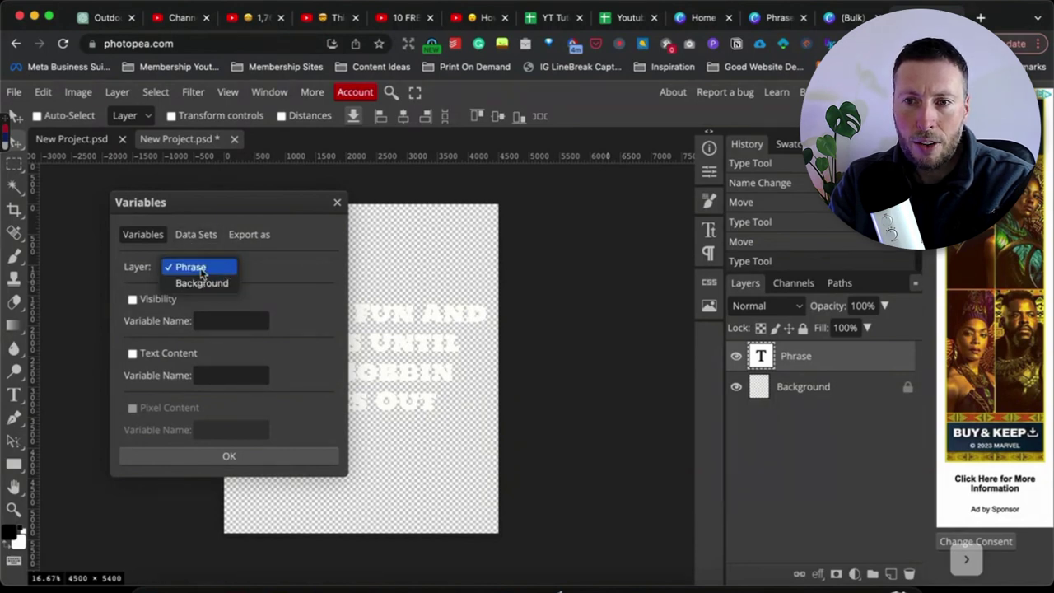
{"action": "left_click", "coordinate": [202, 272]}
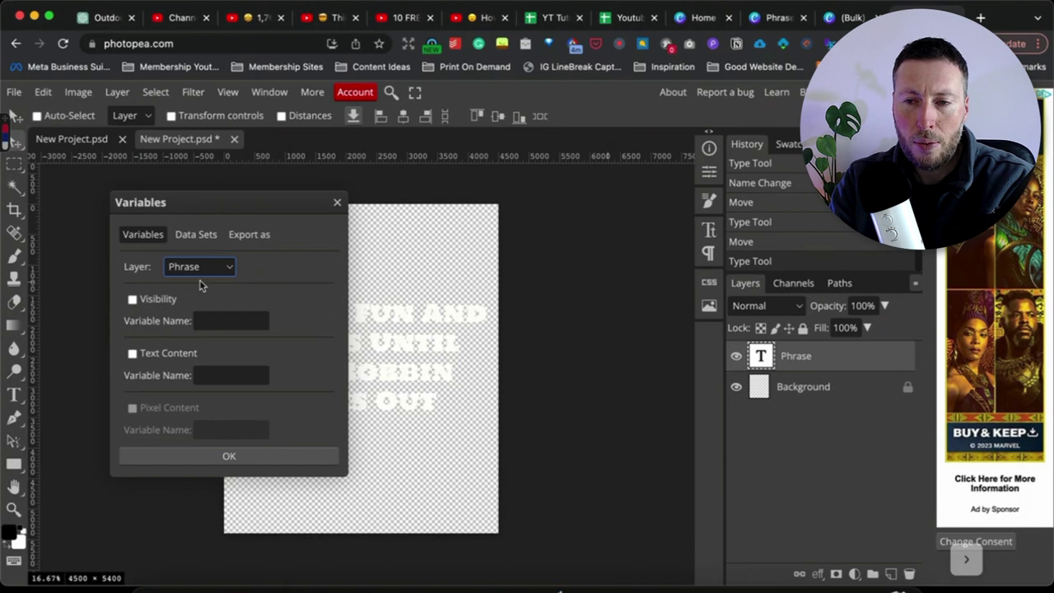
{"action": "left_click", "coordinate": [133, 355]}
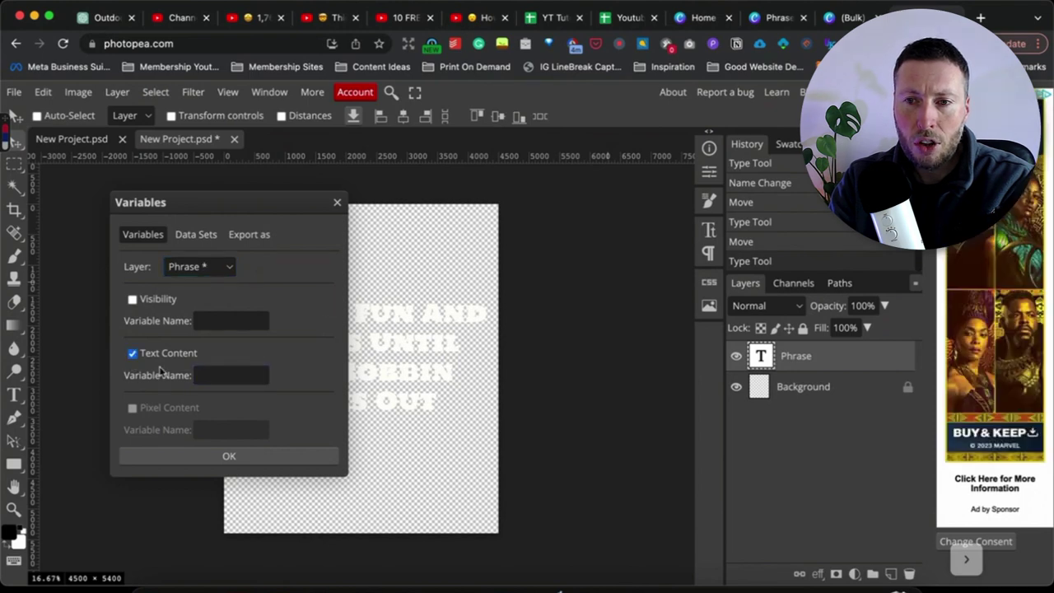
{"action": "left_click", "coordinate": [224, 377]}
{"action": "type", "text": "Phrase"}
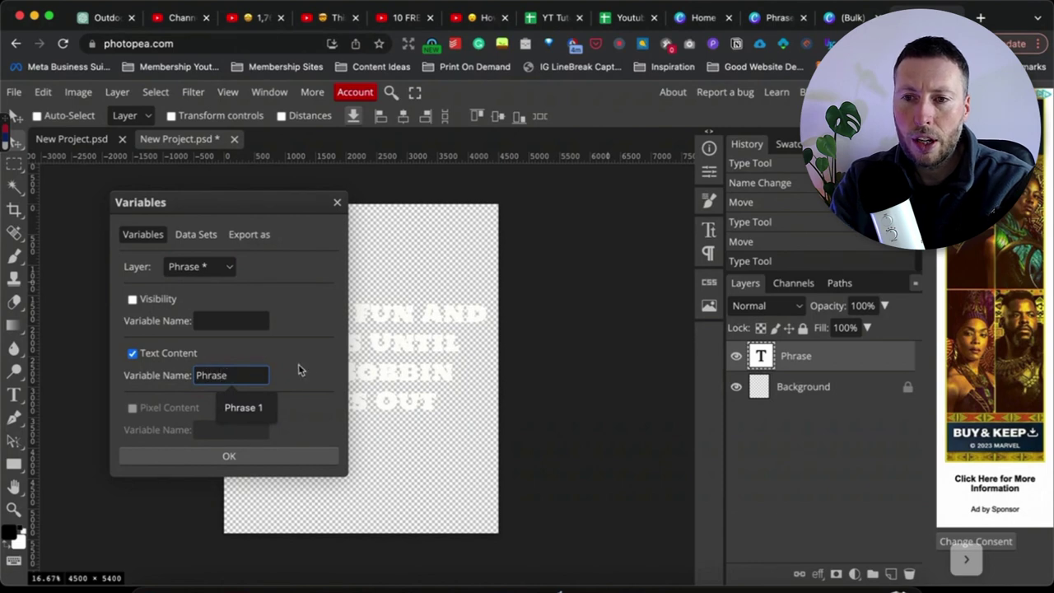
{"action": "left_click_drag", "start_coordinate": [226, 377], "coordinate": [193, 377]}
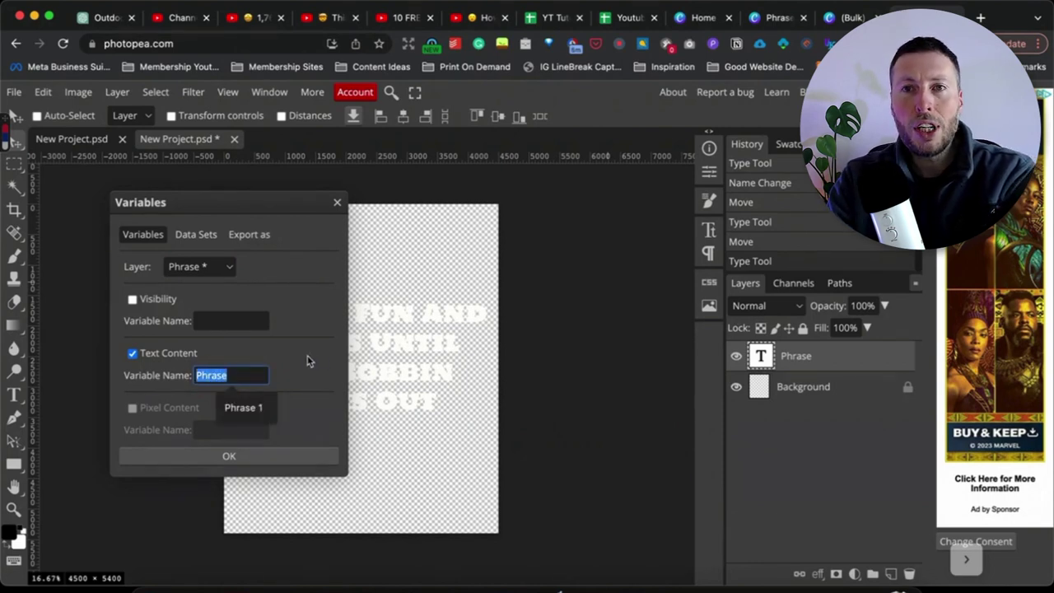
{"action": "left_click", "coordinate": [630, 22]}
- Import the Youtube Bulk Tutorial CSV into Data Sets, loading six Phrase rows
{"action": "left_click", "coordinate": [66, 188]}
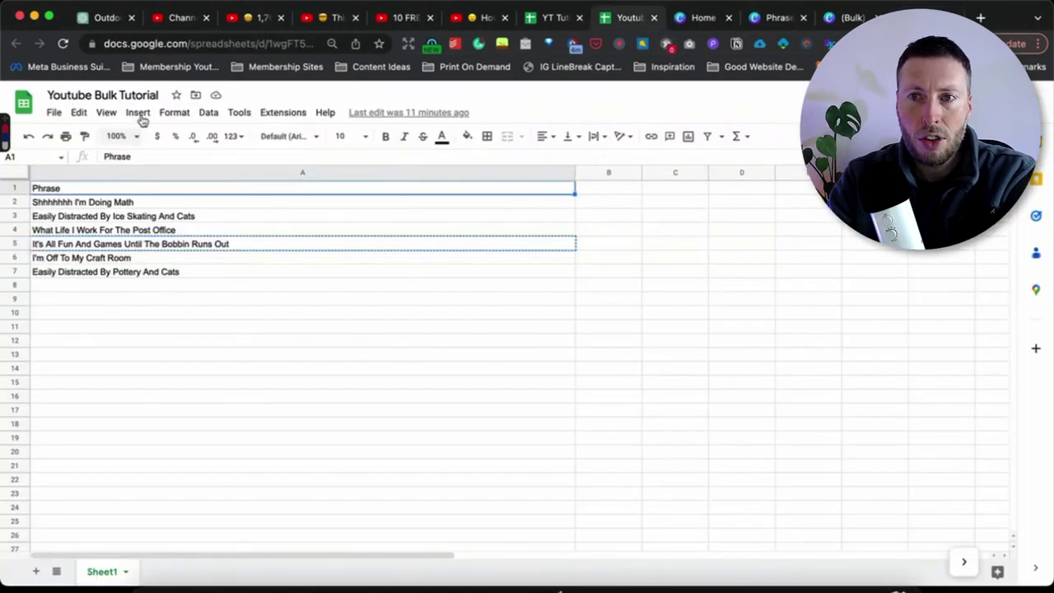
{"action": "key", "text": "ctrl+Tab"}
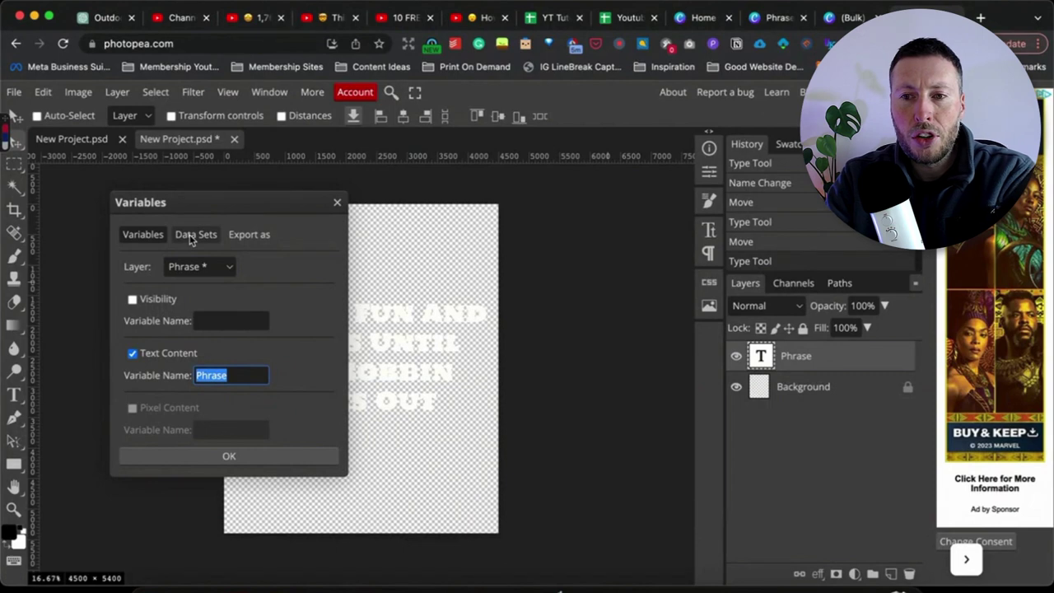
{"action": "left_click", "coordinate": [190, 236]}
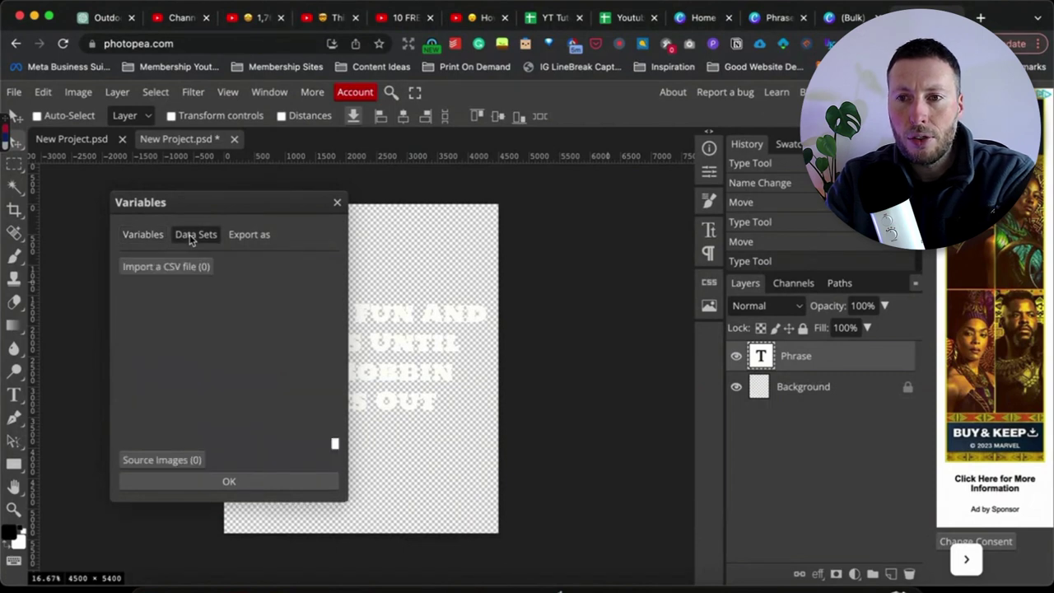
{"action": "left_click", "coordinate": [149, 273]}
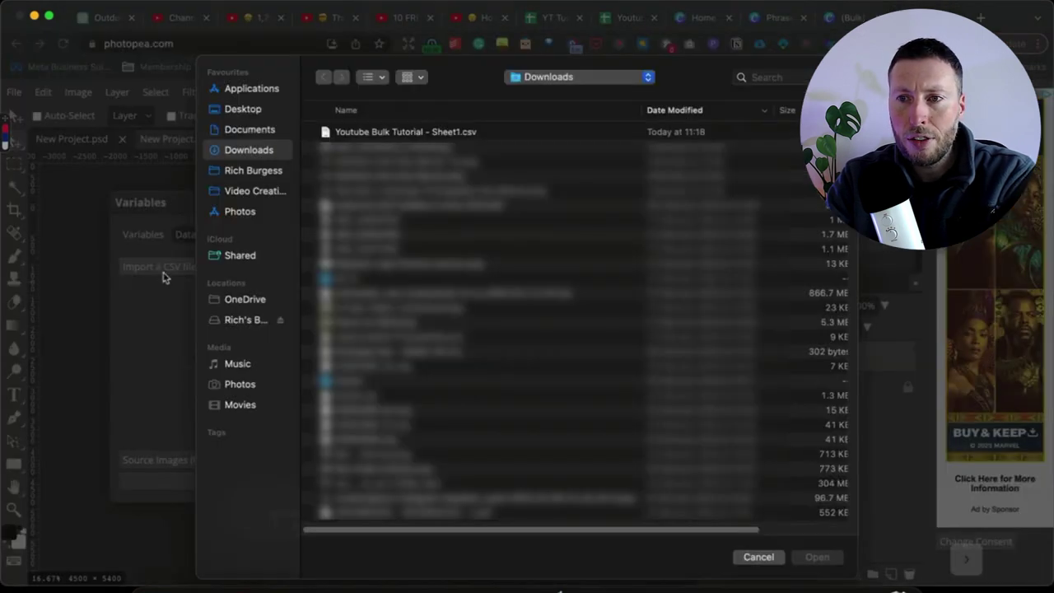
{"action": "left_click", "coordinate": [402, 135]}
{"action": "left_click", "coordinate": [817, 557]}
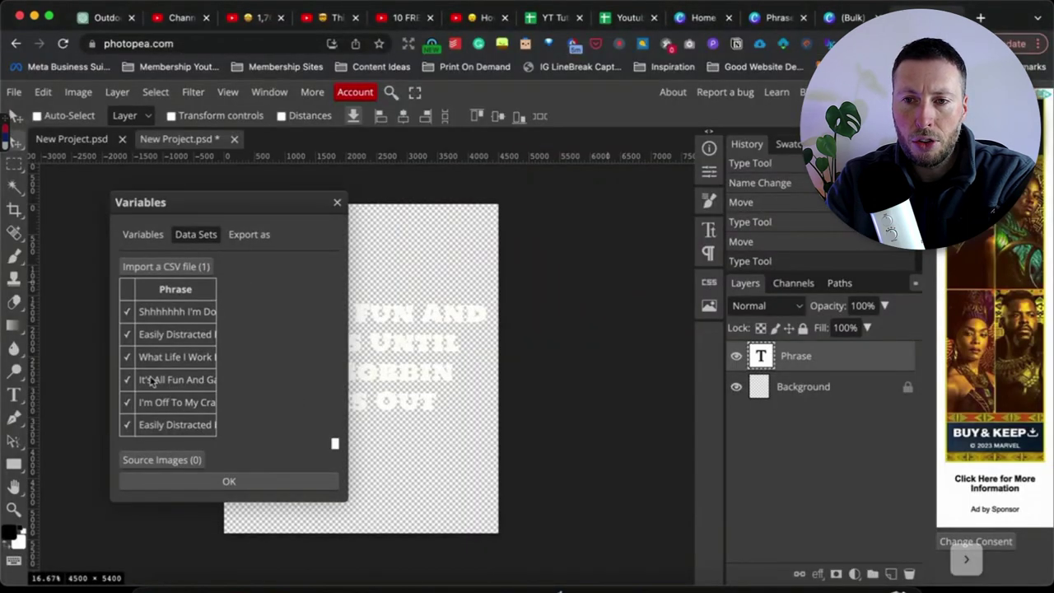
- Export all items as PNGs named by the Phrase variable into images.zip
{"action": "left_click", "coordinate": [249, 234]}
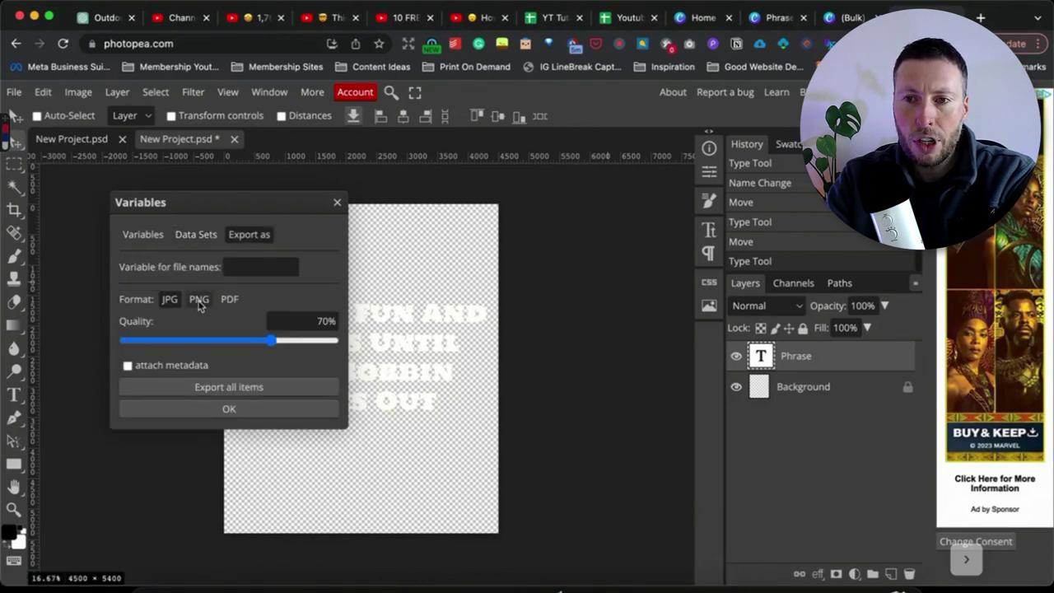
{"action": "left_click", "coordinate": [199, 302]}
{"action": "left_click", "coordinate": [270, 265]}
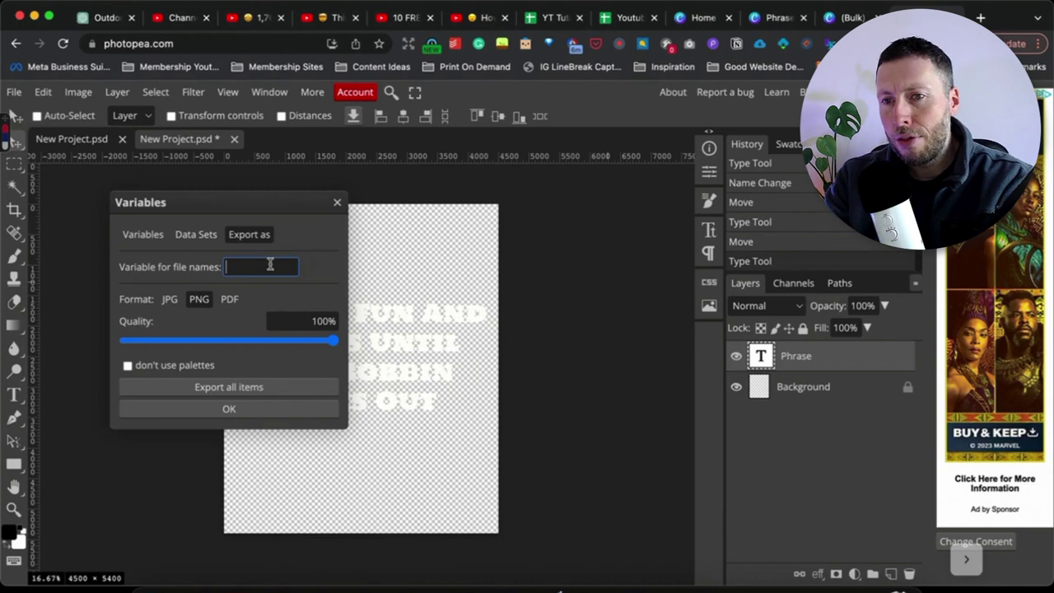
{"action": "type", "text": "Phrase"}
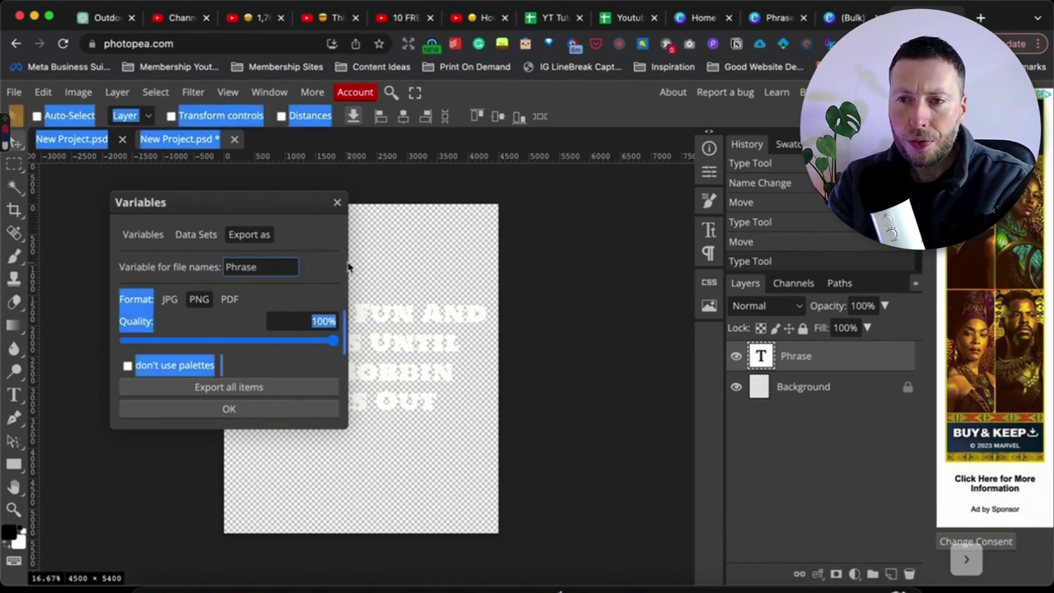
{"action": "left_click", "coordinate": [256, 266]}
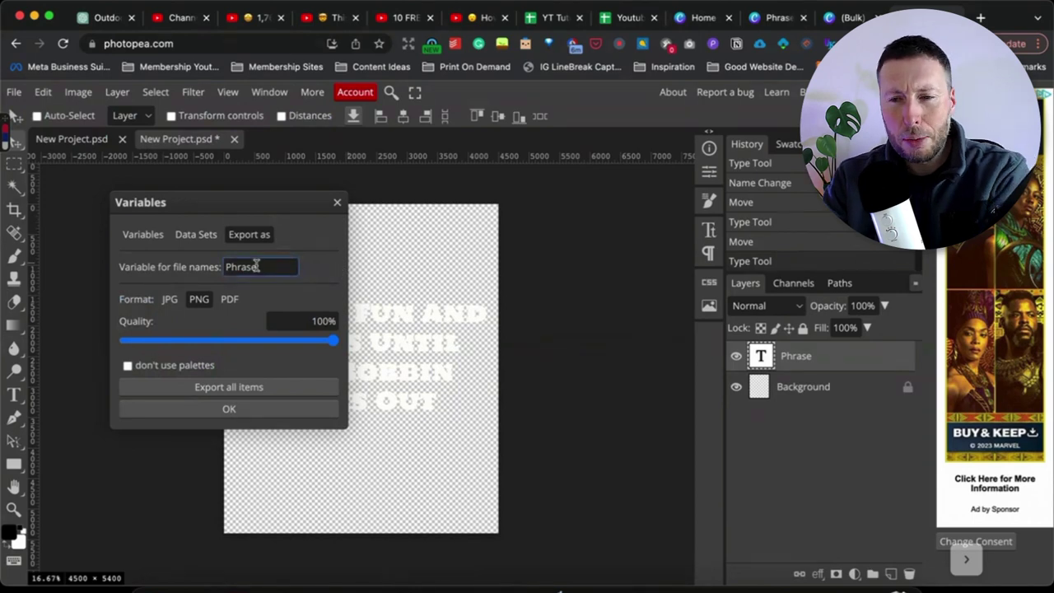
{"action": "left_click", "coordinate": [255, 287]}
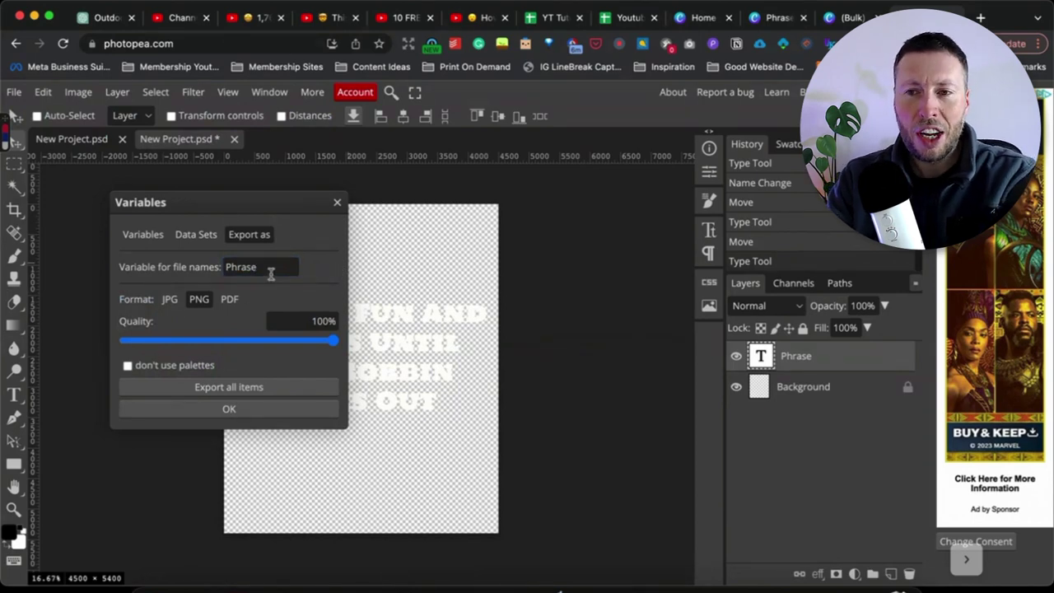
{"action": "left_click", "coordinate": [231, 392]}
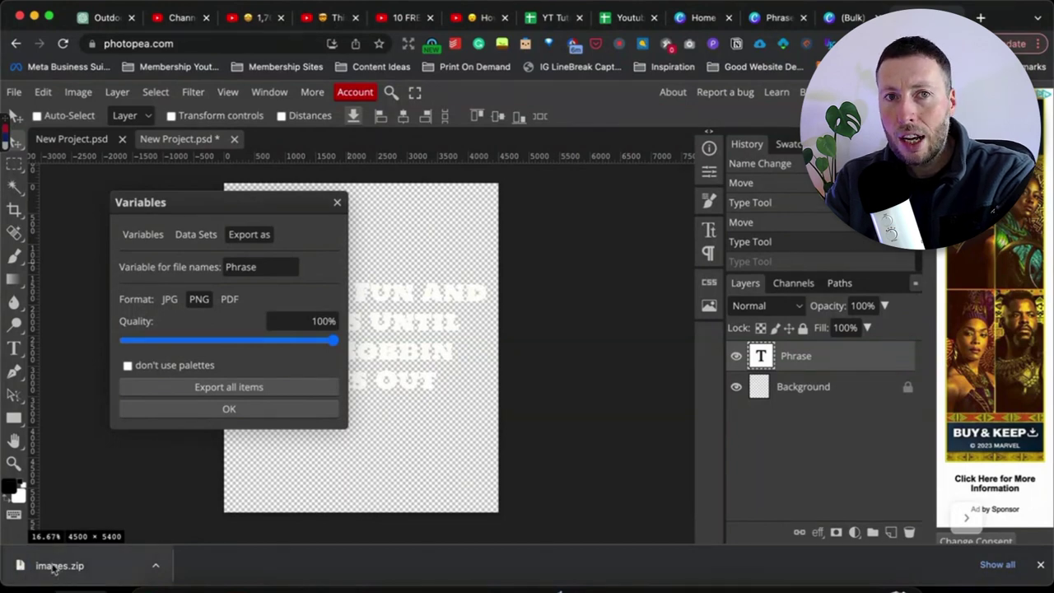
- Unzip images.zip, open the images folder, and preview the Ice Skating and Pottery and Cats PNGs
{"action": "left_click", "coordinate": [74, 568]}
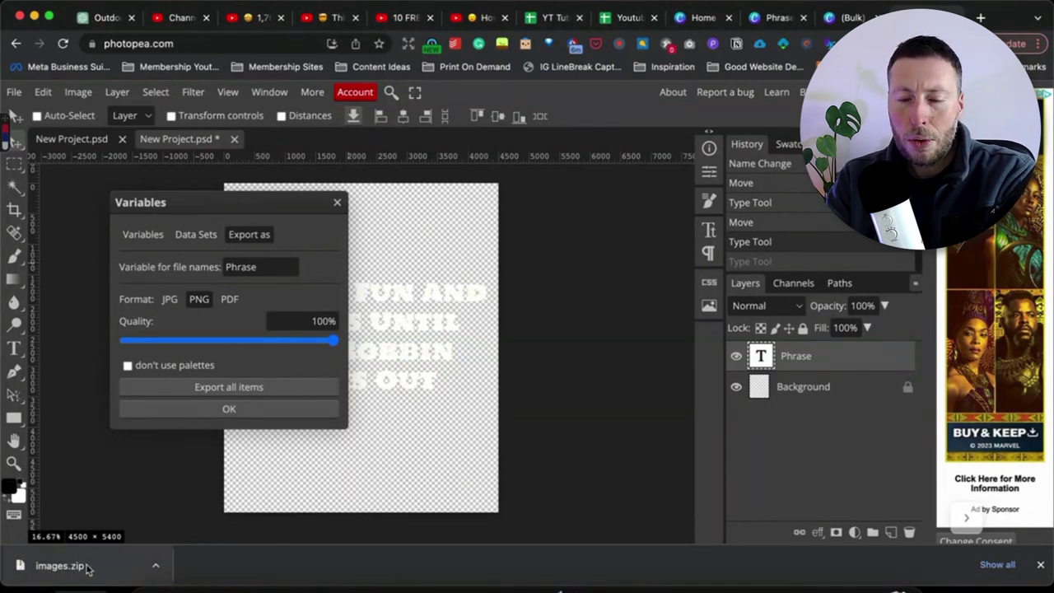
{"action": "double_click", "coordinate": [280, 202]}
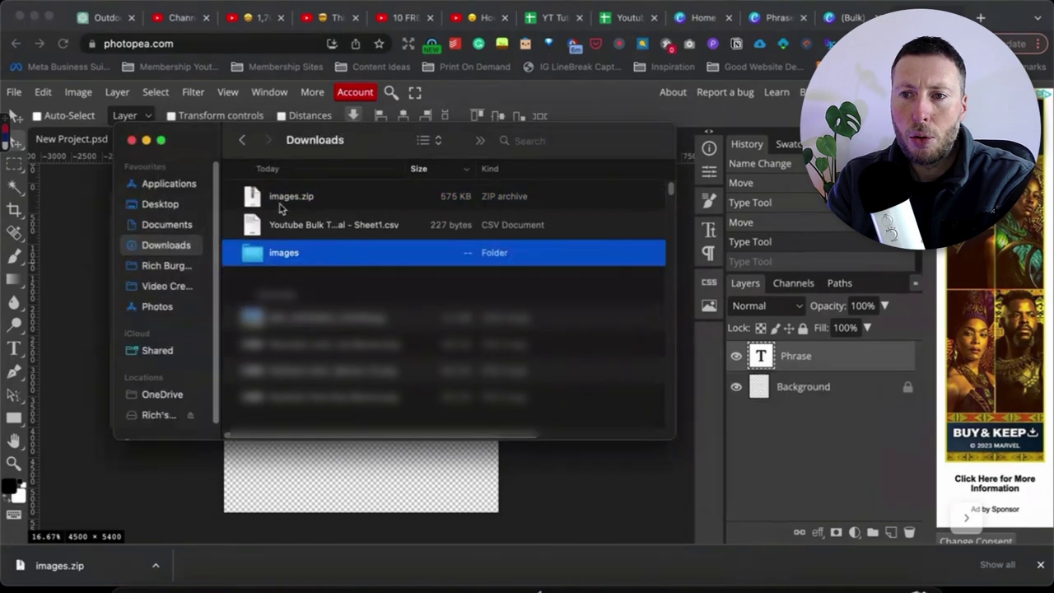
{"action": "double_click", "coordinate": [278, 256]}
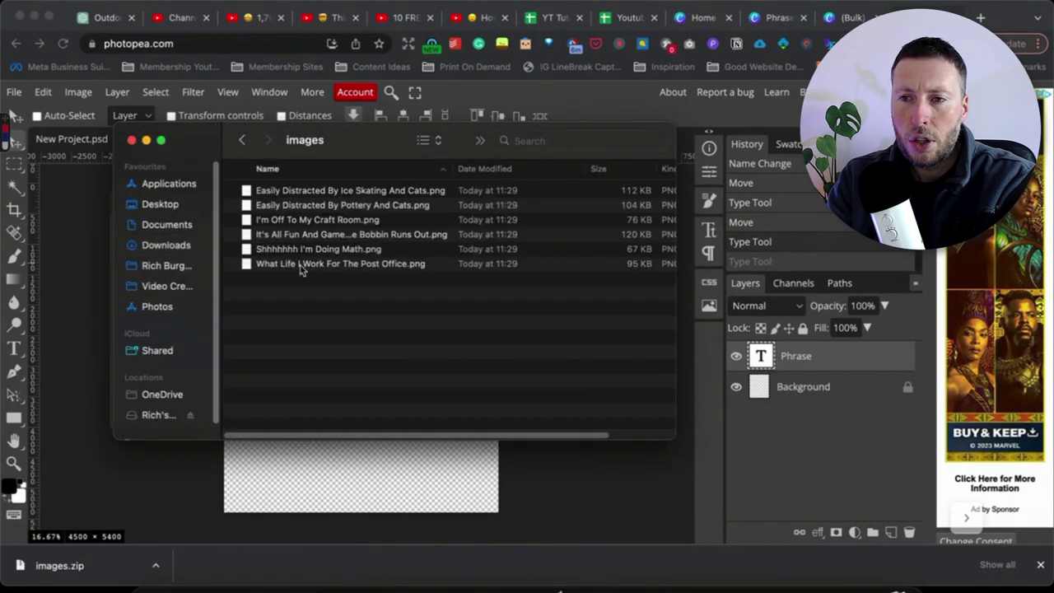
{"action": "double_click", "coordinate": [294, 190]}
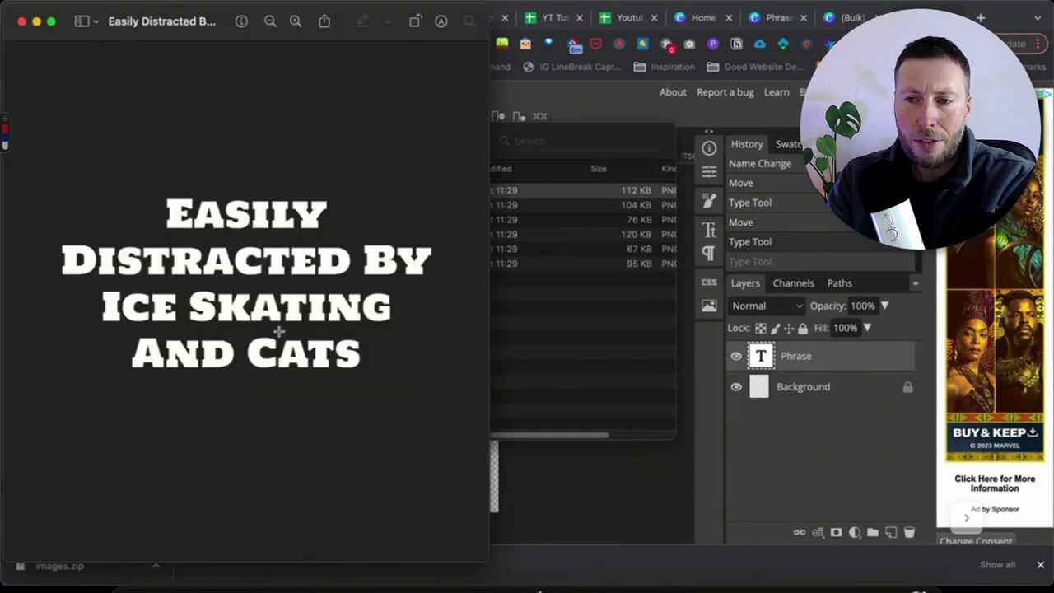
{"action": "left_click", "coordinate": [22, 22]}
{"action": "left_click", "coordinate": [288, 207]}
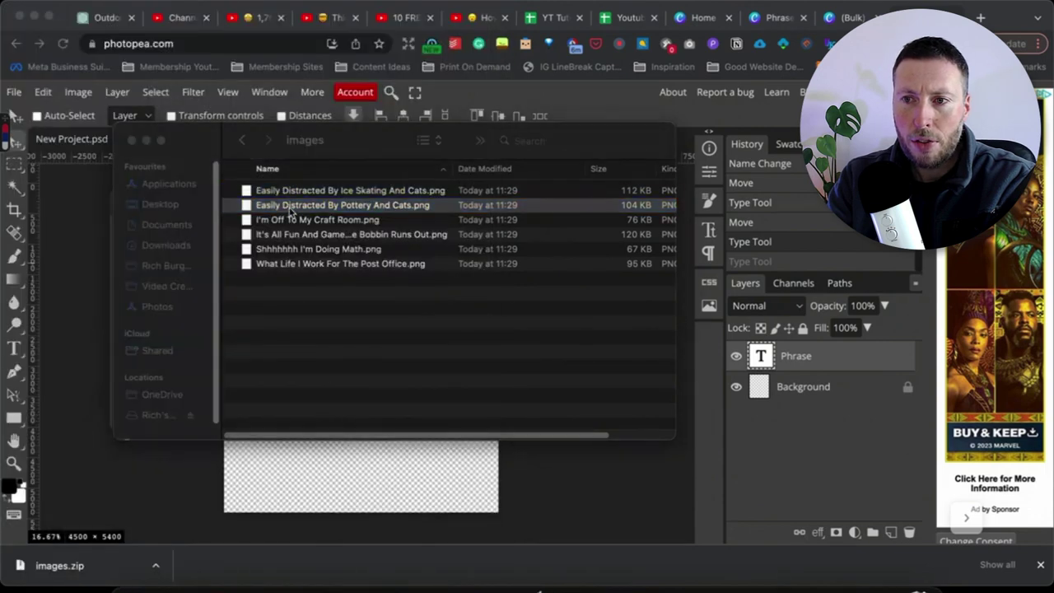
{"action": "double_click", "coordinate": [290, 212]}
- Preview and close the Craft Room, Bobbin and Doing Math PNGs, then select the Post Office PNG
{"action": "left_click", "coordinate": [23, 23]}
{"action": "double_click", "coordinate": [288, 220]}
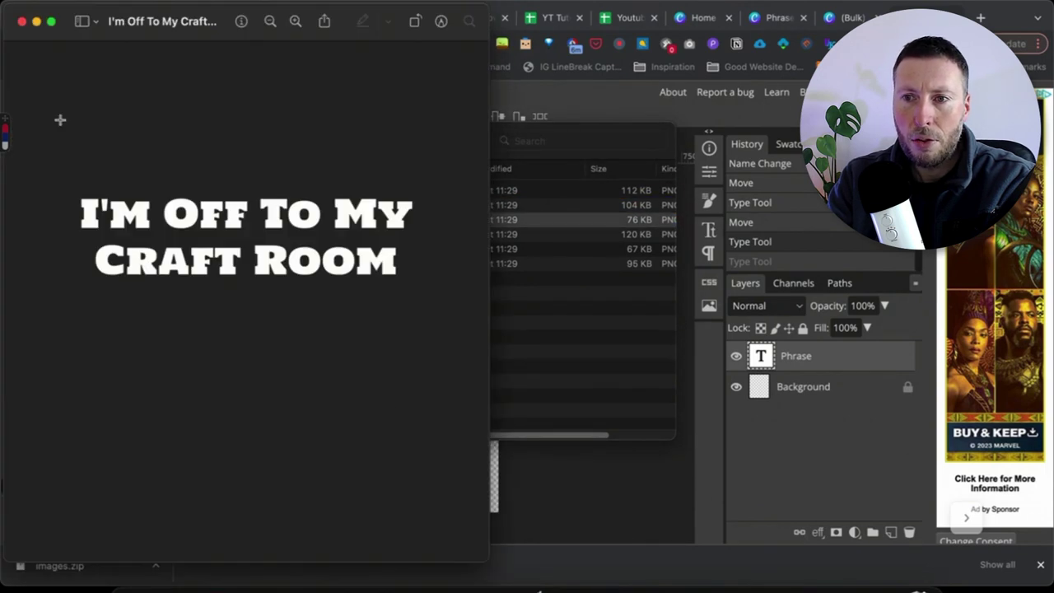
{"action": "left_click", "coordinate": [23, 22]}
{"action": "double_click", "coordinate": [302, 234]}
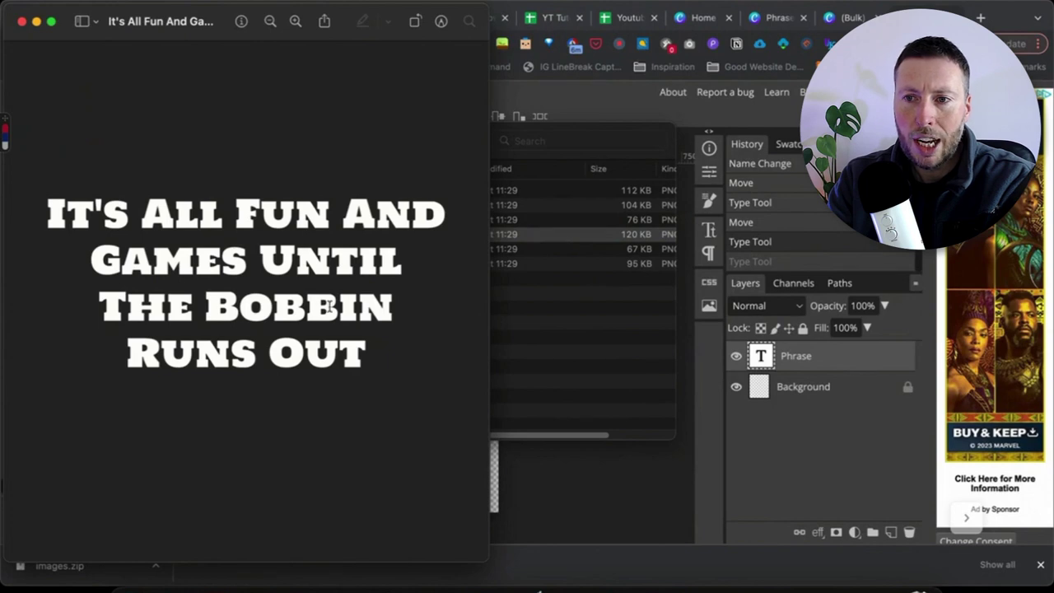
{"action": "left_click", "coordinate": [22, 22]}
{"action": "left_click", "coordinate": [319, 251]}
{"action": "double_click", "coordinate": [320, 250]}
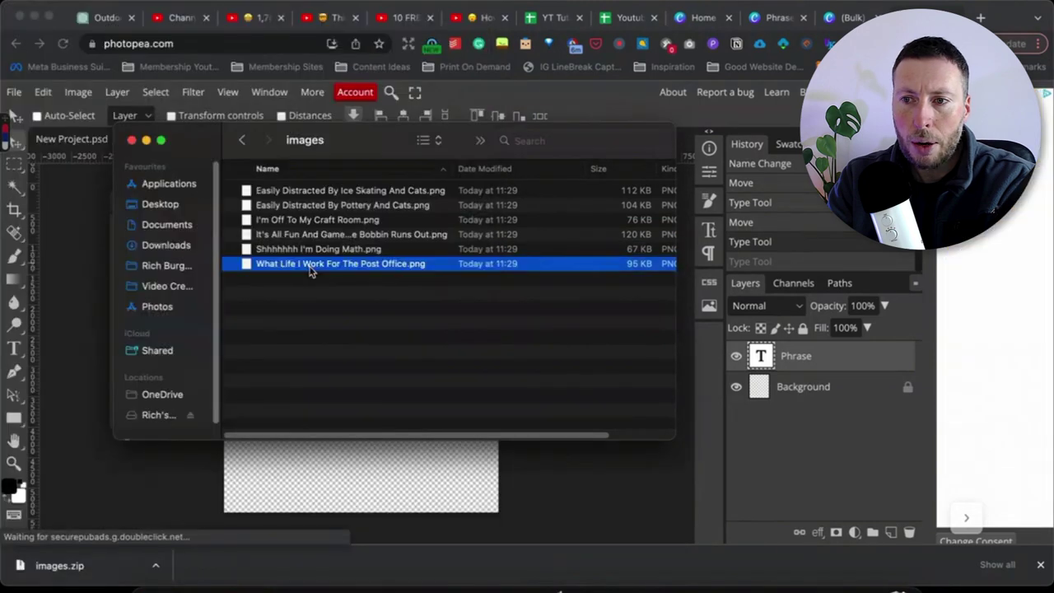
{"action": "left_click", "coordinate": [22, 22]}
{"action": "left_click", "coordinate": [309, 264]}
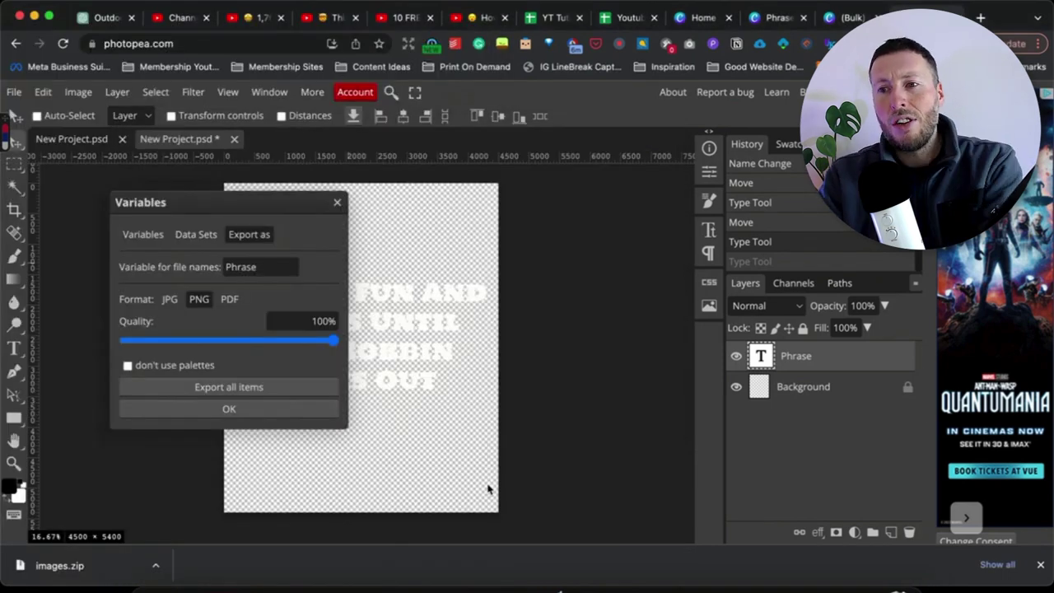
- Close the Variables settings and bring up the folder of exported phrase PNGs
{"action": "left_click", "coordinate": [336, 204]}
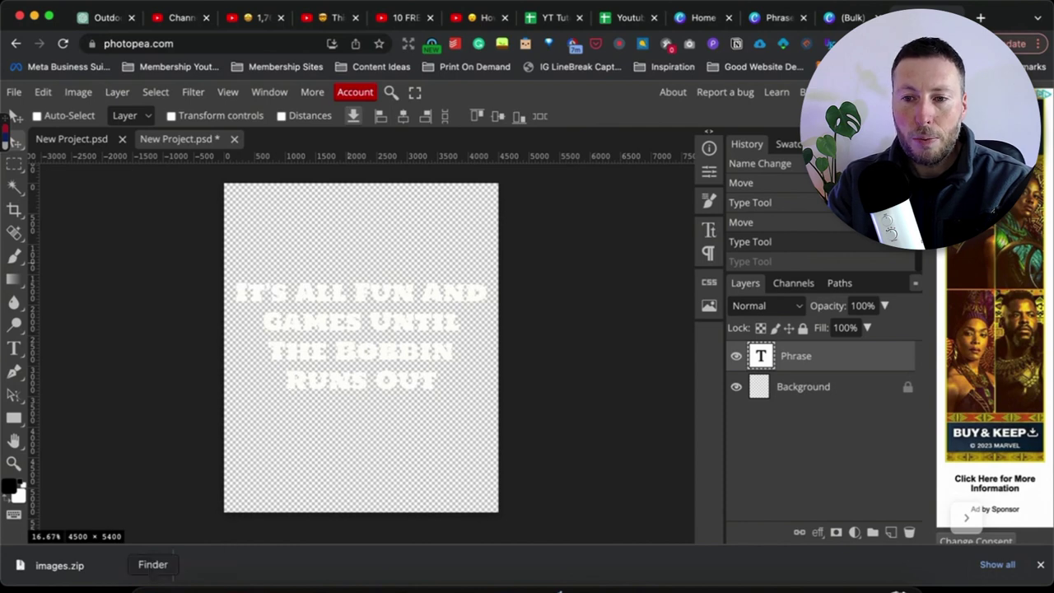
{"action": "left_click", "coordinate": [153, 586]}
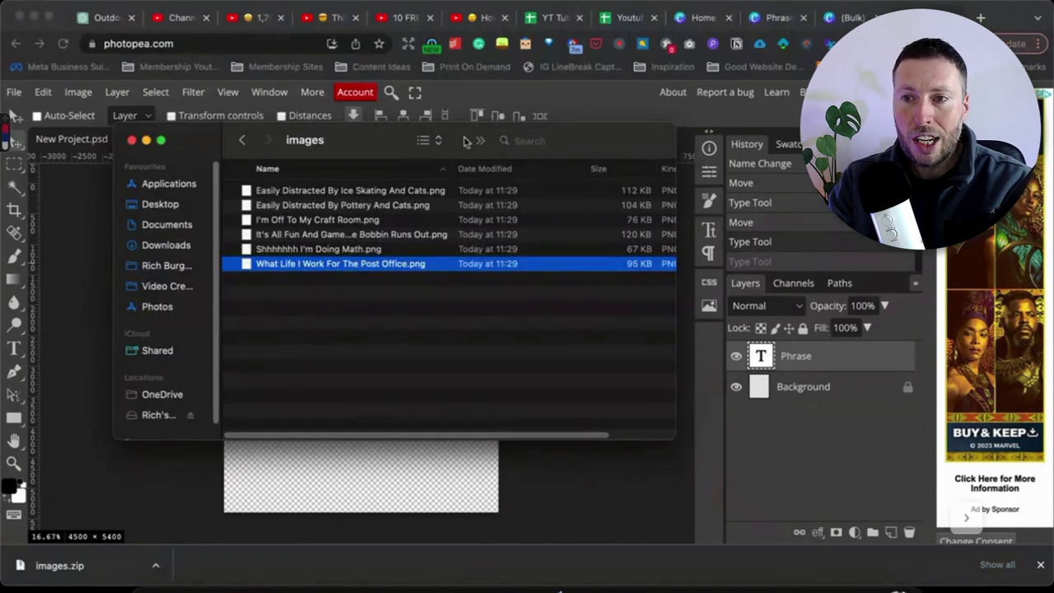
{"action": "left_click_drag", "start_coordinate": [453, 173], "coordinate": [523, 172]}
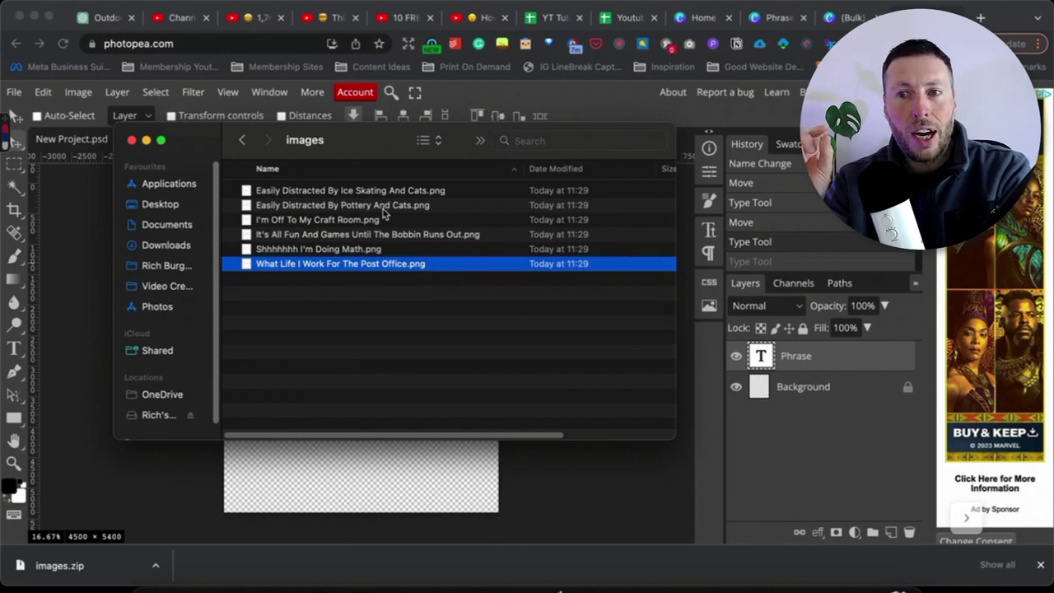
{"action": "left_click", "coordinate": [412, 482]}
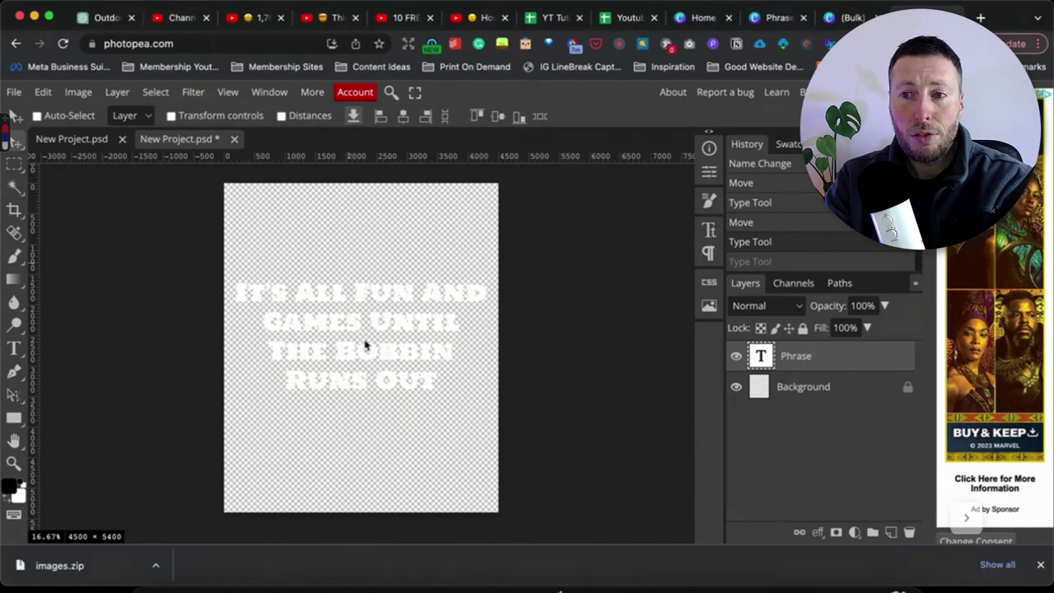
- Delete 'Ice Skating' from the phrase text, leaving an empty line above 'And Cats'
{"action": "left_click", "coordinate": [630, 18]}
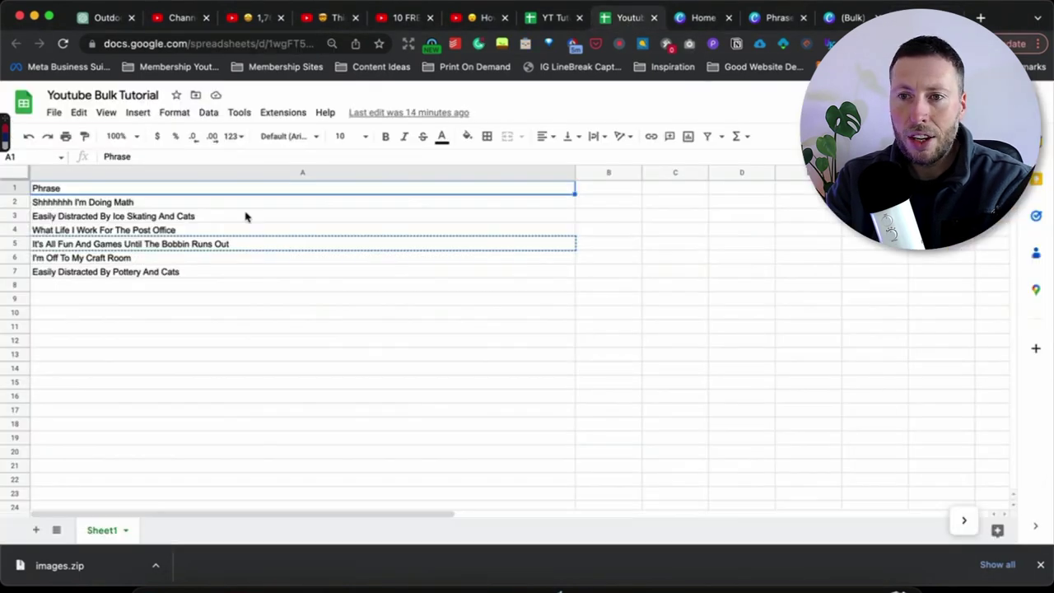
{"action": "key", "text": "ctrl+Tab"}
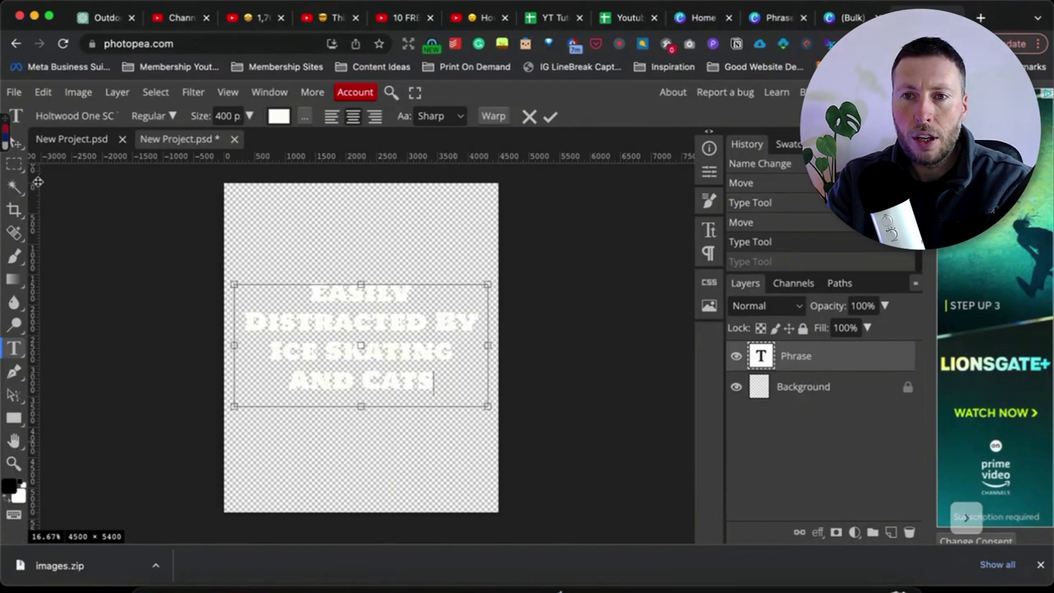
{"action": "left_click", "coordinate": [16, 147]}
{"action": "left_click", "coordinate": [415, 356]}
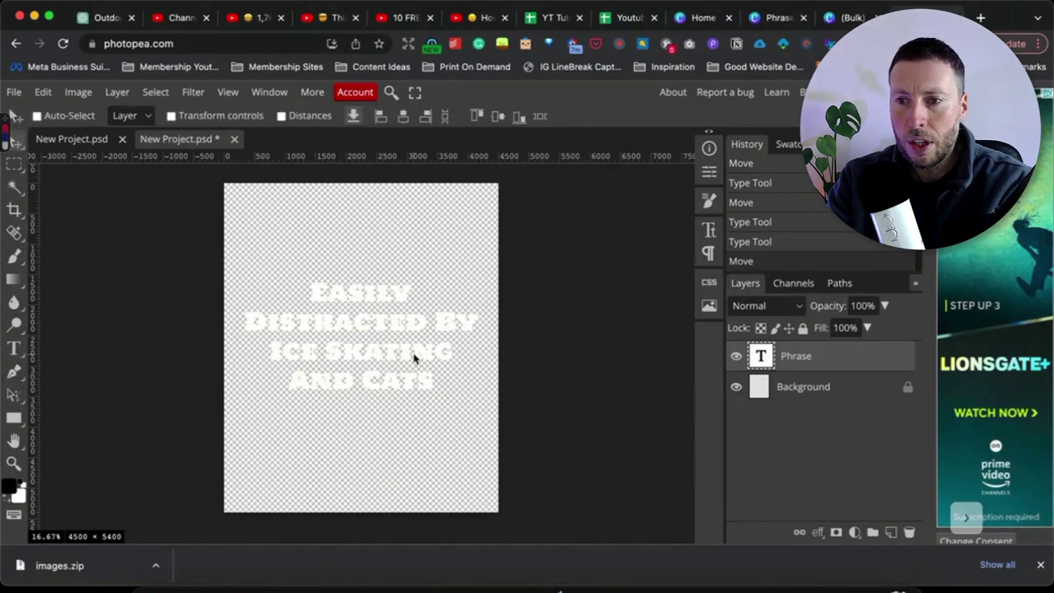
{"action": "double_click", "coordinate": [414, 357]}
{"action": "left_click_drag", "start_coordinate": [454, 352], "coordinate": [272, 349]}
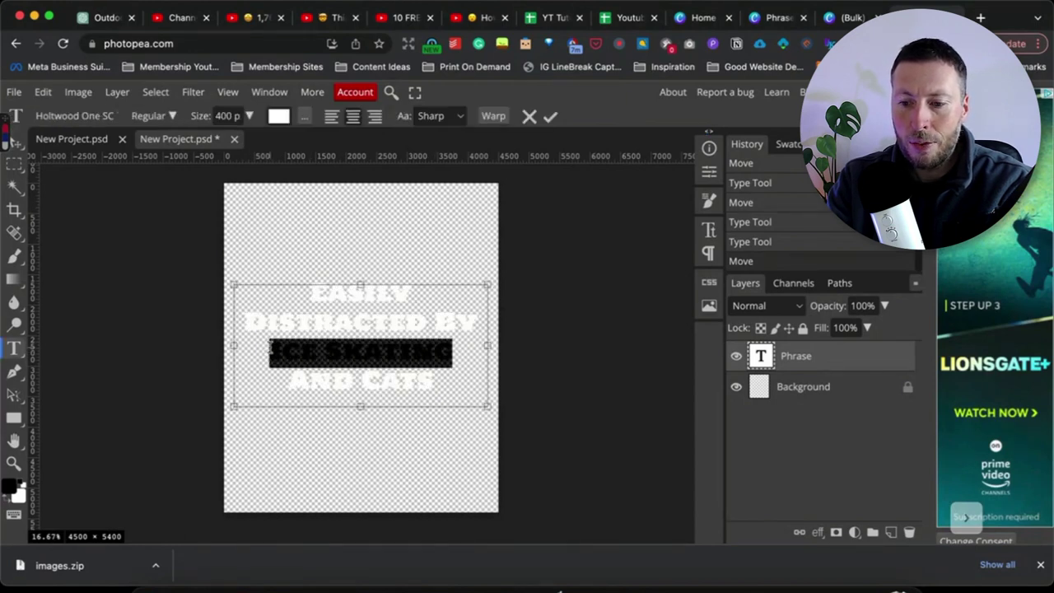
{"action": "key", "text": "BackSpace"}
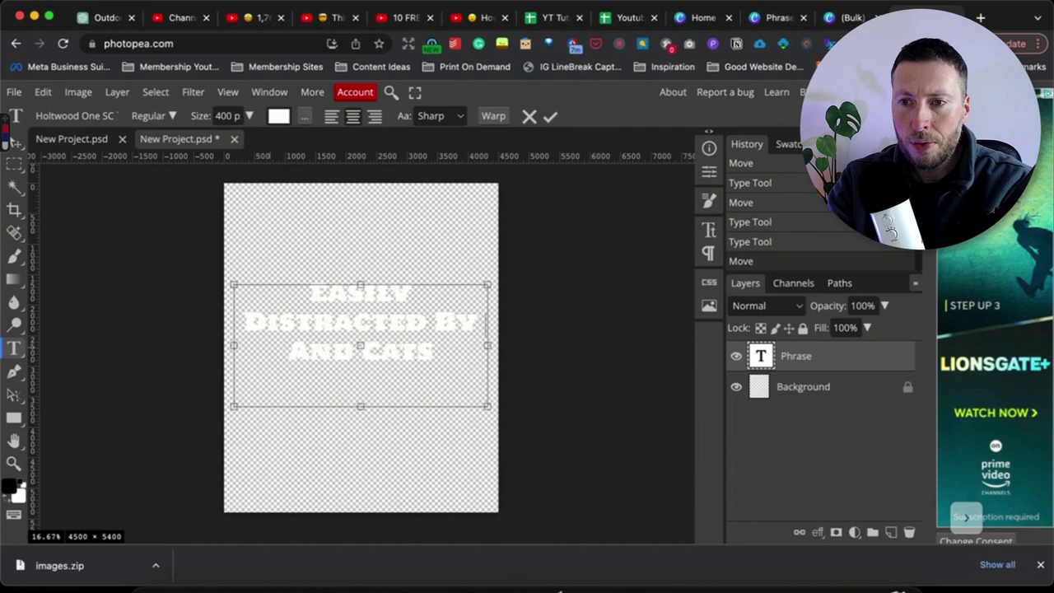
{"action": "key", "text": "Return"}
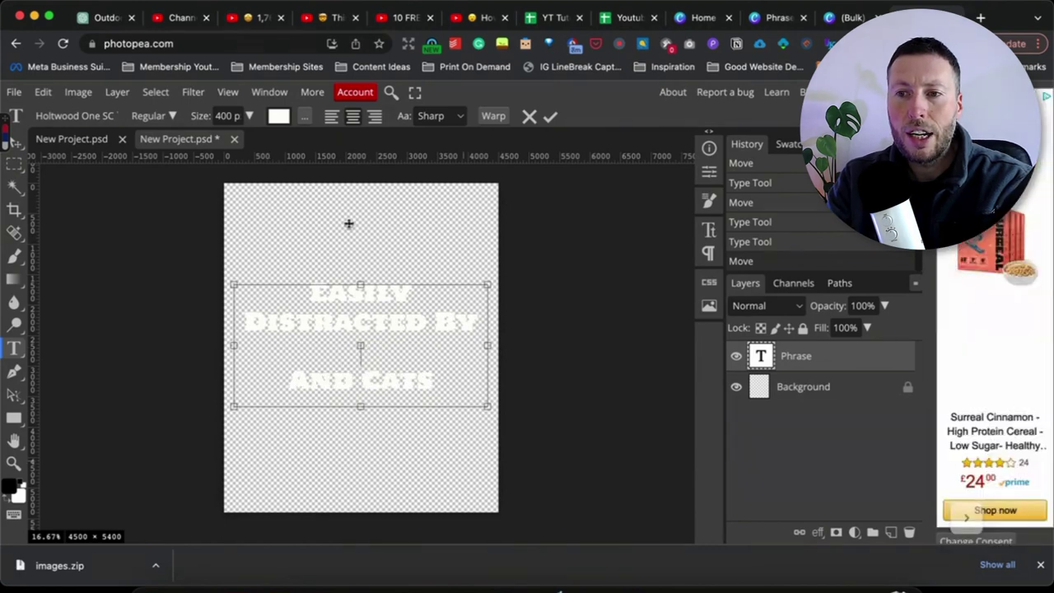
{"action": "left_click", "coordinate": [16, 141]}
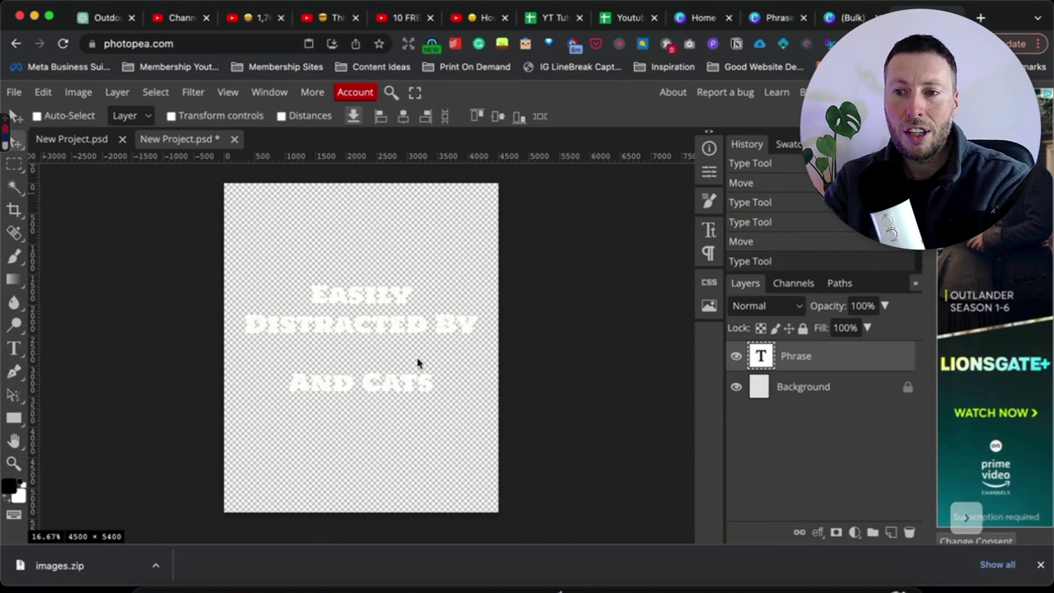
{"action": "key", "text": "ctrl+shift+Tab"}
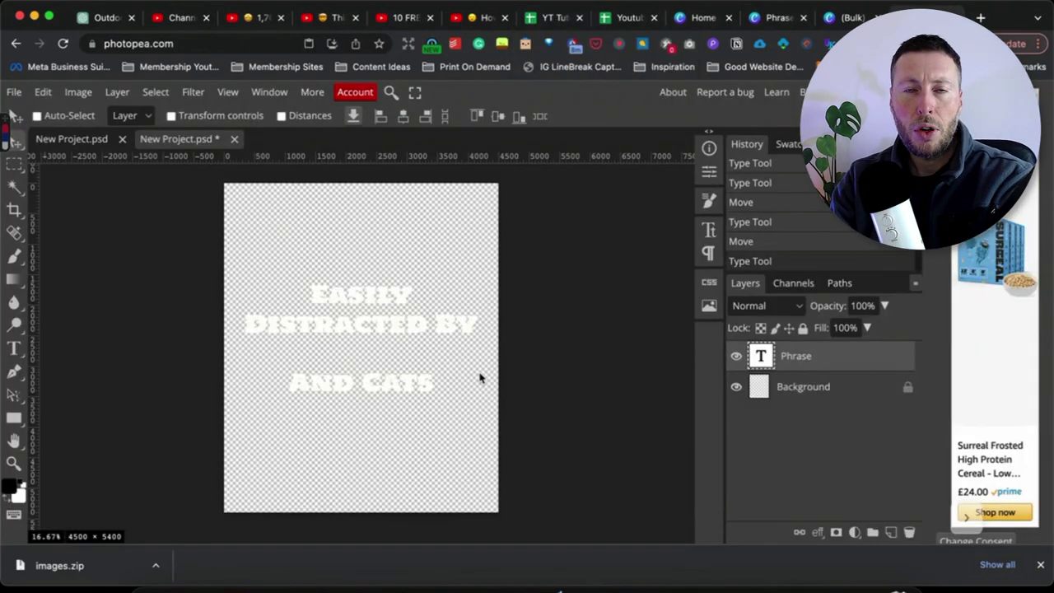
{"action": "left_click", "coordinate": [17, 349]}
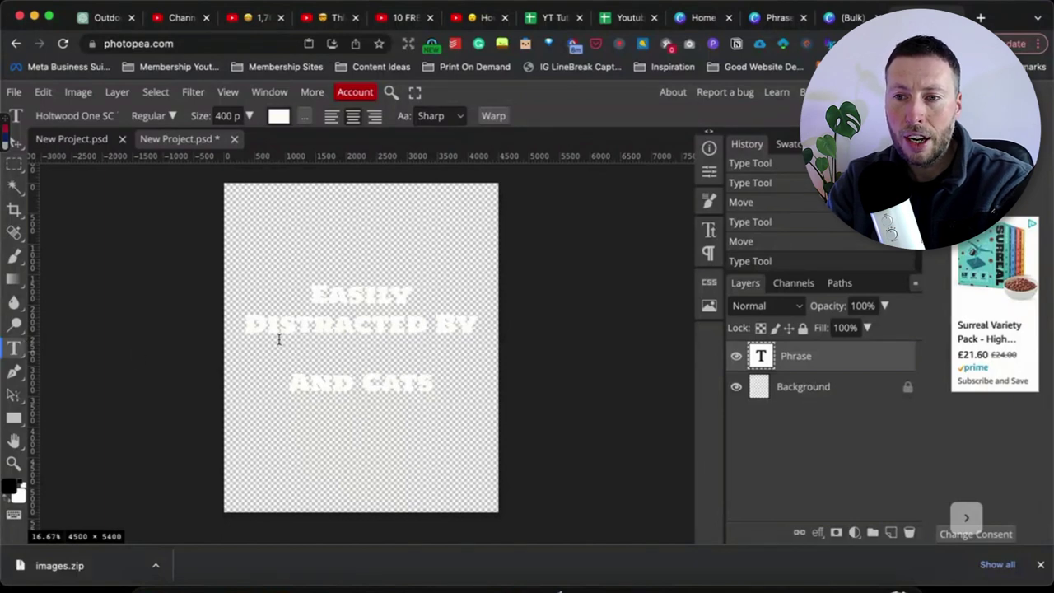
- Draw a text box at the canvas's lower left and type the placeholder 'Robby'
{"action": "left_click_drag", "start_coordinate": [259, 423], "coordinate": [311, 463]}
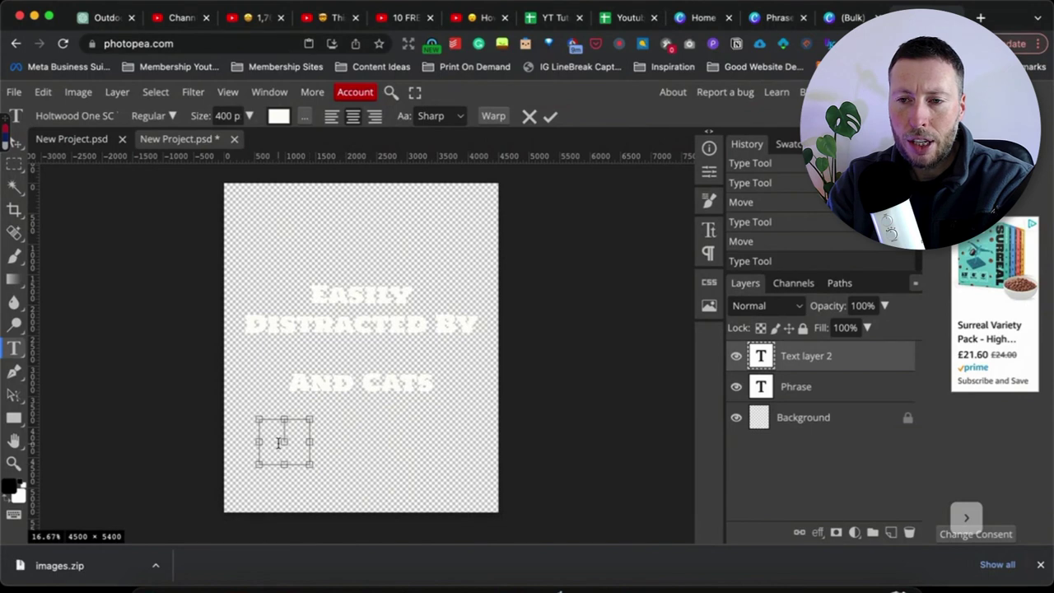
{"action": "type", "text": "Ro"}
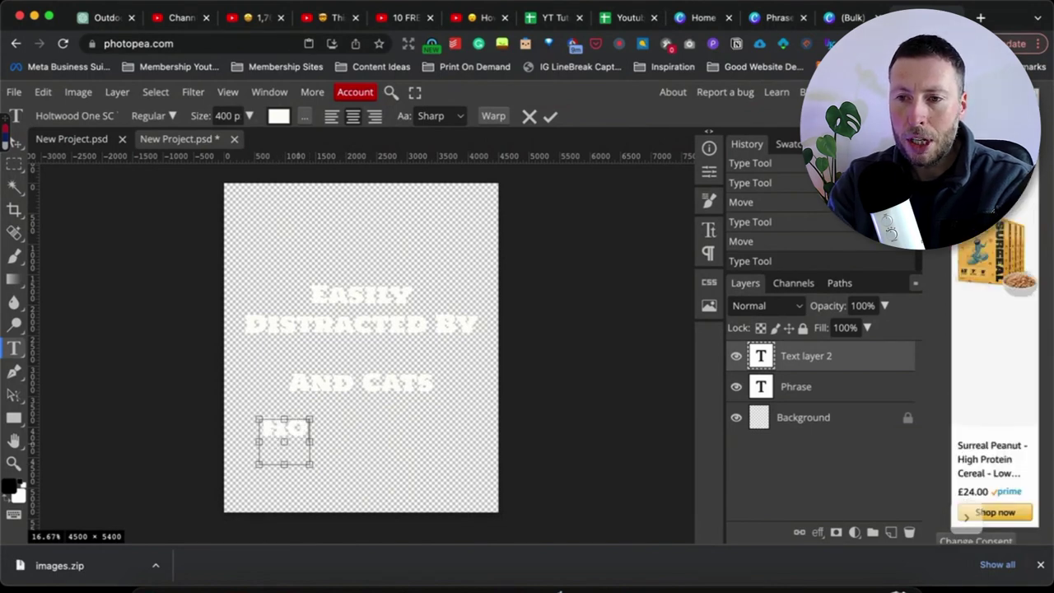
{"action": "type", "text": "bby"}
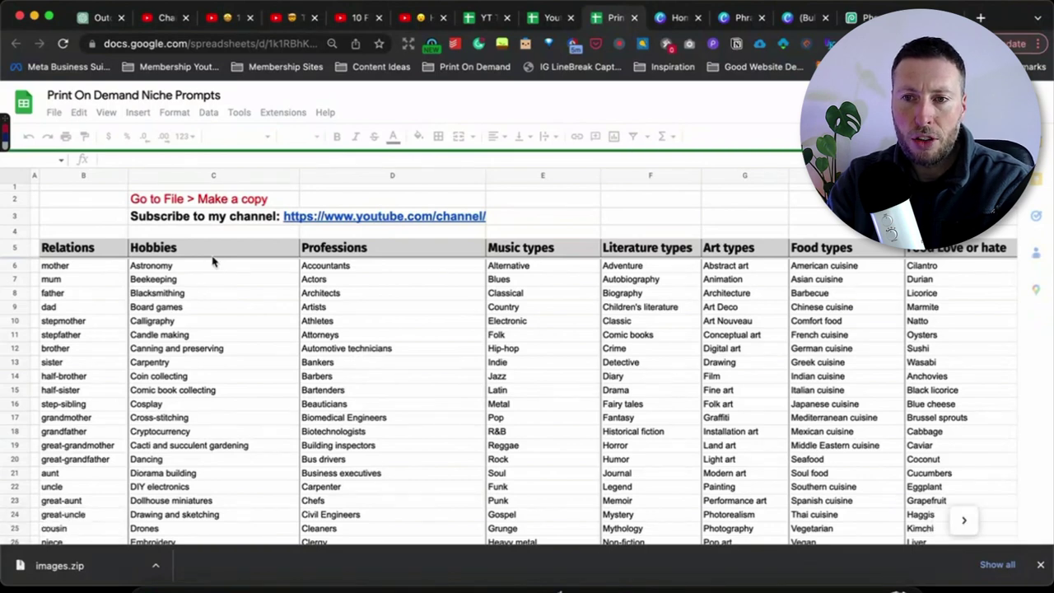
- Paste the six hobbies, Astronomy to Candle making, over the phrases in A2:A7
{"action": "left_click_drag", "start_coordinate": [197, 271], "coordinate": [198, 334]}
{"action": "key", "text": "super+c"}
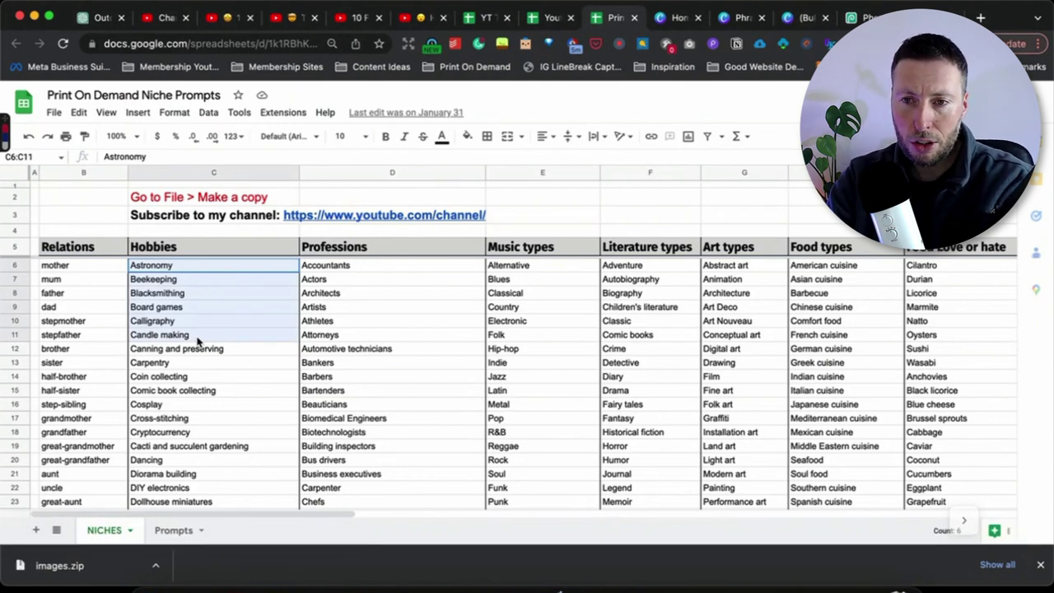
{"action": "left_click", "coordinate": [547, 16]}
{"action": "left_click_drag", "start_coordinate": [82, 202], "coordinate": [94, 273]}
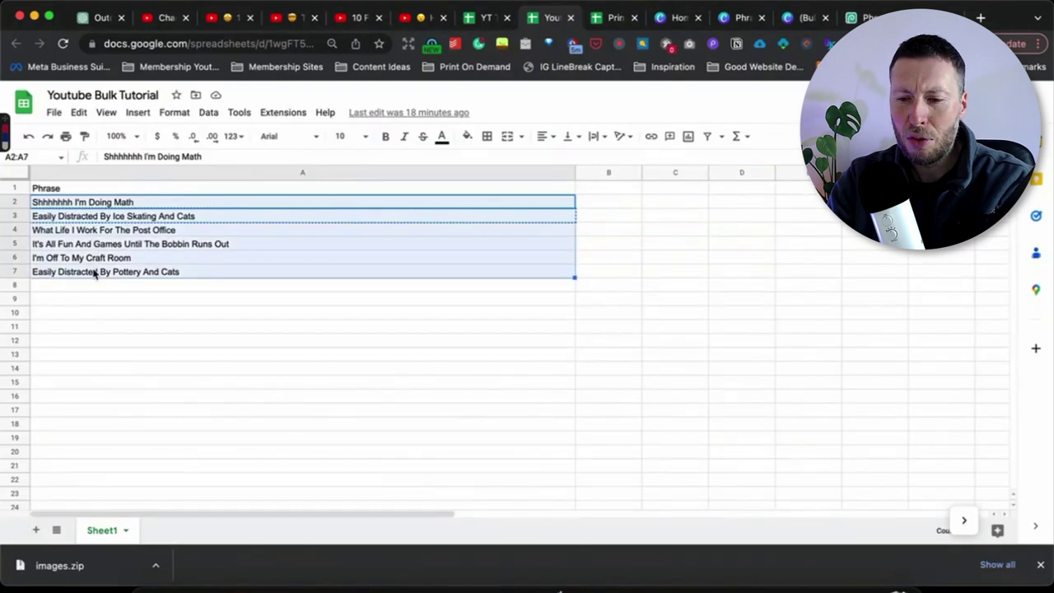
{"action": "key", "text": "super+v"}
{"action": "left_click", "coordinate": [99, 297]}
- Rename the A1 column header from Phrase to Hobby
{"action": "left_click", "coordinate": [63, 188]}
{"action": "double_click", "coordinate": [63, 188]}
{"action": "double_click", "coordinate": [63, 187]}
{"action": "type", "text": "Hobby"}
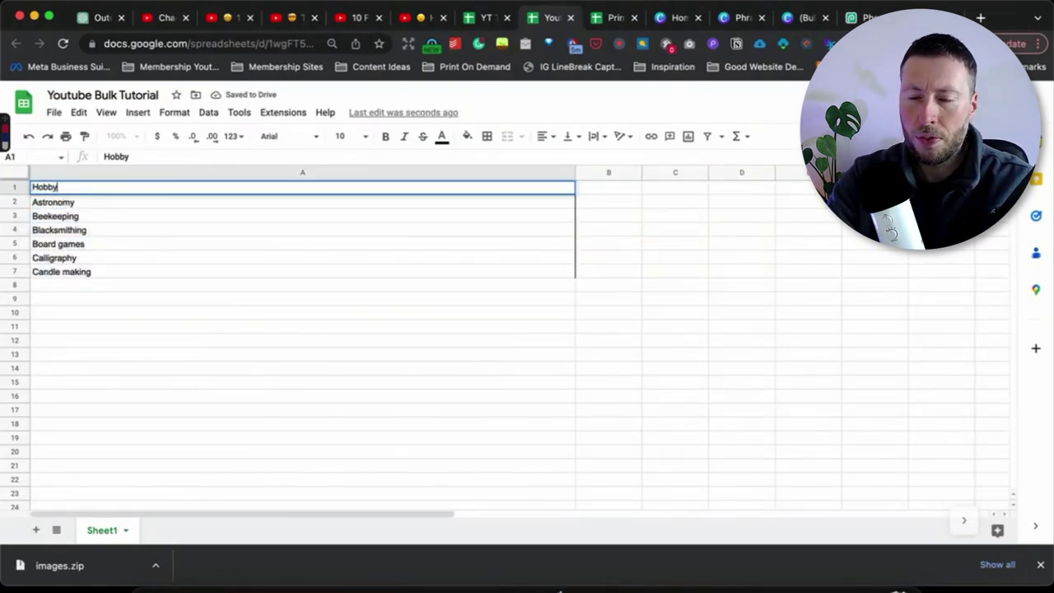
{"action": "left_click", "coordinate": [118, 327]}
- Download the tutorial sheet as a CSV file
{"action": "left_click", "coordinate": [54, 112]}
{"action": "mouse_move", "coordinate": [88, 272]}
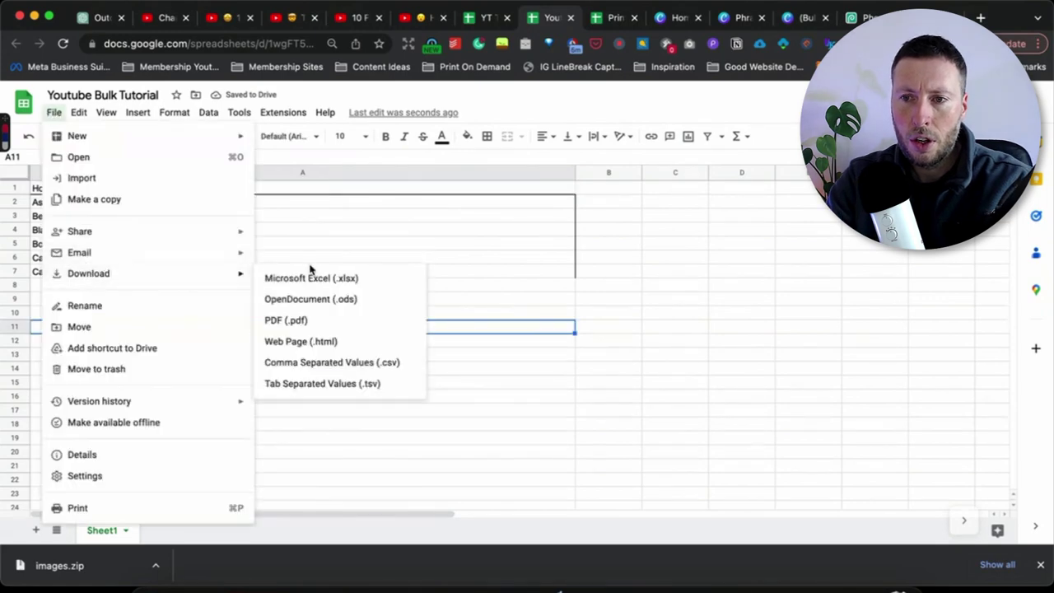
{"action": "left_click", "coordinate": [311, 363]}
- Take the Candle making entry from cell A7 back to the Photopea poster
{"action": "key", "text": "super+9"}
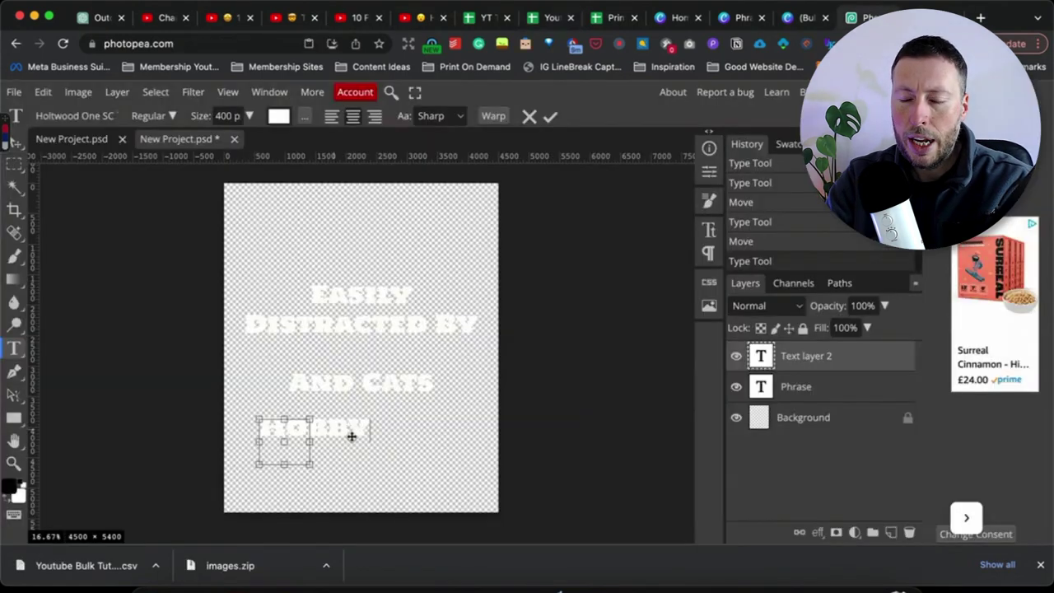
{"action": "left_click", "coordinate": [614, 20]}
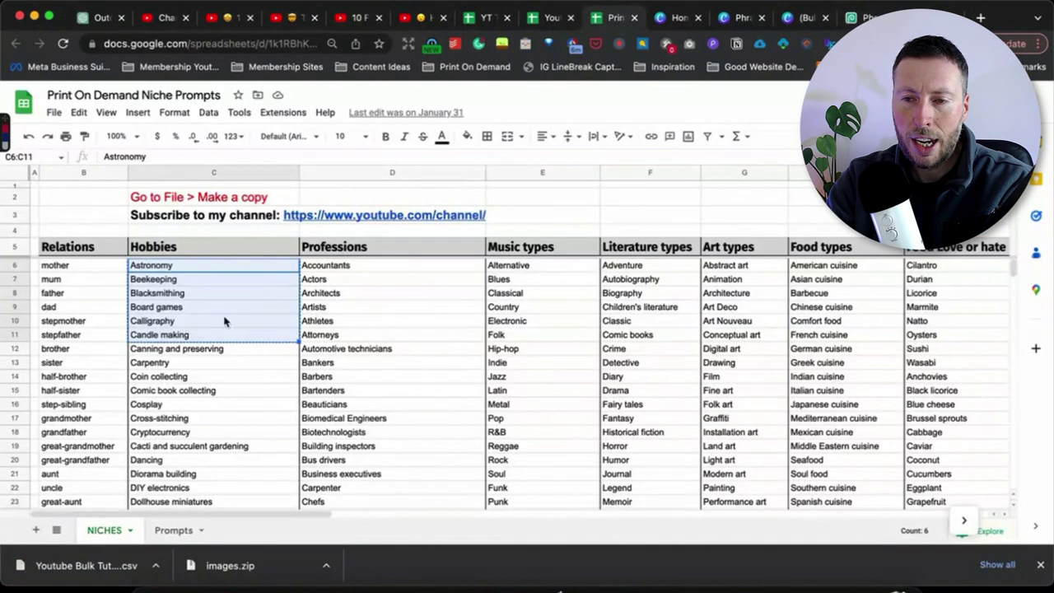
{"action": "left_click", "coordinate": [545, 23]}
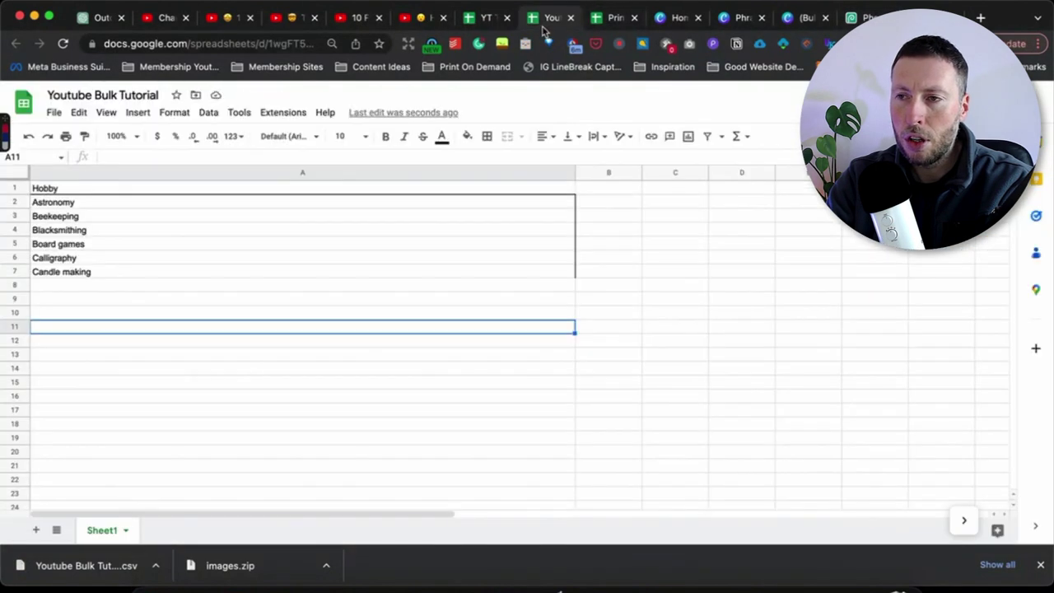
{"action": "left_click", "coordinate": [75, 272]}
{"action": "double_click", "coordinate": [75, 270]}
{"action": "key", "text": "ctrl+c"}
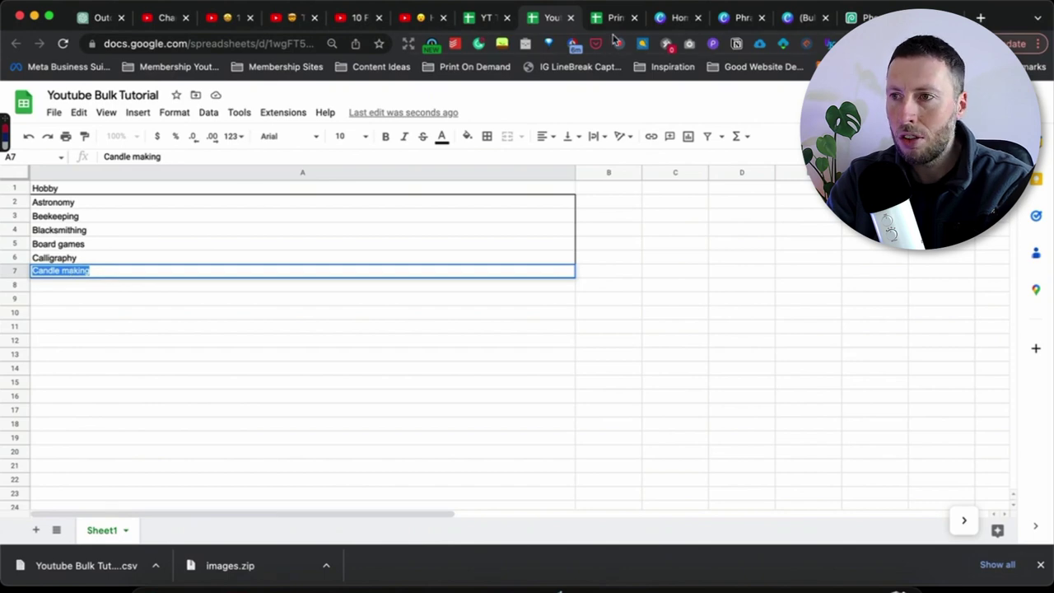
{"action": "left_click", "coordinate": [860, 17]}
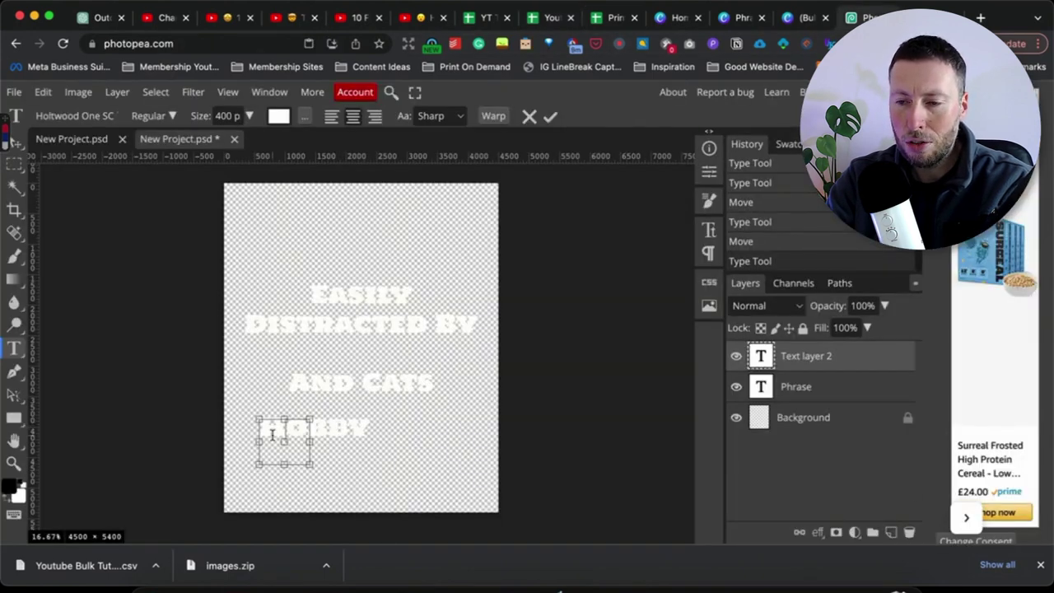
- Replace the placeholder with 'Candle making' and move it just under Distracted By
{"action": "key", "text": "ctrl+a"}
{"action": "key", "text": "ctrl+v"}
{"action": "key", "text": "ctrl+Return"}
{"action": "left_click_drag", "start_coordinate": [376, 434], "coordinate": [378, 358]}
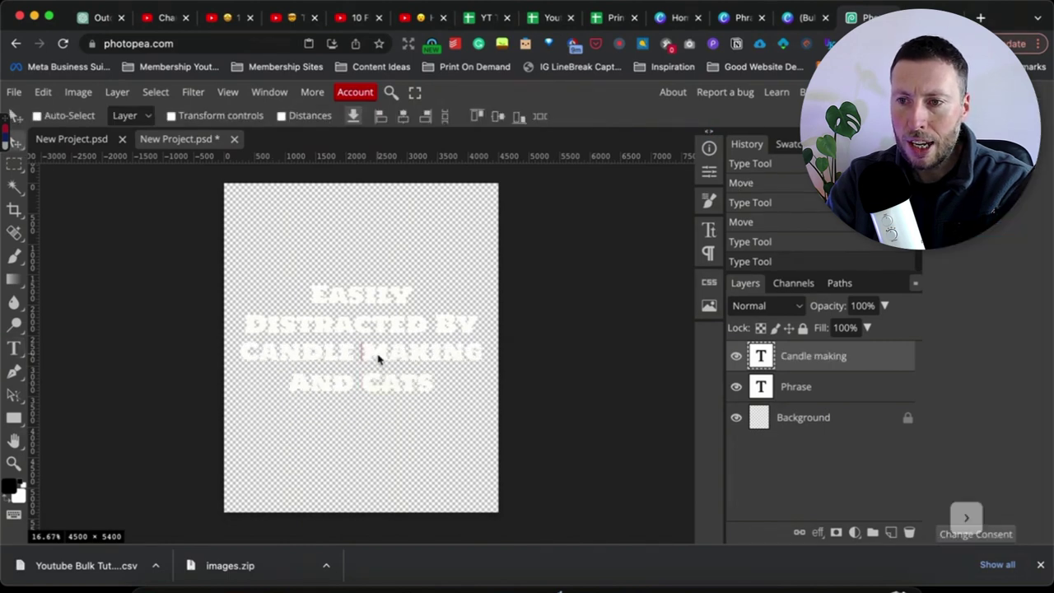
{"action": "left_click", "coordinate": [377, 360]}
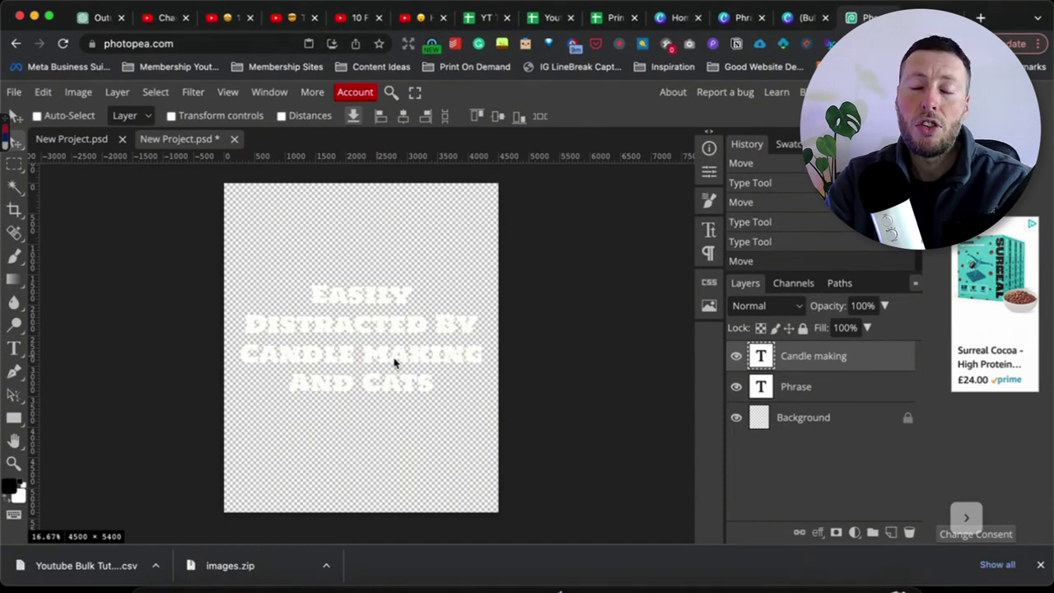
- Give Candle making a lighter script font and rename its text layer Hobby
{"action": "double_click", "coordinate": [338, 353]}
{"action": "left_click", "coordinate": [480, 438]}
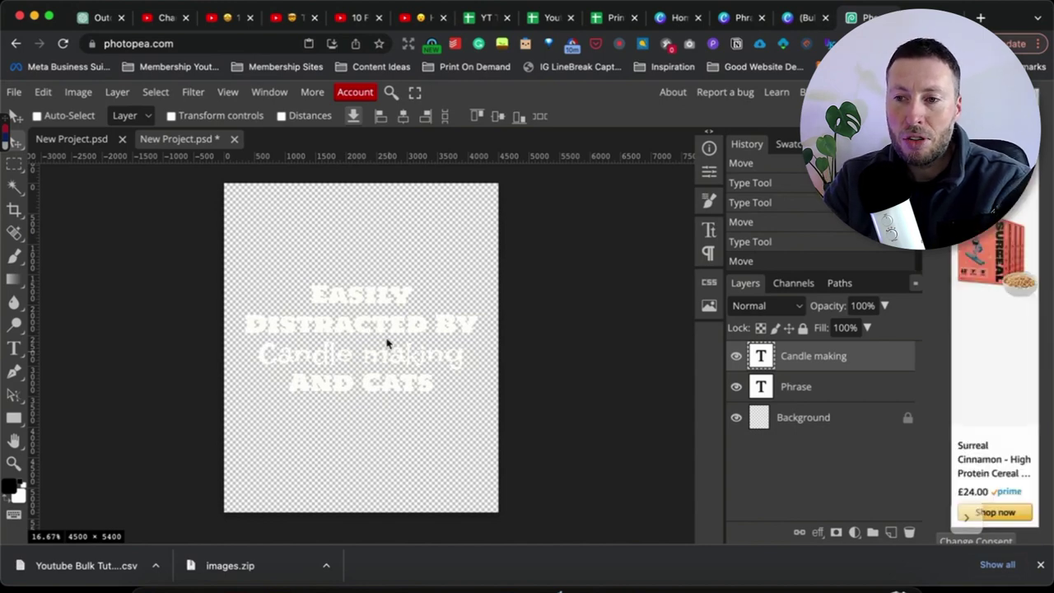
{"action": "double_click", "coordinate": [815, 360]}
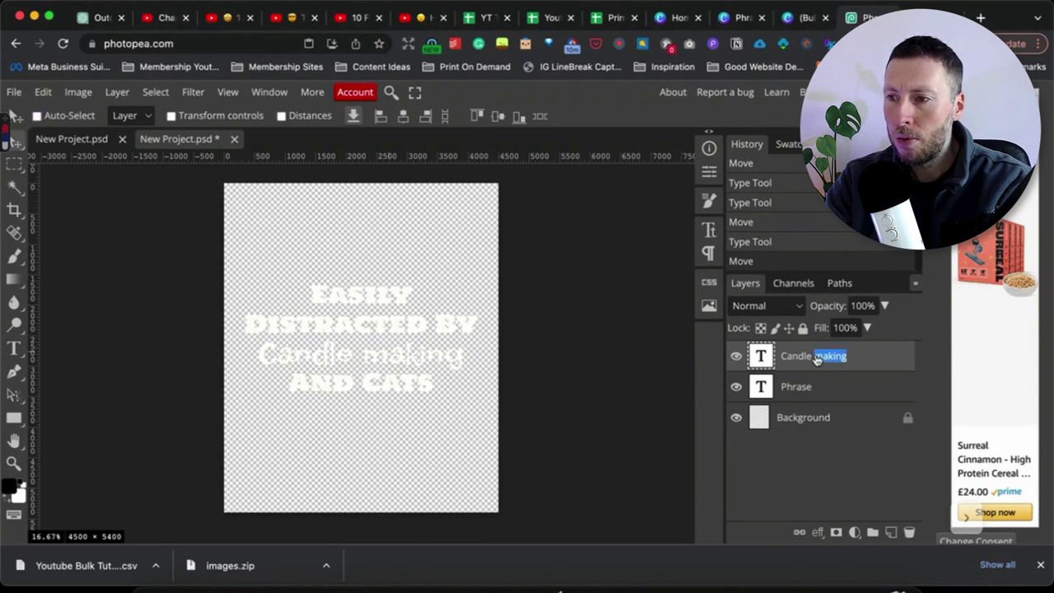
{"action": "key", "text": "super+a"}
{"action": "type", "text": "Hobby"}
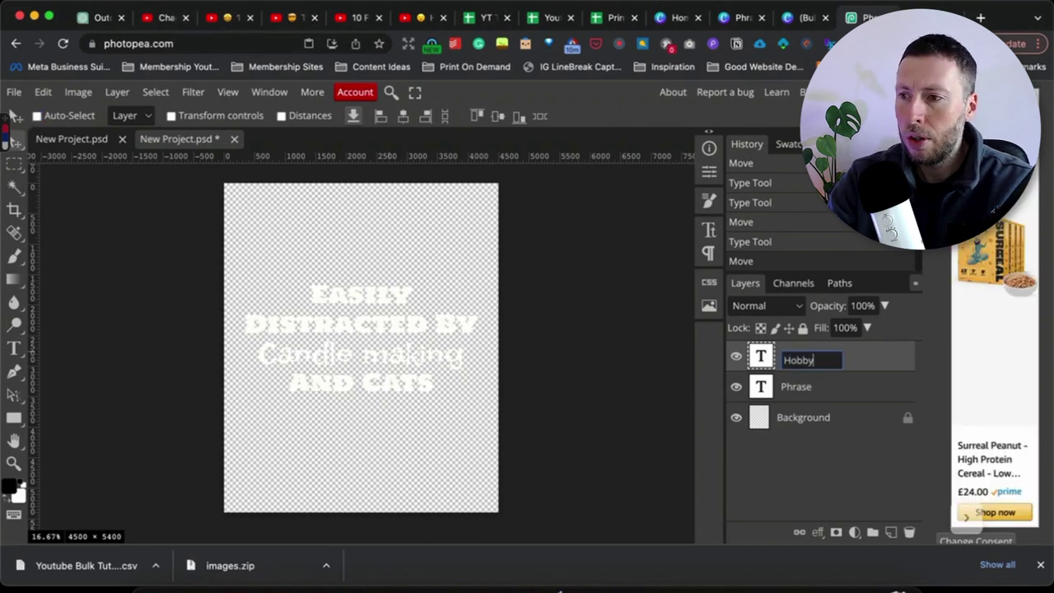
{"action": "key", "text": "Return"}
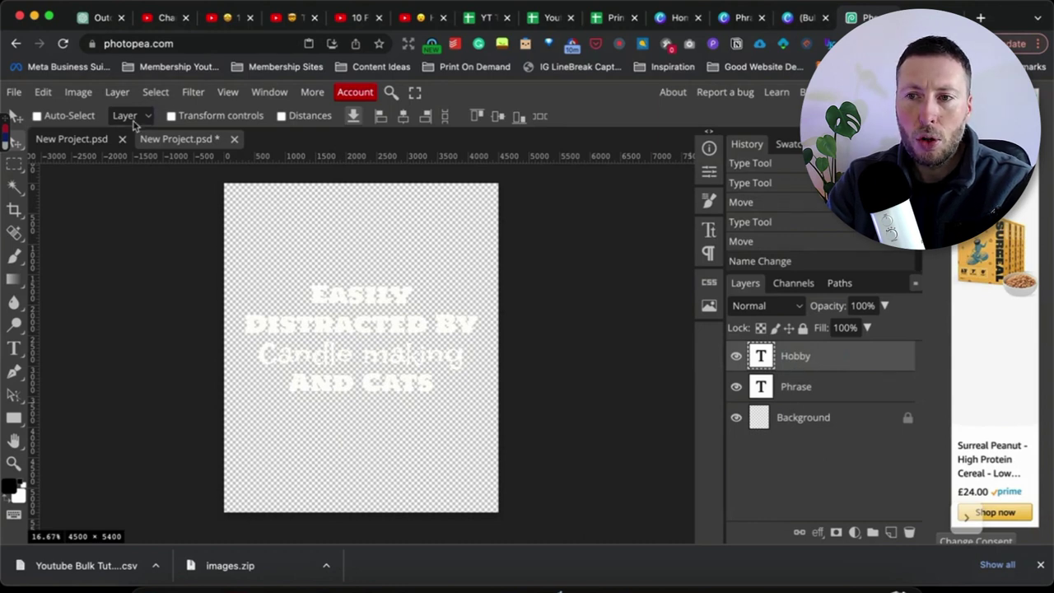
{"action": "left_click", "coordinate": [78, 91]}
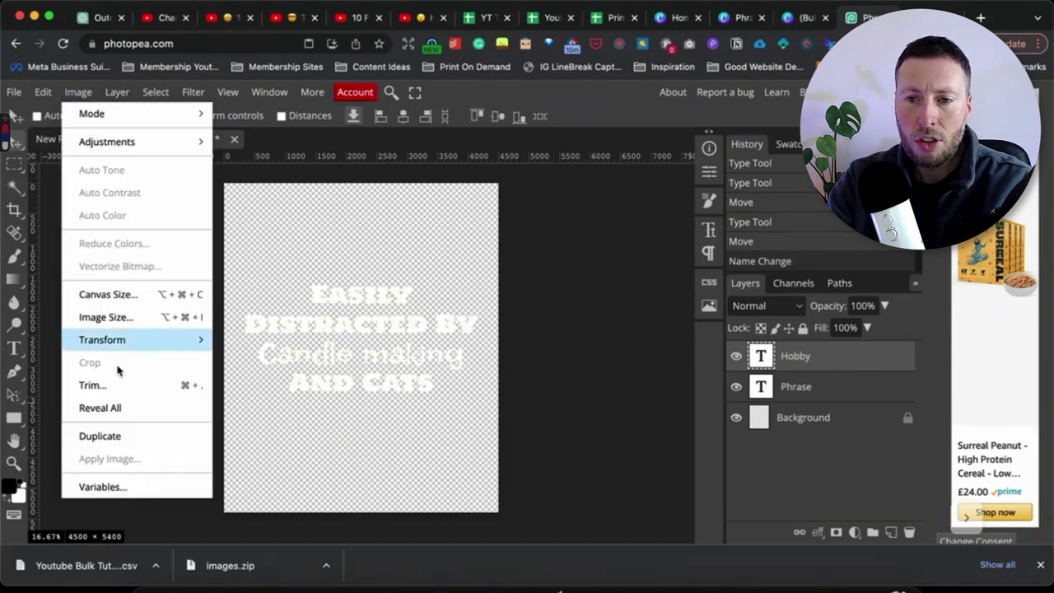
- Make the Hobby layer's text content a variable named Hobby
{"action": "left_click", "coordinate": [134, 487]}
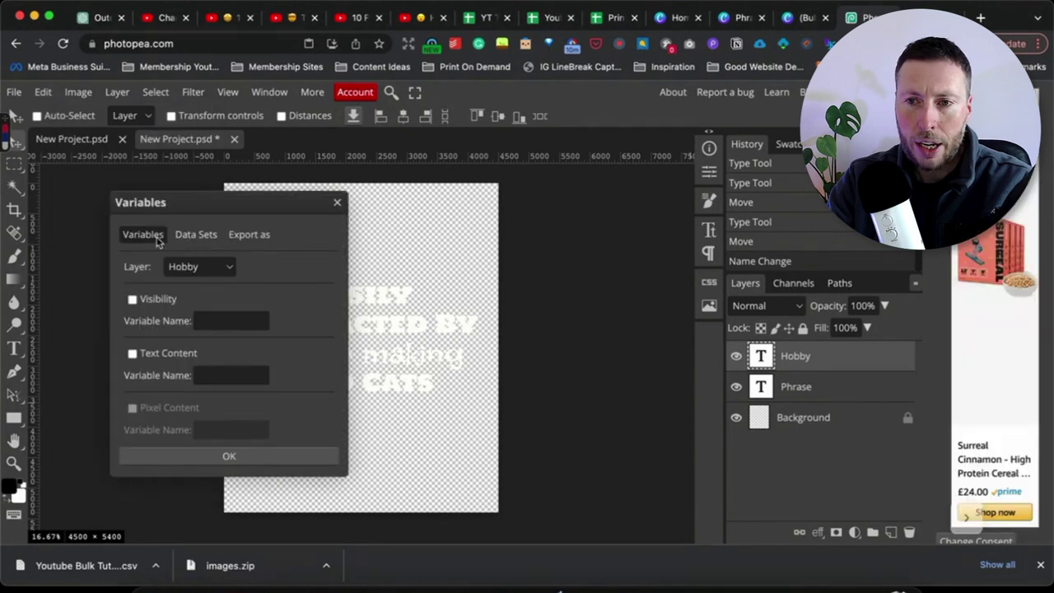
{"action": "left_click", "coordinate": [132, 353]}
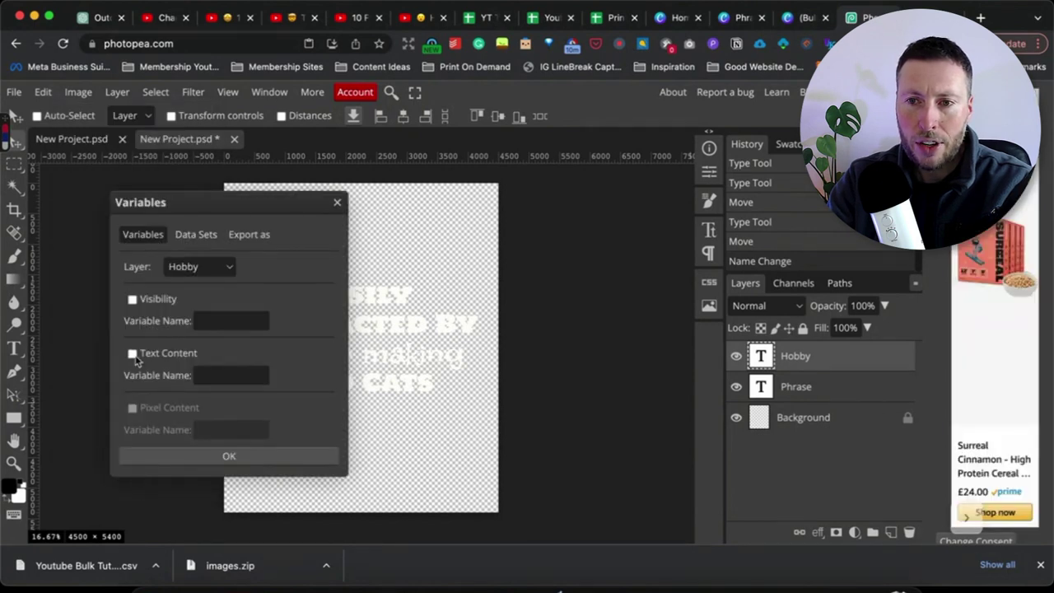
{"action": "left_click", "coordinate": [217, 377]}
{"action": "type", "text": "Hobby"}
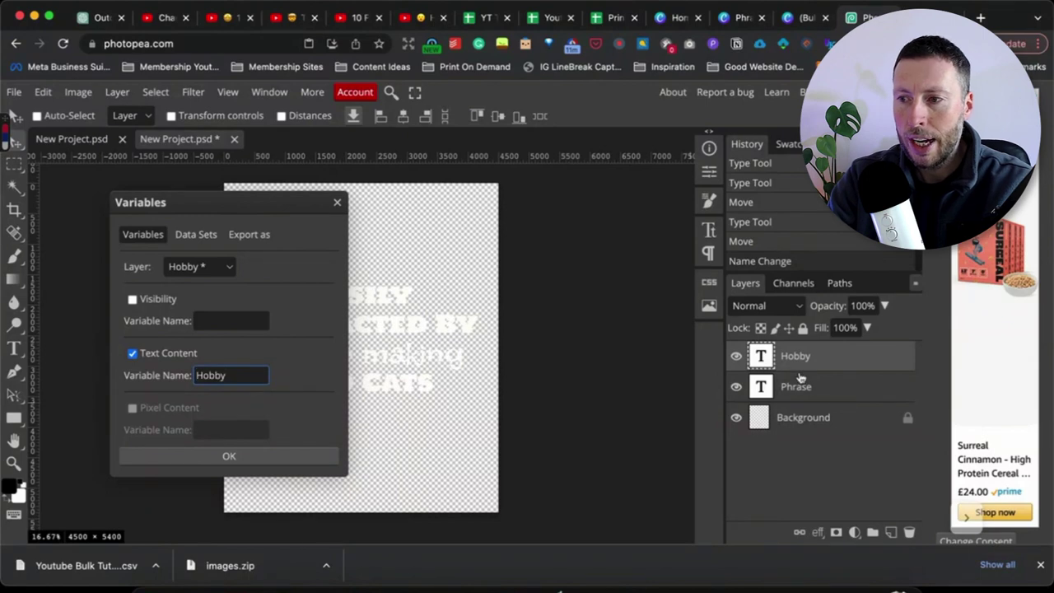
{"action": "left_click", "coordinate": [212, 267]}
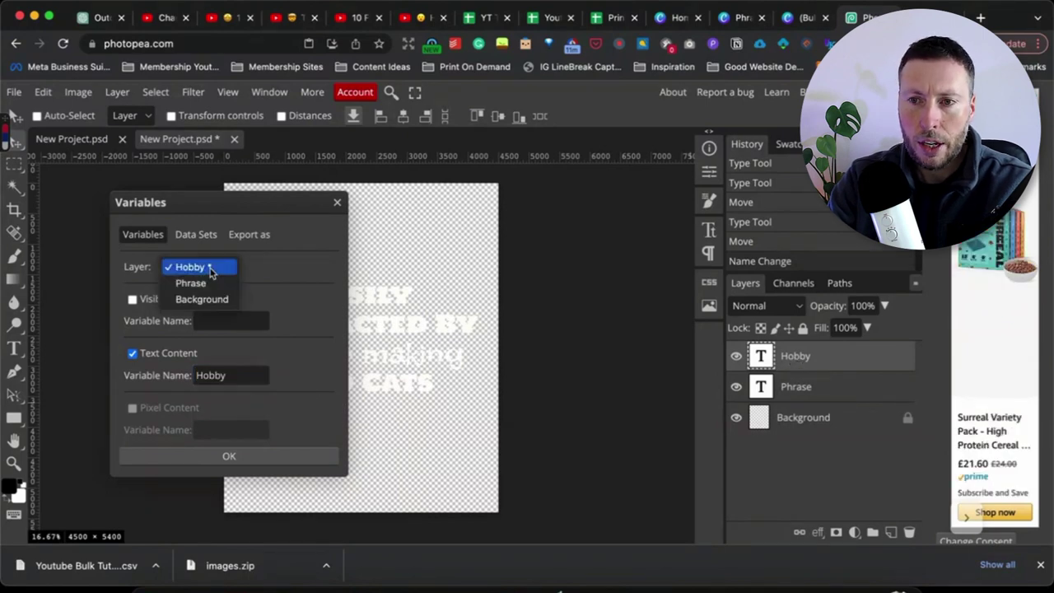
{"action": "left_click", "coordinate": [210, 267]}
- Import the newest hobbies CSV from Downloads as the variables data set
{"action": "left_click", "coordinate": [196, 234]}
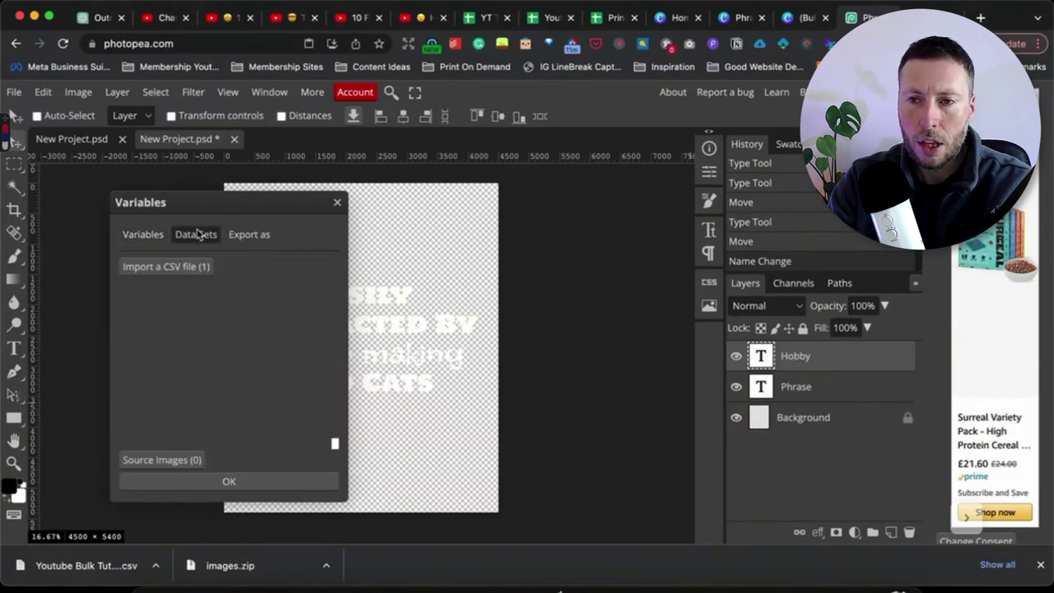
{"action": "left_click", "coordinate": [152, 269]}
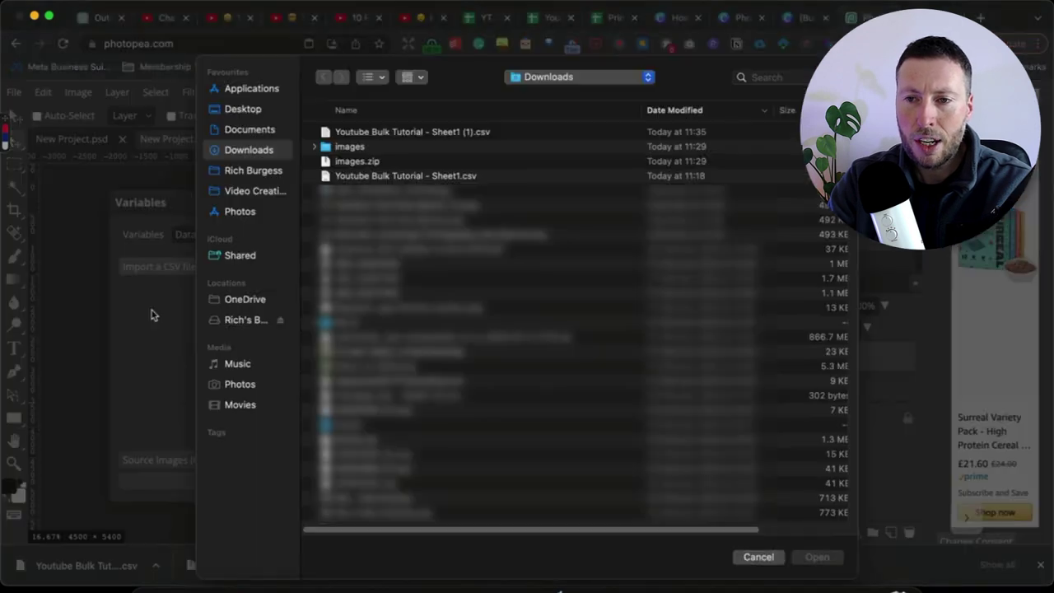
{"action": "double_click", "coordinate": [383, 134]}
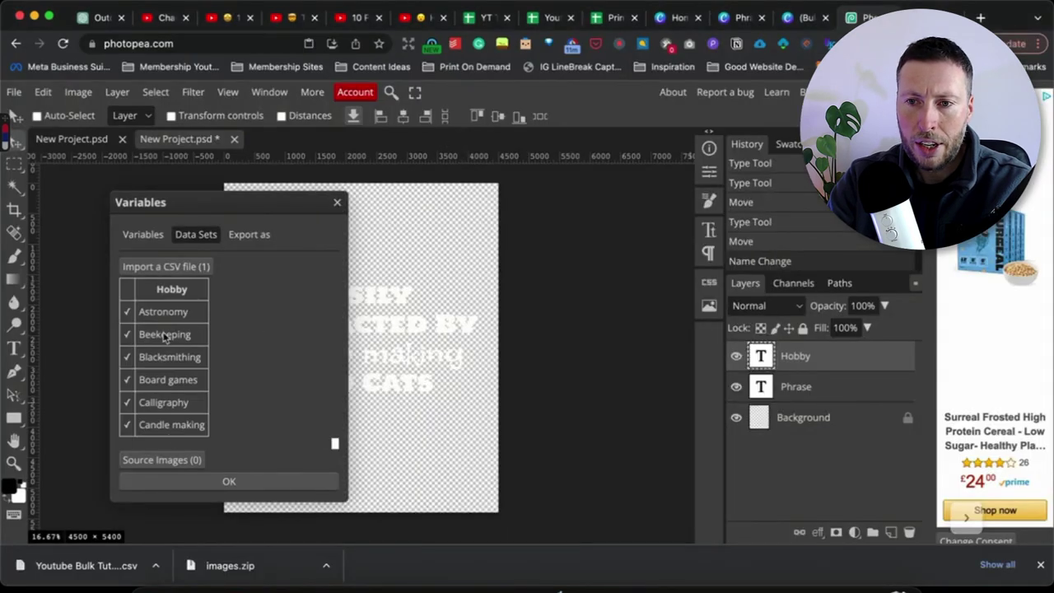
{"action": "left_click", "coordinate": [252, 237]}
- Name exported files by the Hobby variable, export all variations as PNG, and open the zip
{"action": "double_click", "coordinate": [258, 263]}
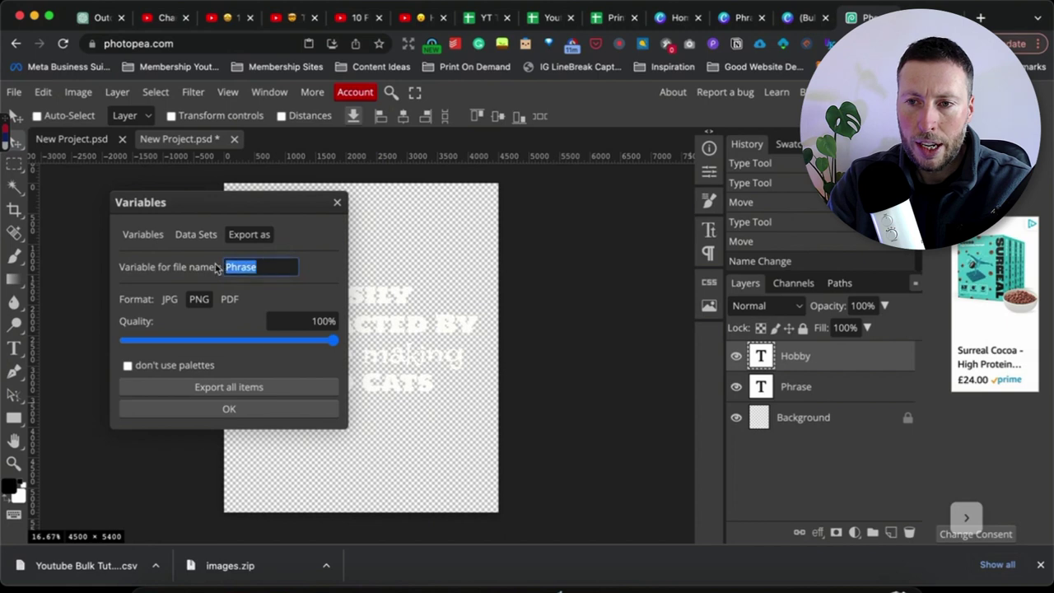
{"action": "type", "text": "Hobby"}
{"action": "left_click", "coordinate": [203, 301]}
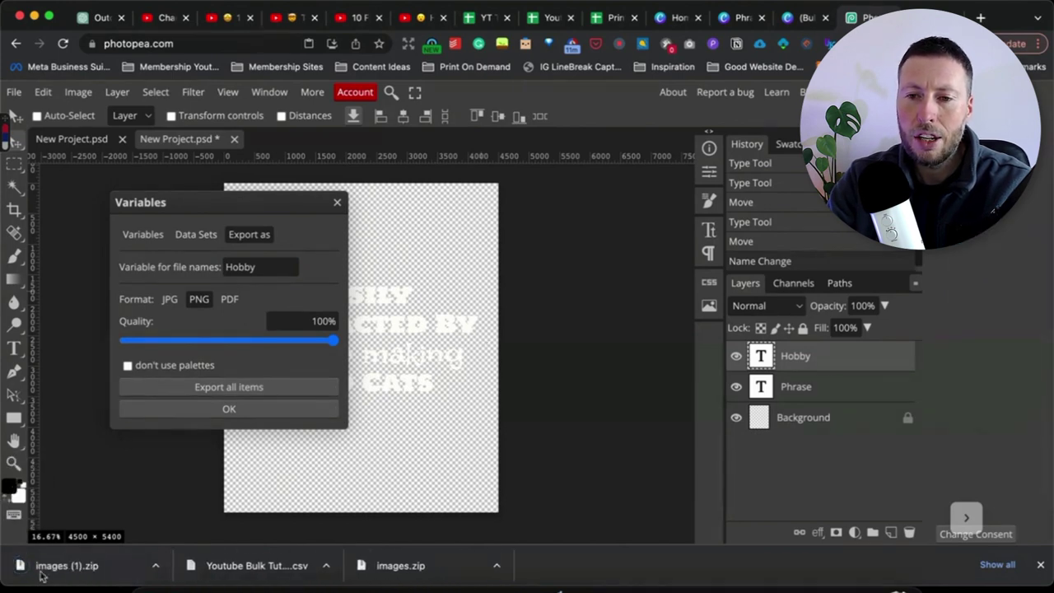
{"action": "left_click", "coordinate": [49, 568]}
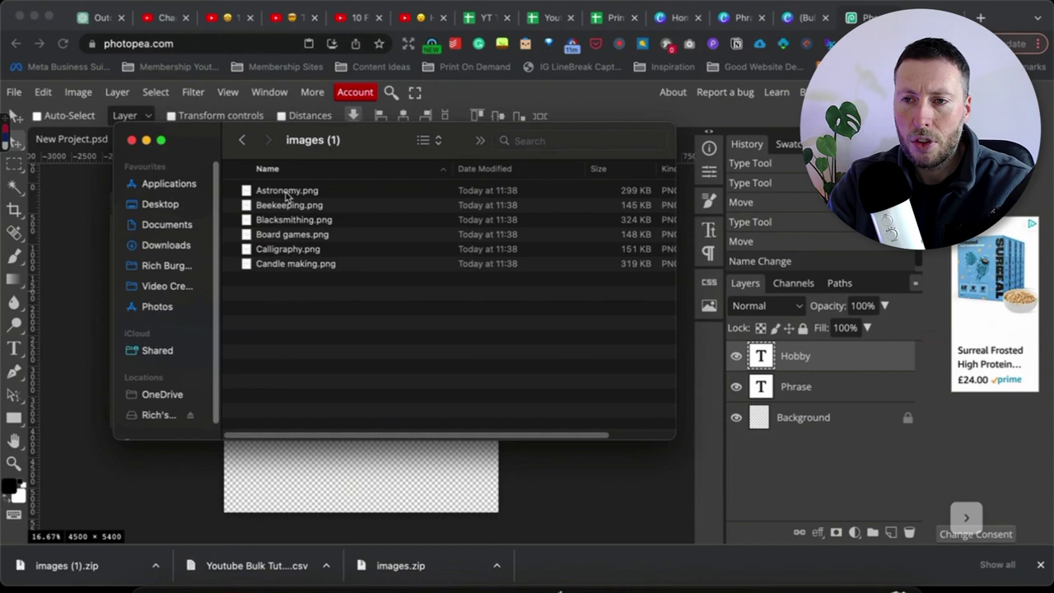
- Quick Look the Astronomy, Beekeeping and Blacksmithing PNGs, then close the Finder window
{"action": "left_click", "coordinate": [286, 194]}
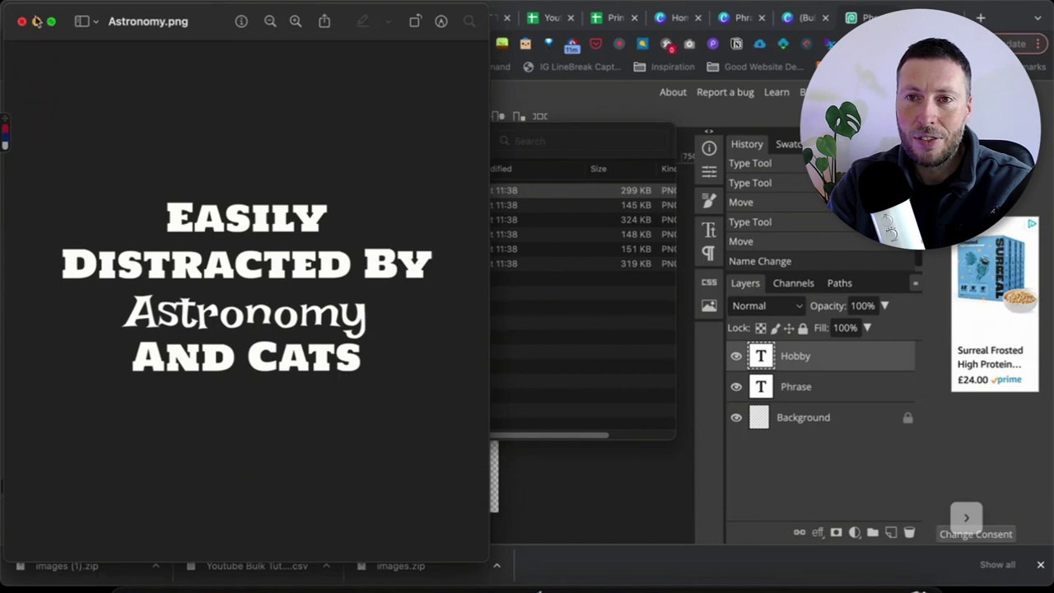
{"action": "key", "text": "Down"}
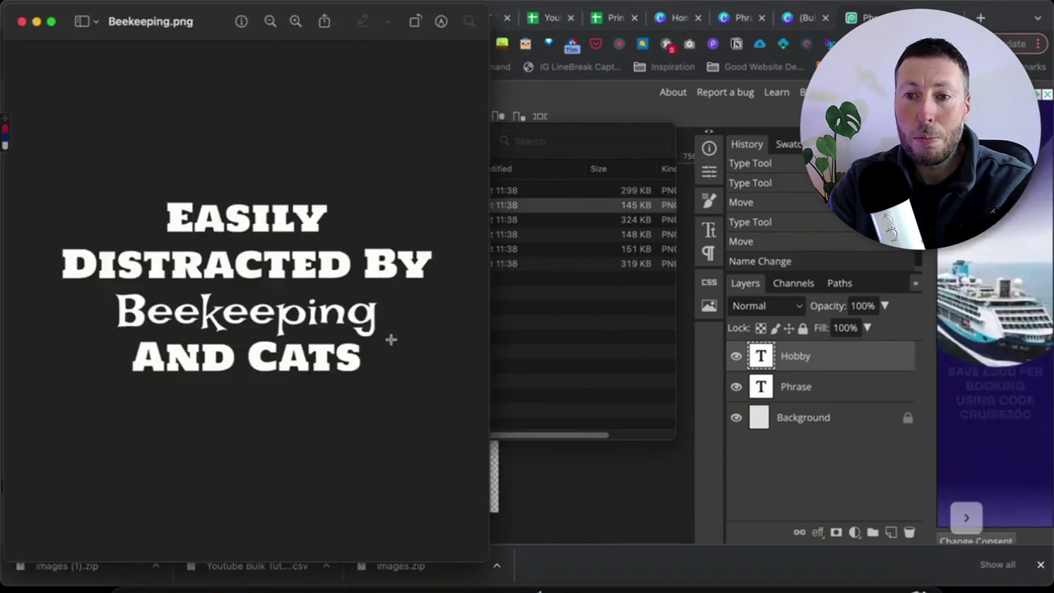
{"action": "key", "text": "space"}
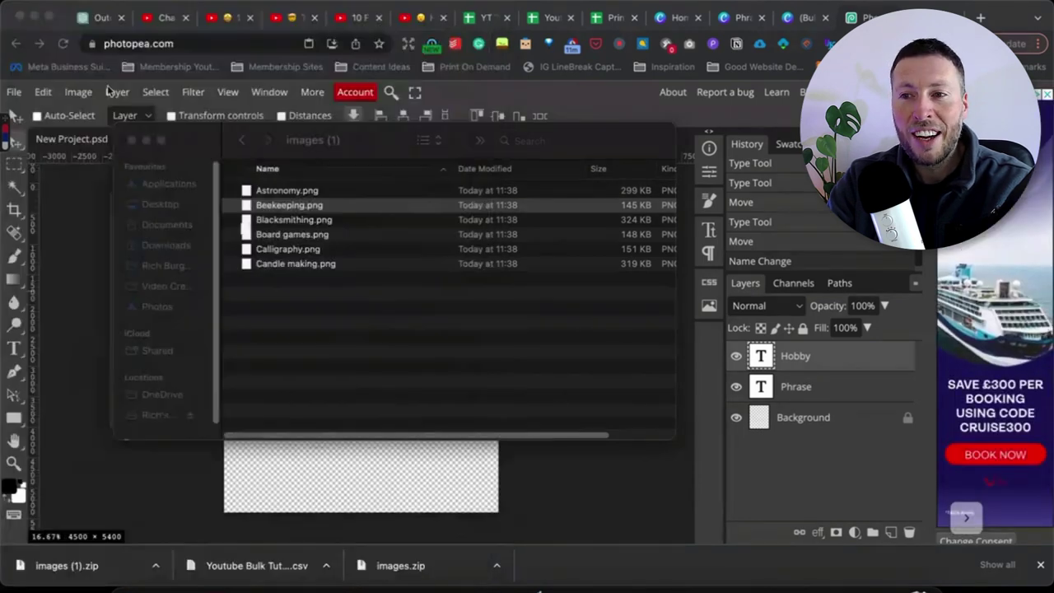
{"action": "left_click", "coordinate": [297, 221]}
{"action": "key", "text": "space"}
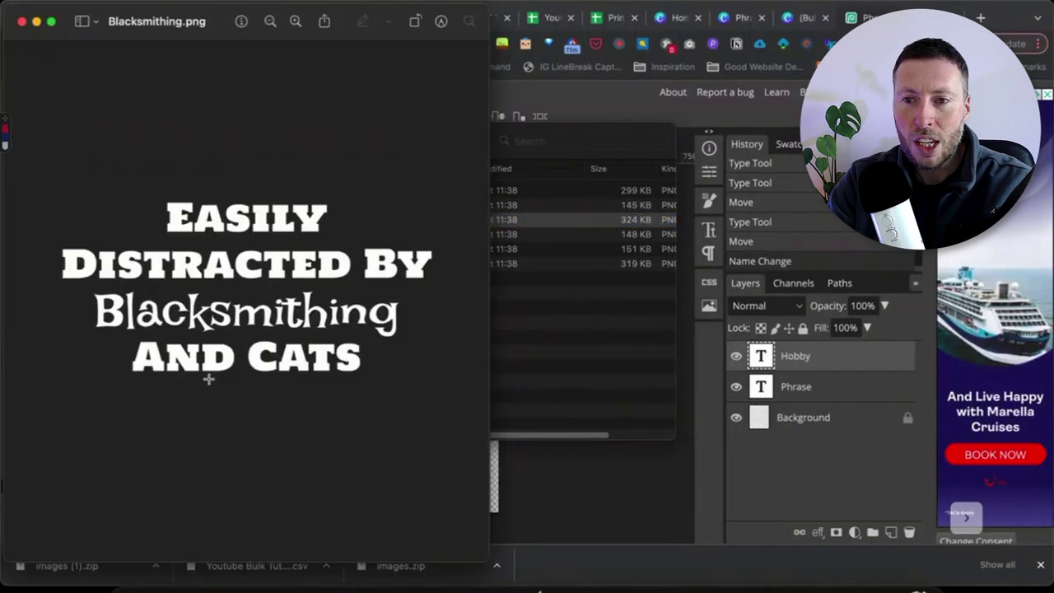
{"action": "key", "text": "space"}
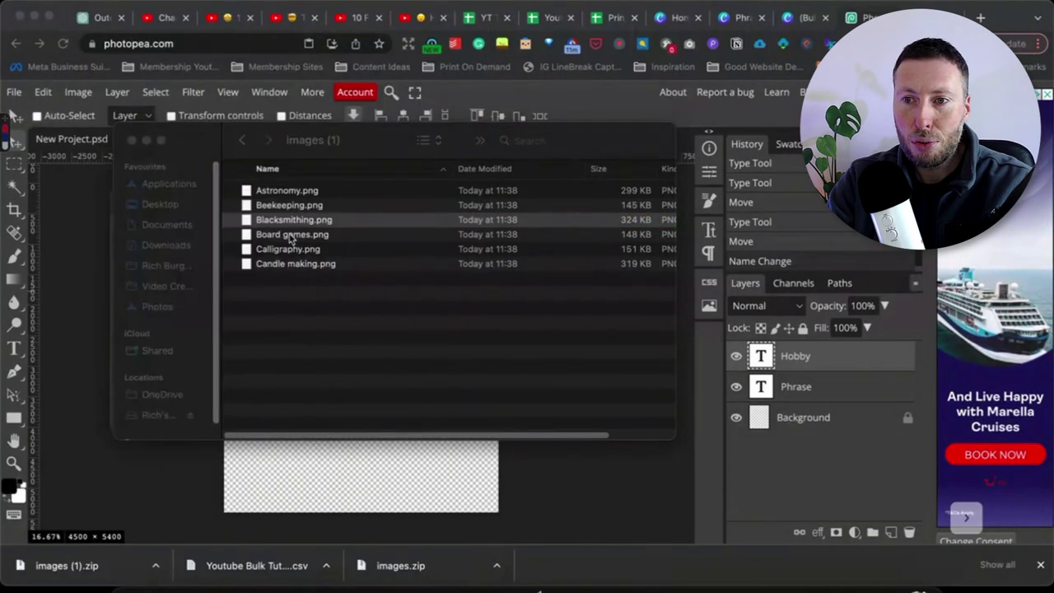
{"action": "key", "text": "Down"}
{"action": "key", "text": "Escape"}
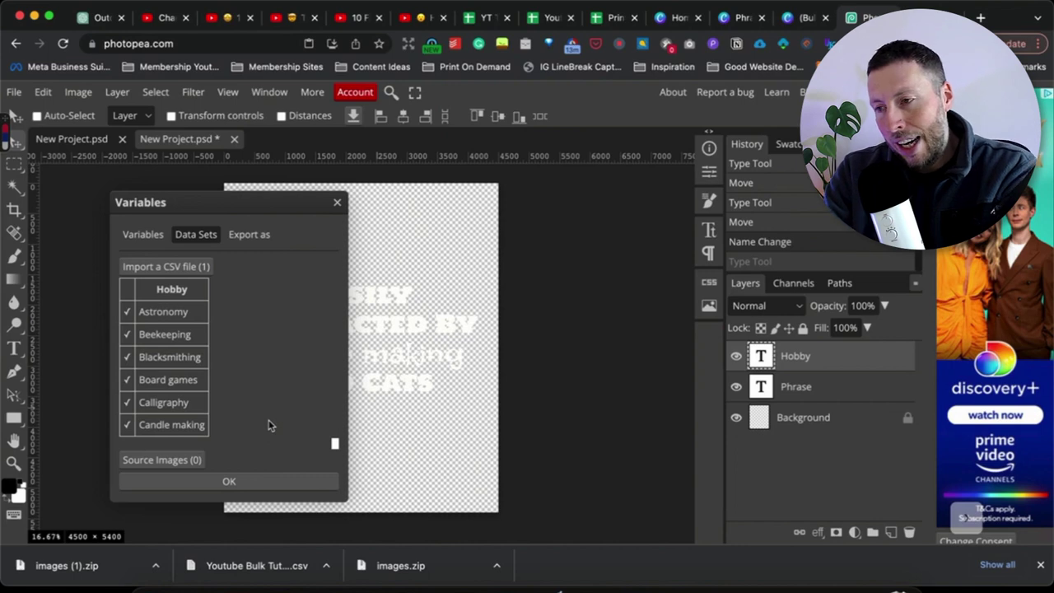